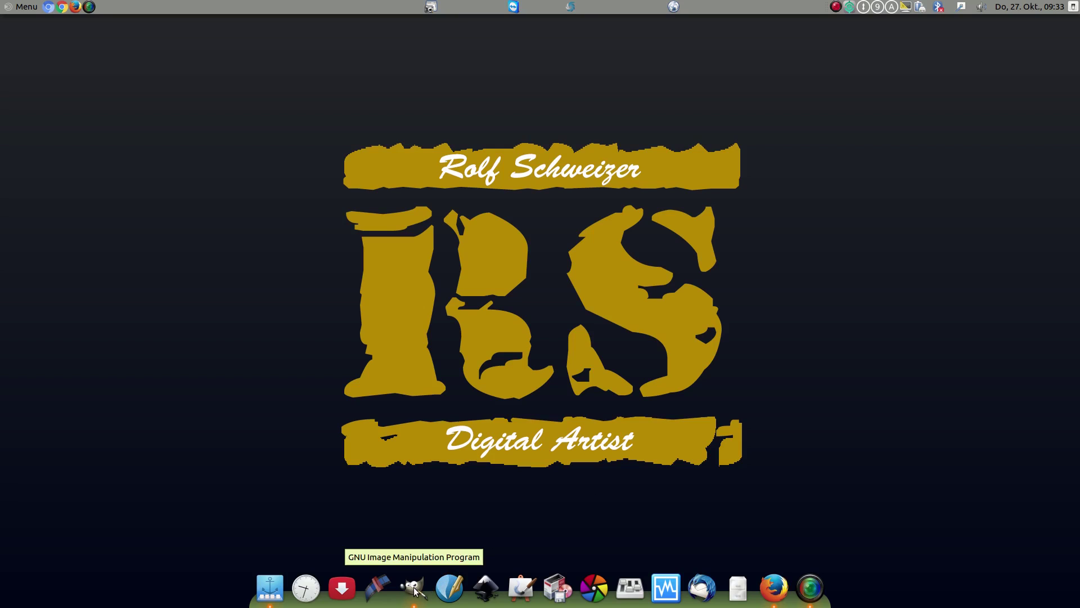
Bring the GIMP window holding the open photos to the front from the dock.
click(414, 588)
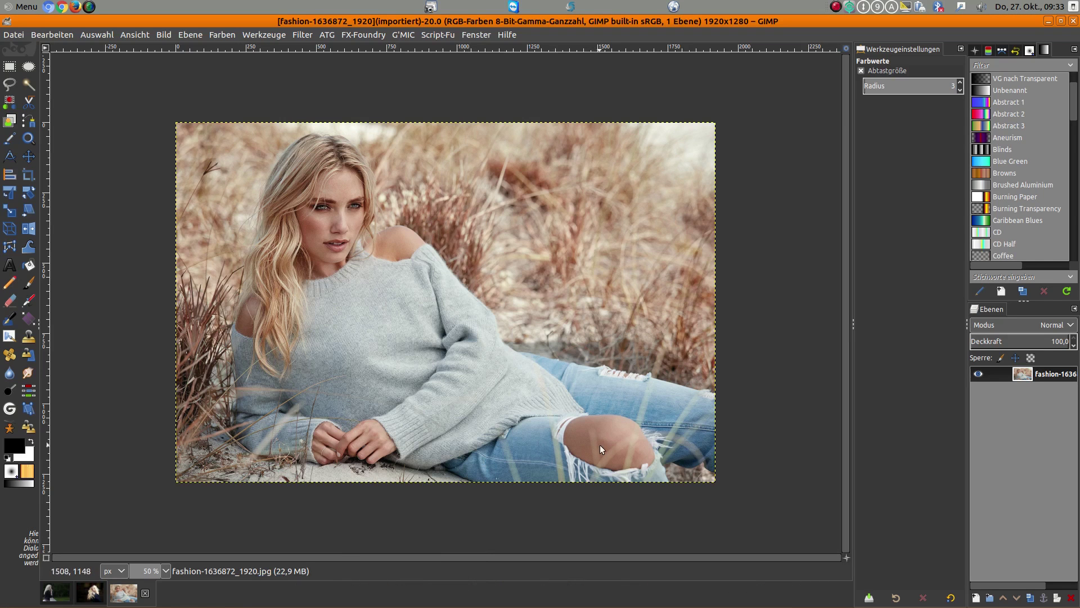
click(90, 592)
click(45, 598)
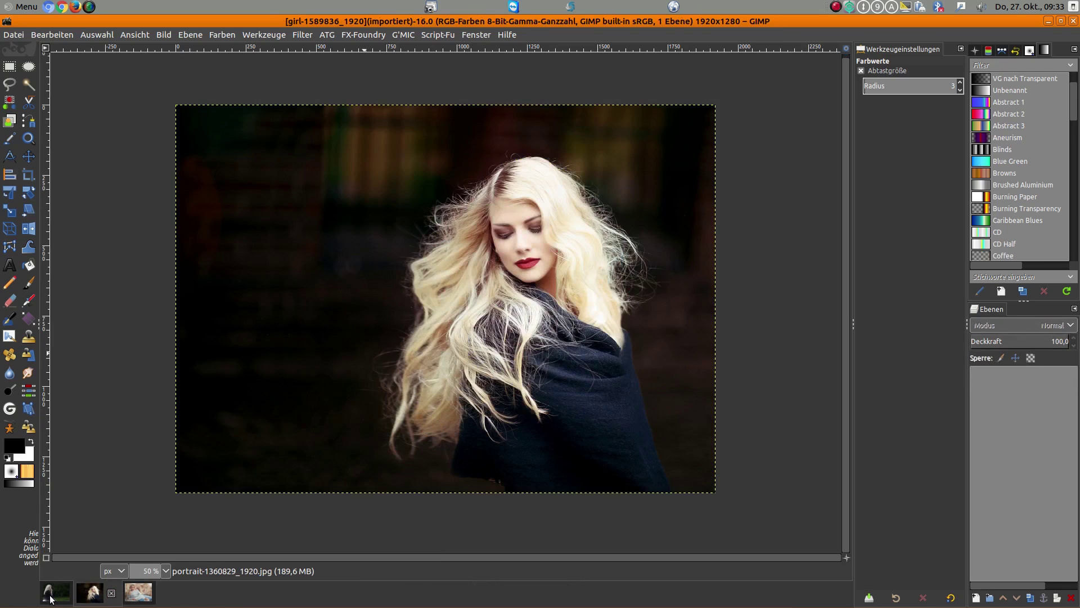
click(139, 598)
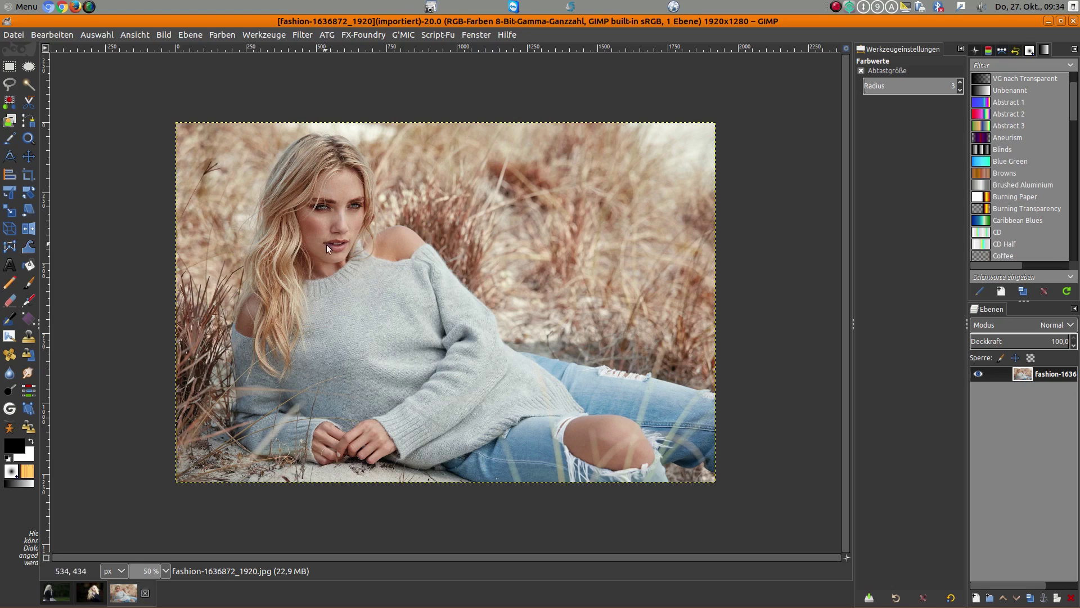
click(90, 595)
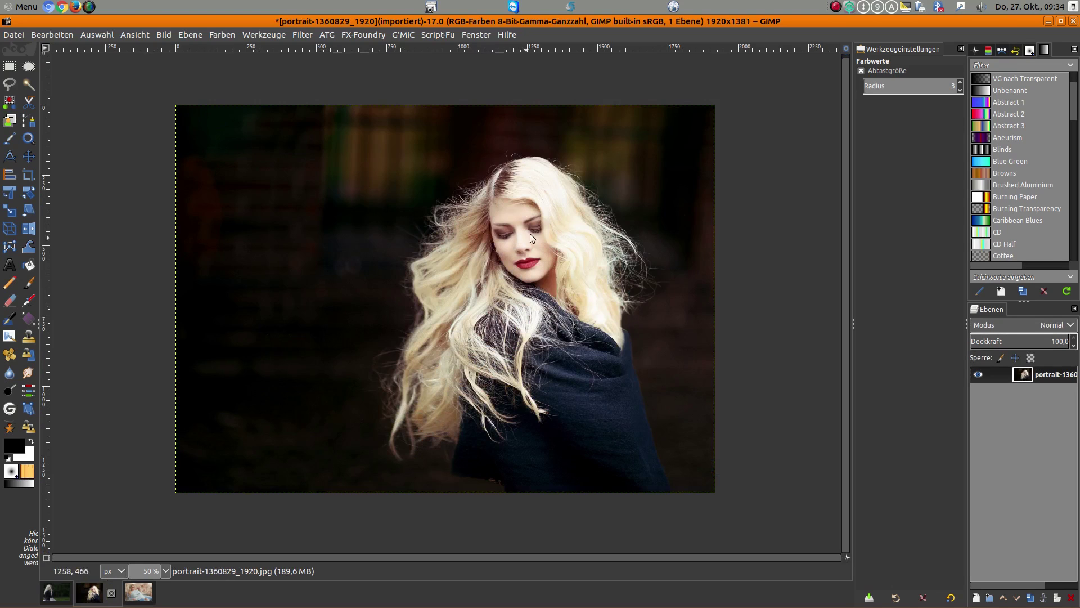
click(56, 592)
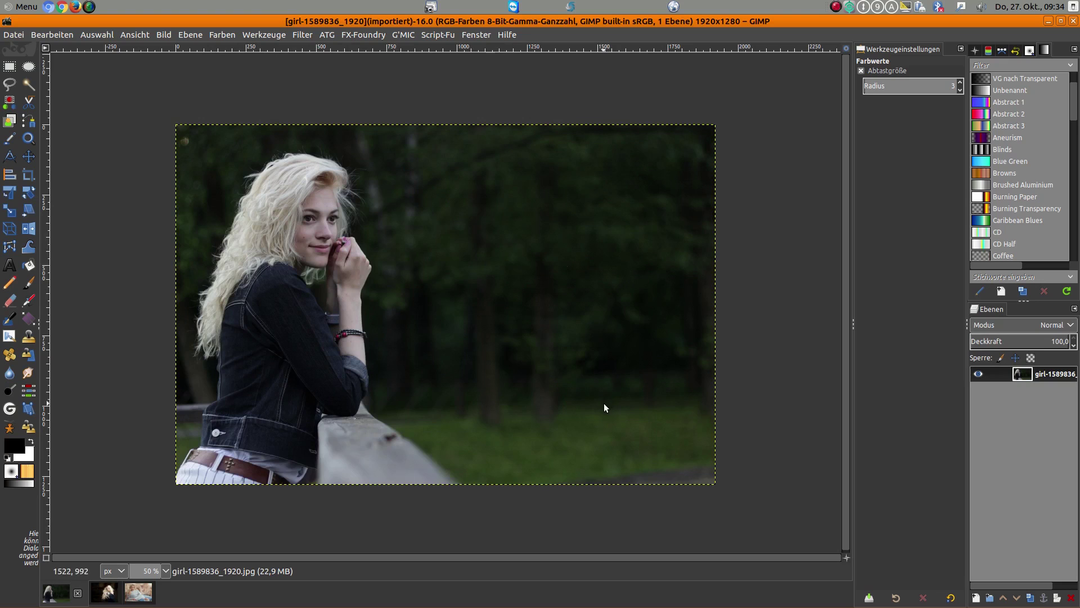
click(135, 594)
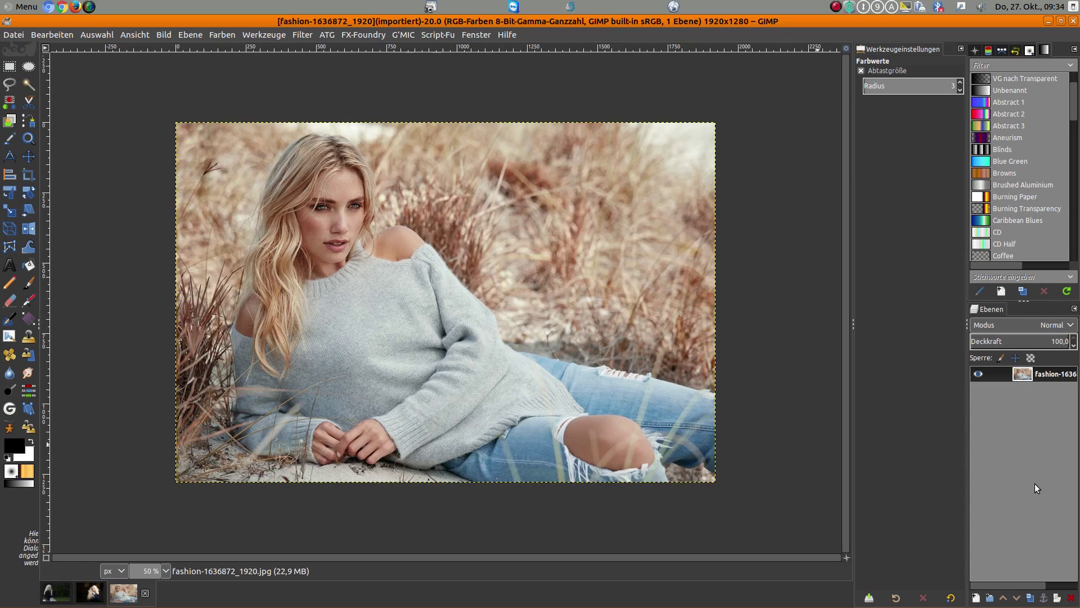
Duplicate the fashion photo layer and hide all lower copies, leaving only the top one visible.
click(1030, 597)
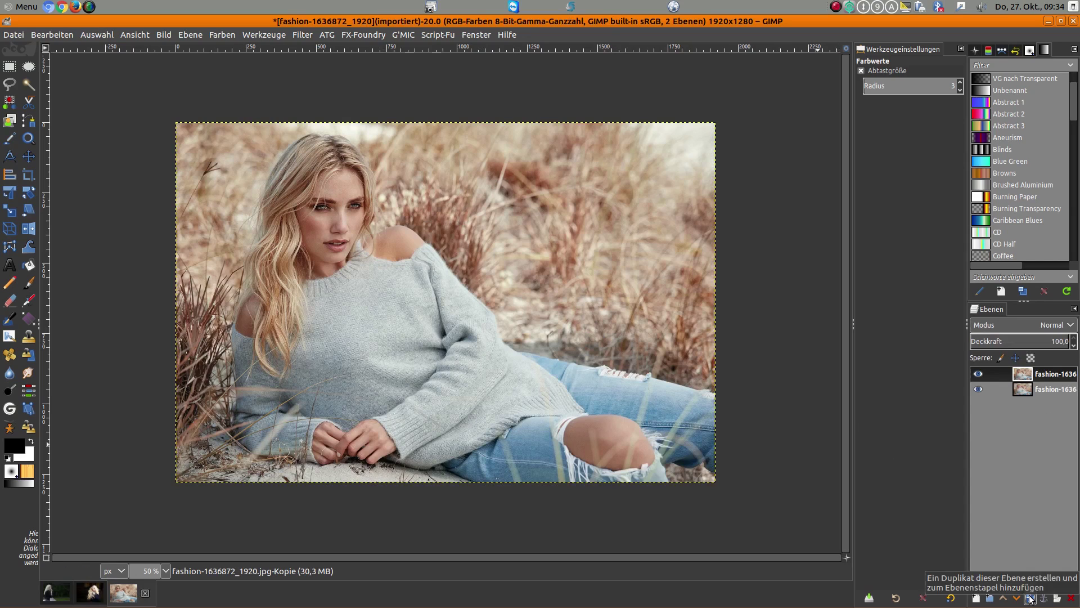
click(1031, 597)
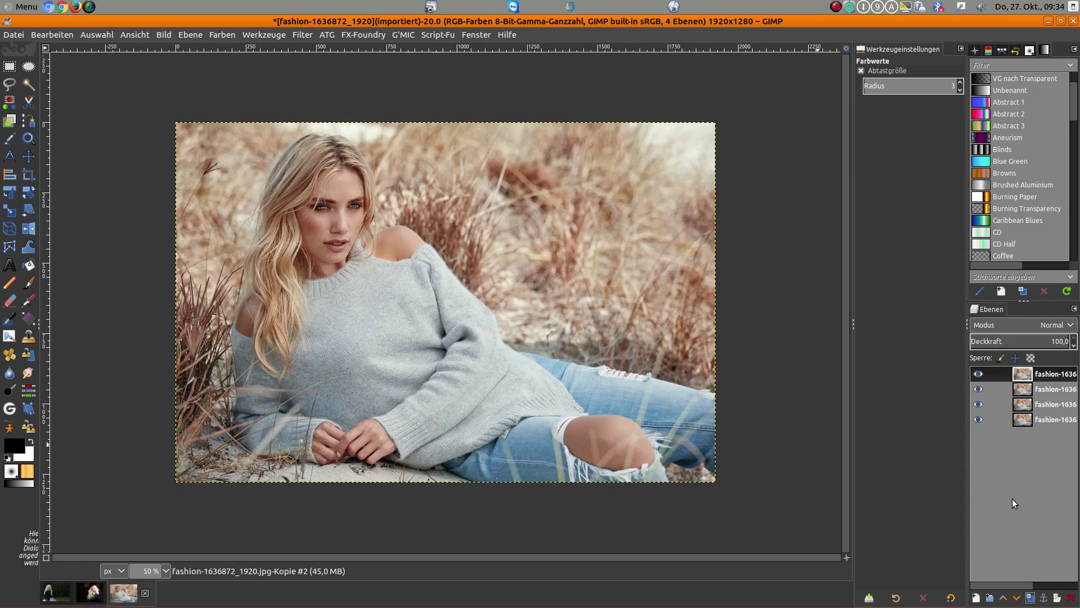
click(985, 419)
Blur the top copy with a size-10 Gaussian blur.
click(305, 34)
mouse_move(333, 116)
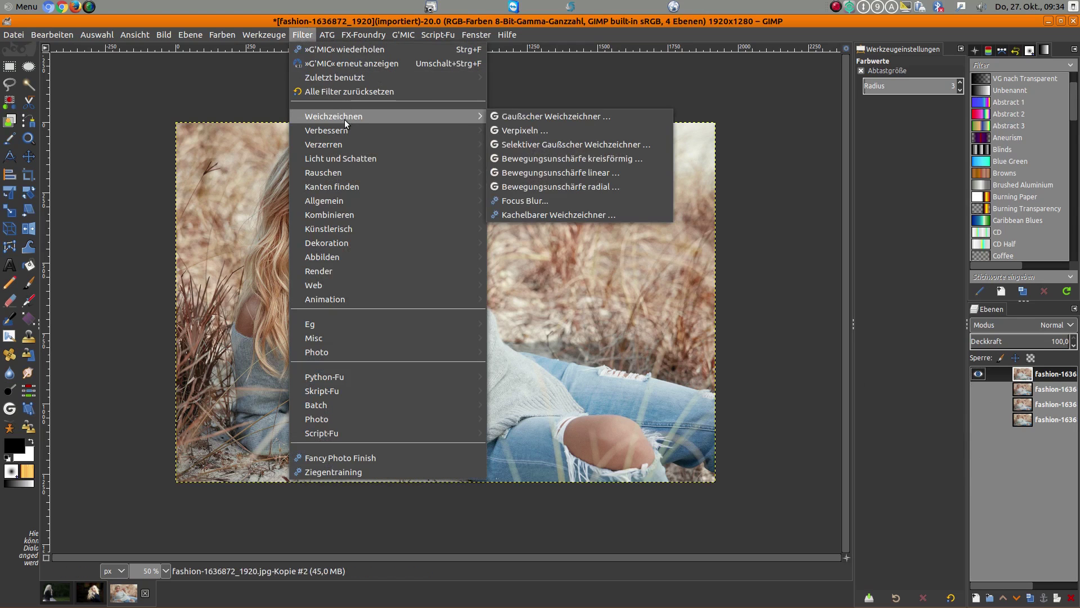
click(546, 117)
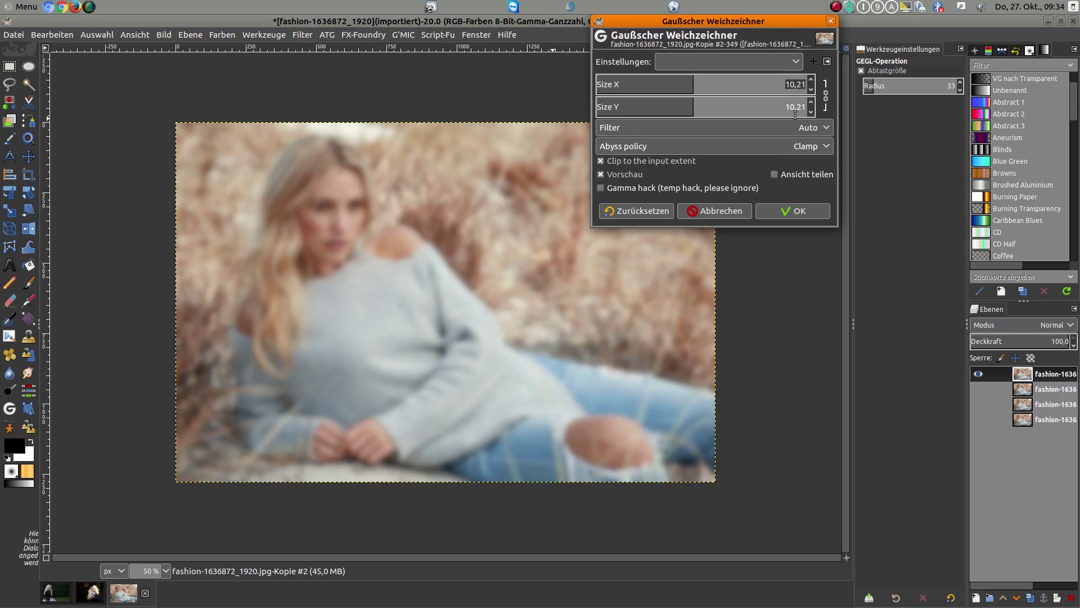
text(10)
key(Tab)
click(800, 211)
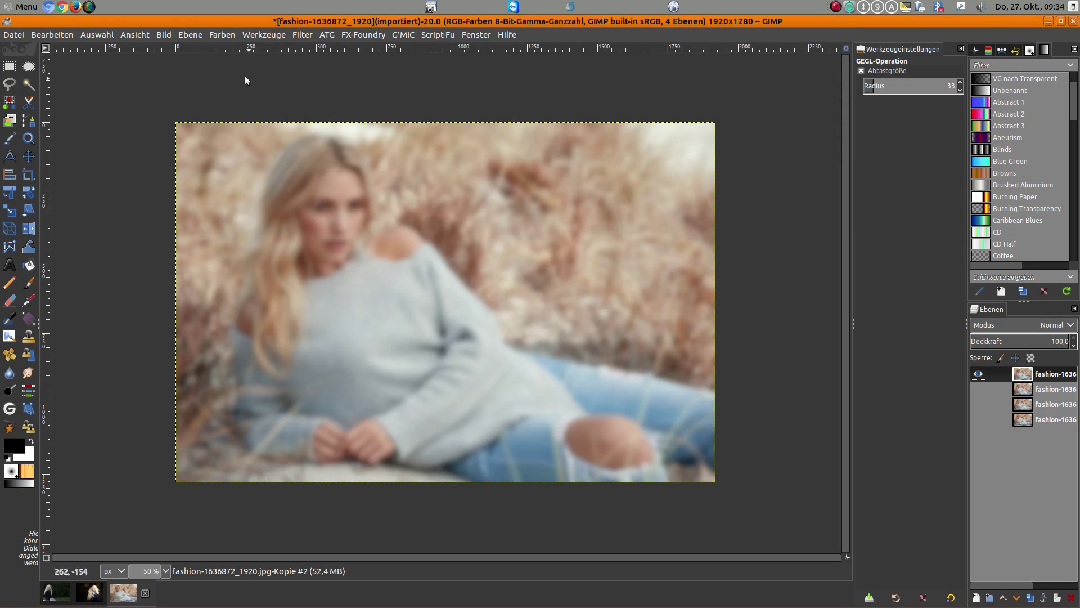
click(224, 35)
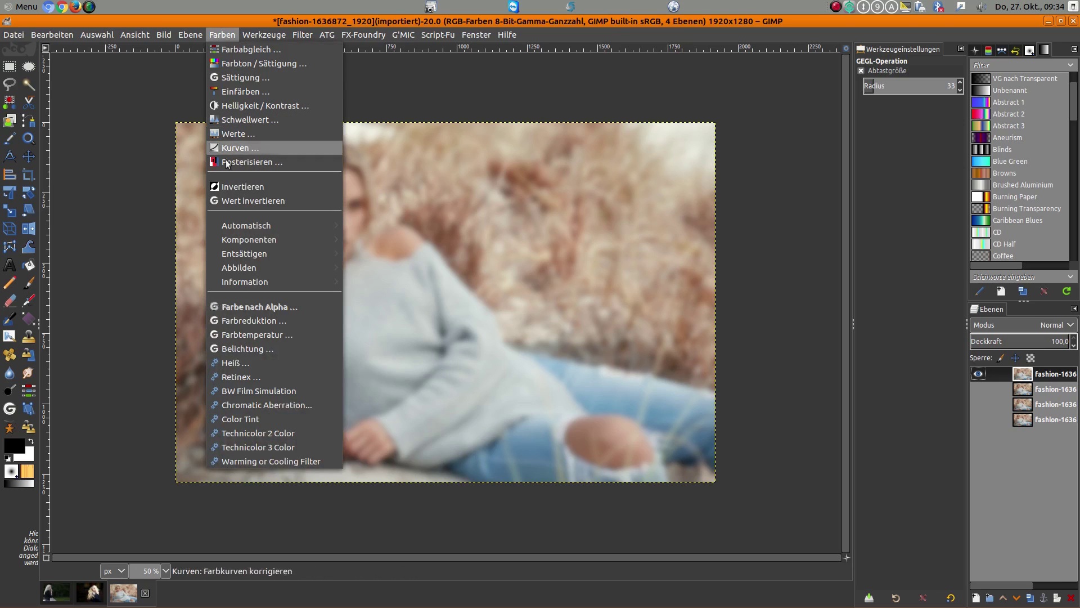
Raise the blurred top layer's Hue-Saturation lightness to 10.4.
click(247, 349)
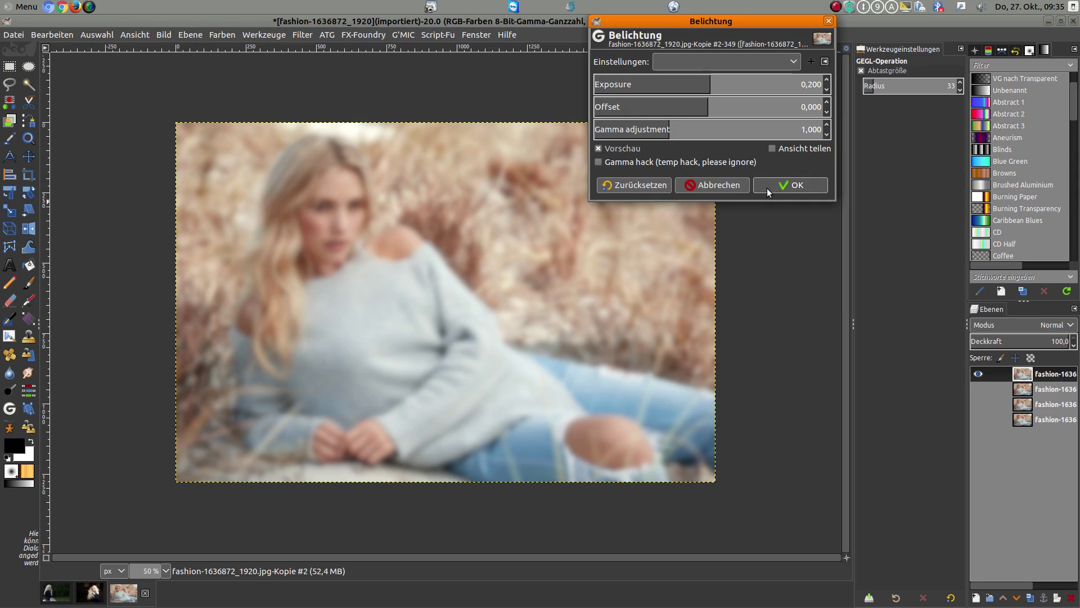
click(636, 185)
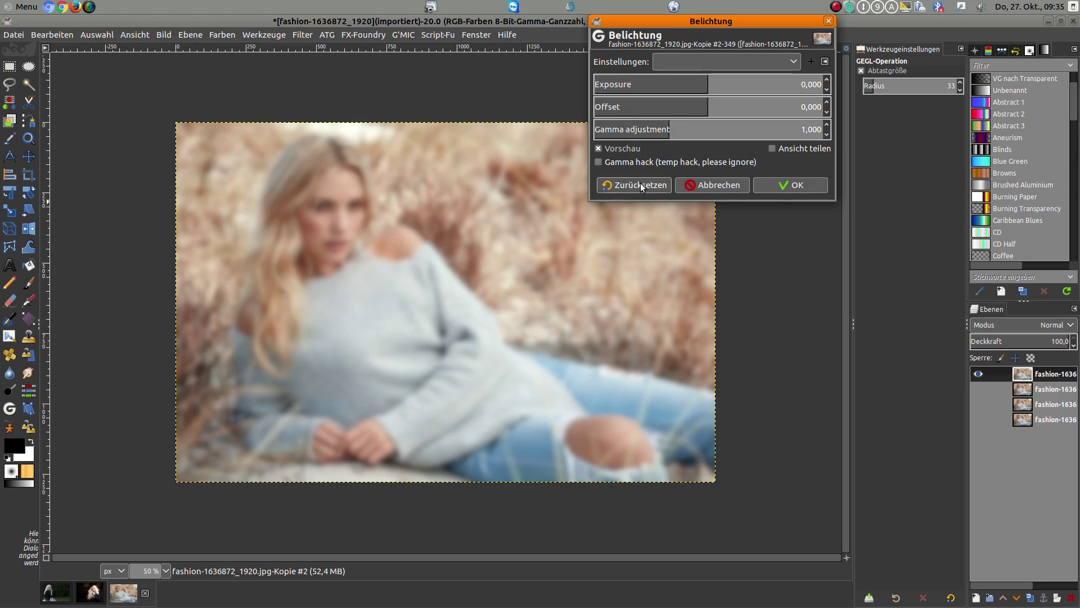
click(730, 180)
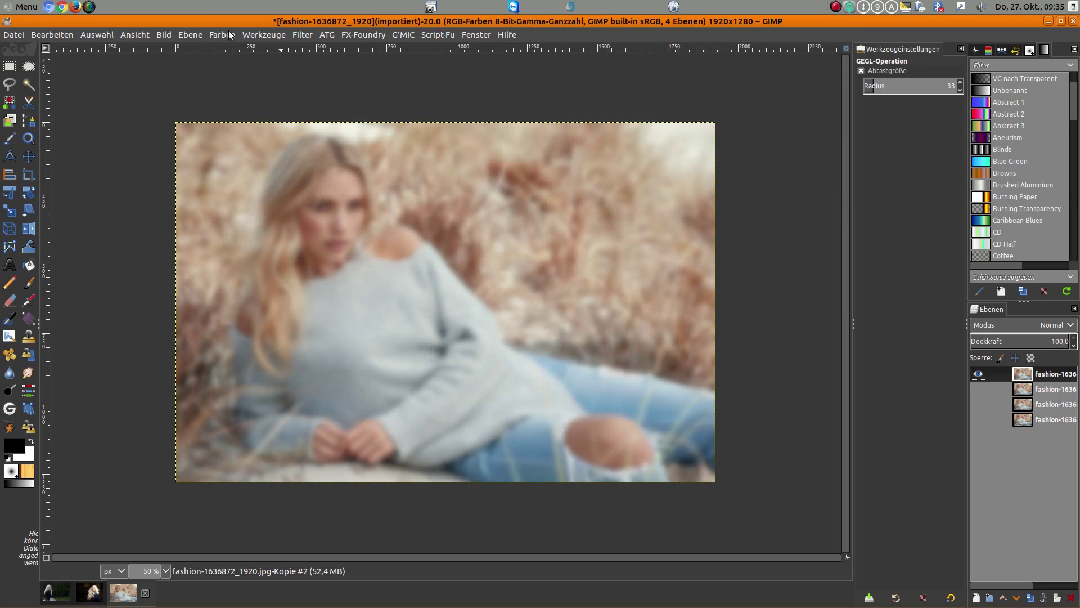
click(225, 34)
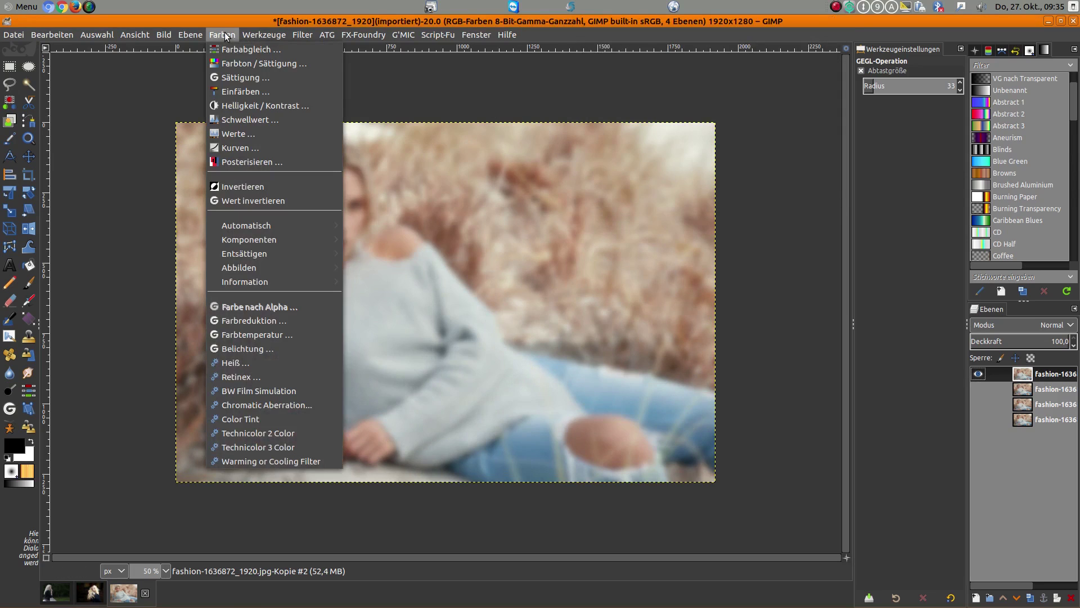
click(243, 64)
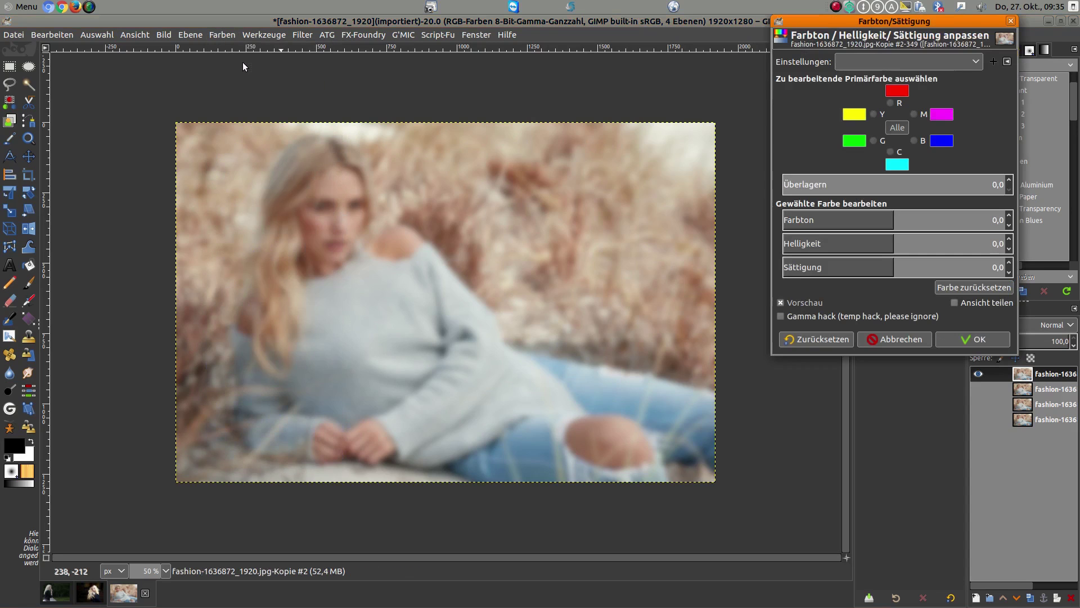
drag(894, 246, 906, 246)
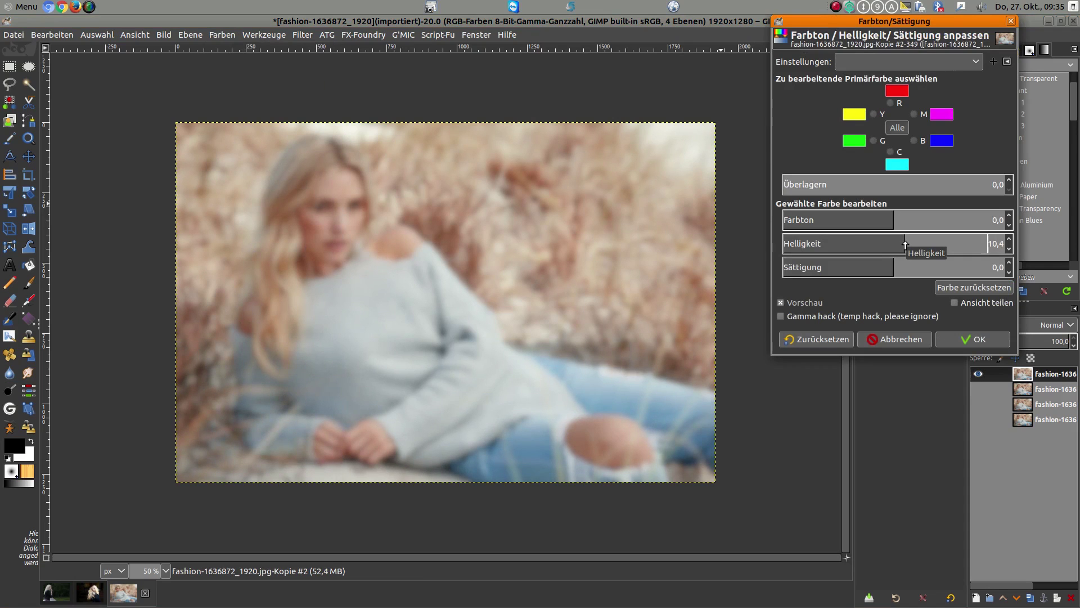
click(976, 339)
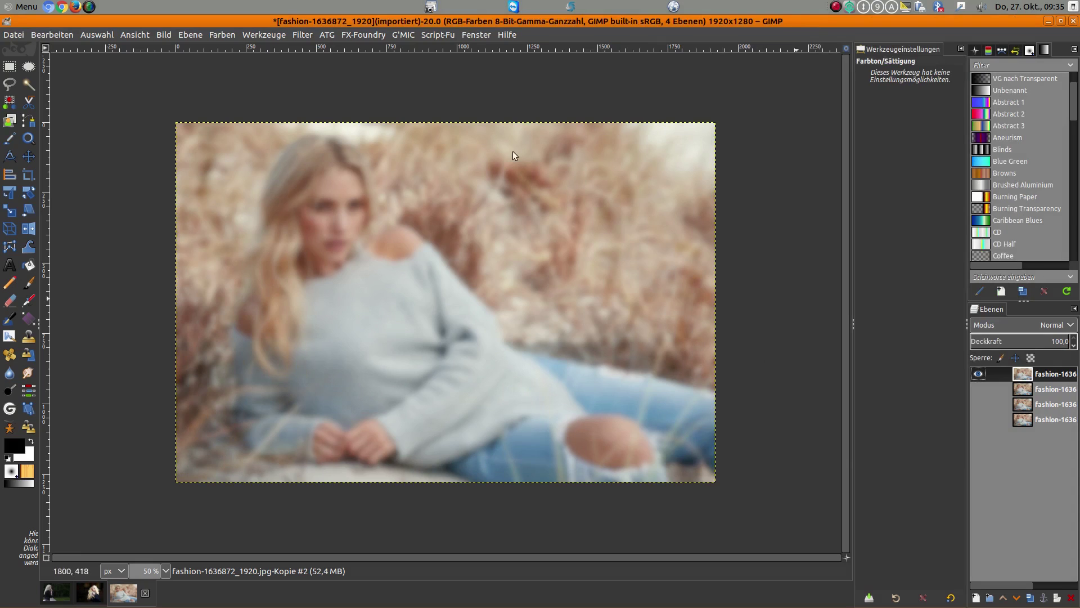
Apply an exposure boost of 0.200 to the top layer.
click(166, 35)
mouse_move(222, 35)
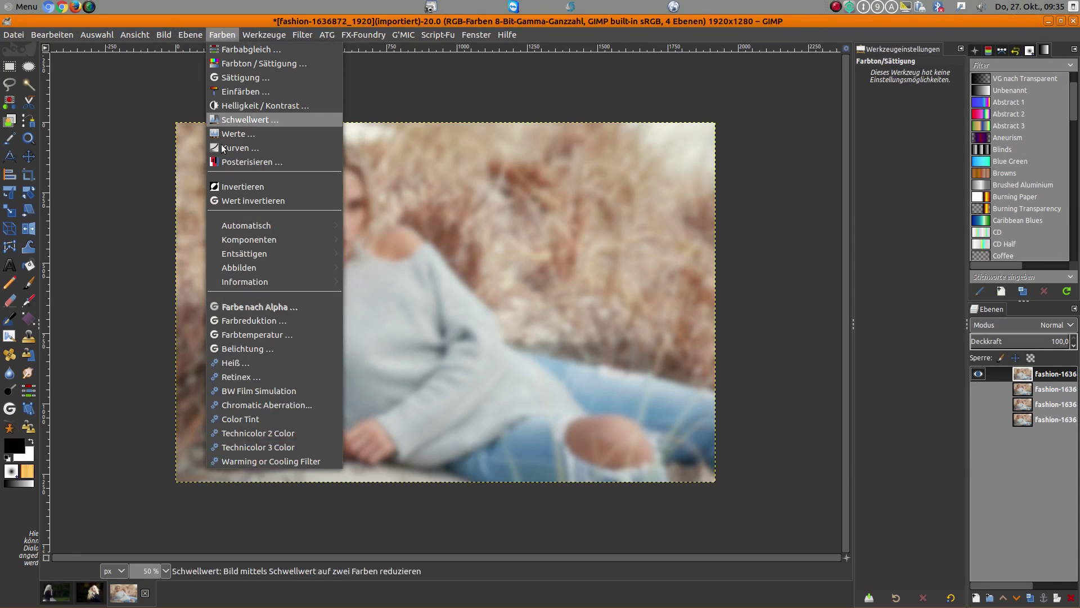
click(246, 347)
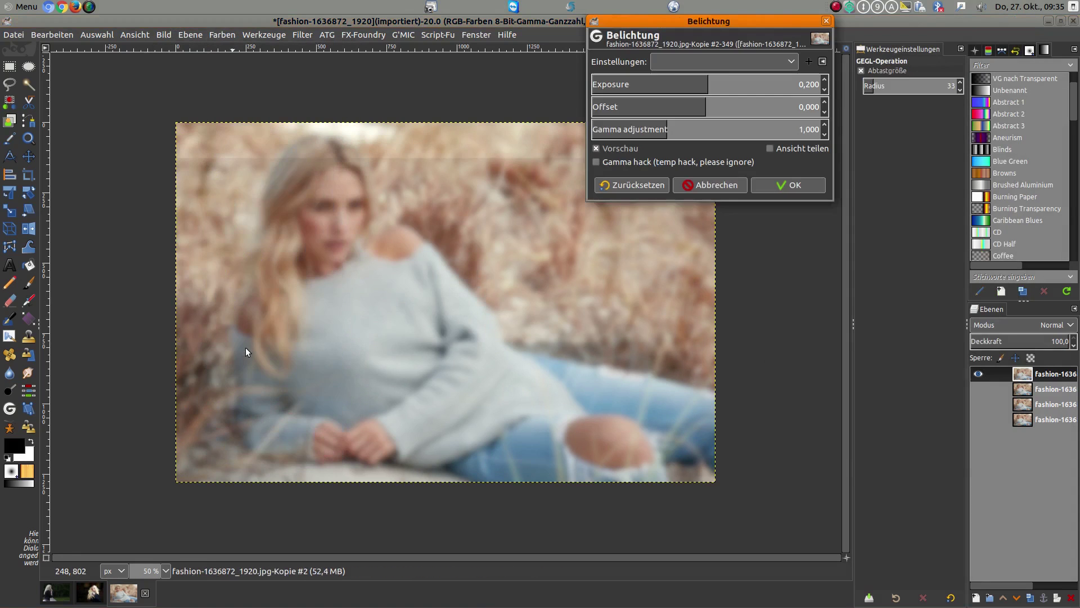
click(793, 185)
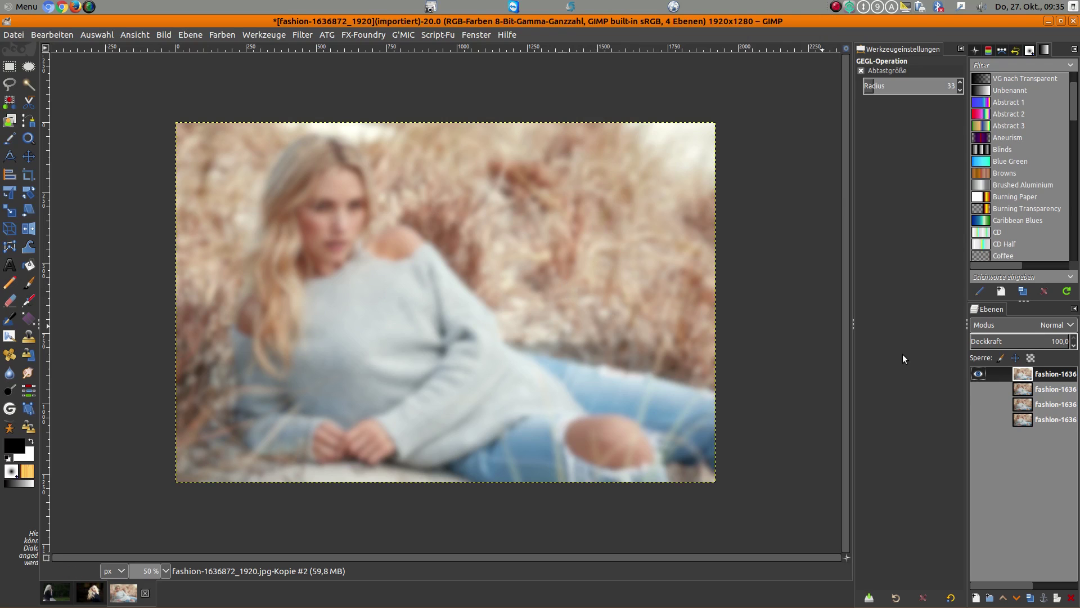
Make the sharp second layer visible and active, and choose G'MIC's Artistic > Rodilius filter.
shift+click(978, 390)
click(1023, 391)
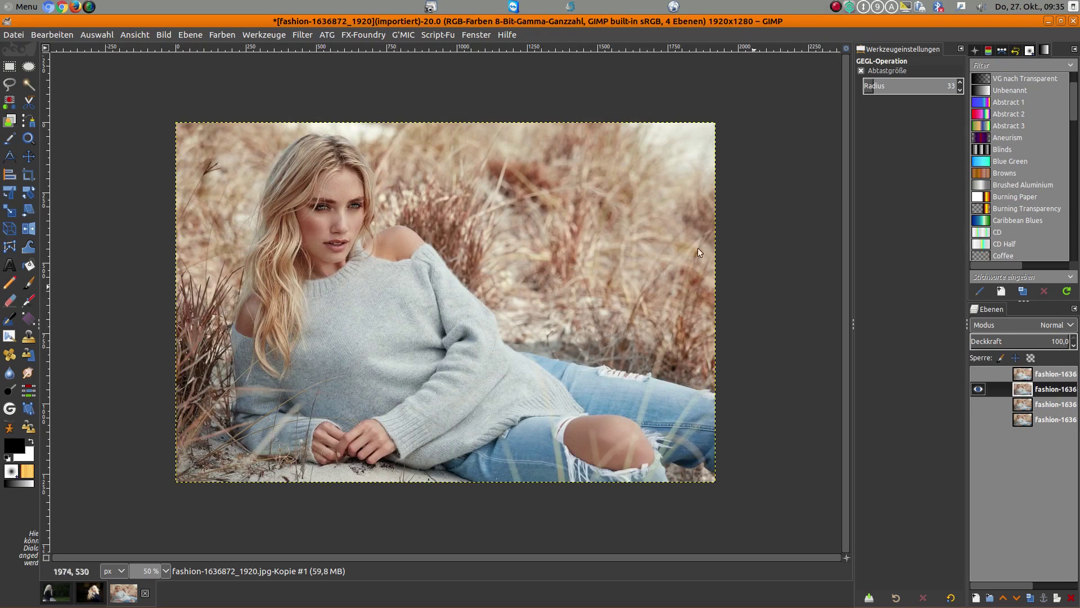
click(403, 35)
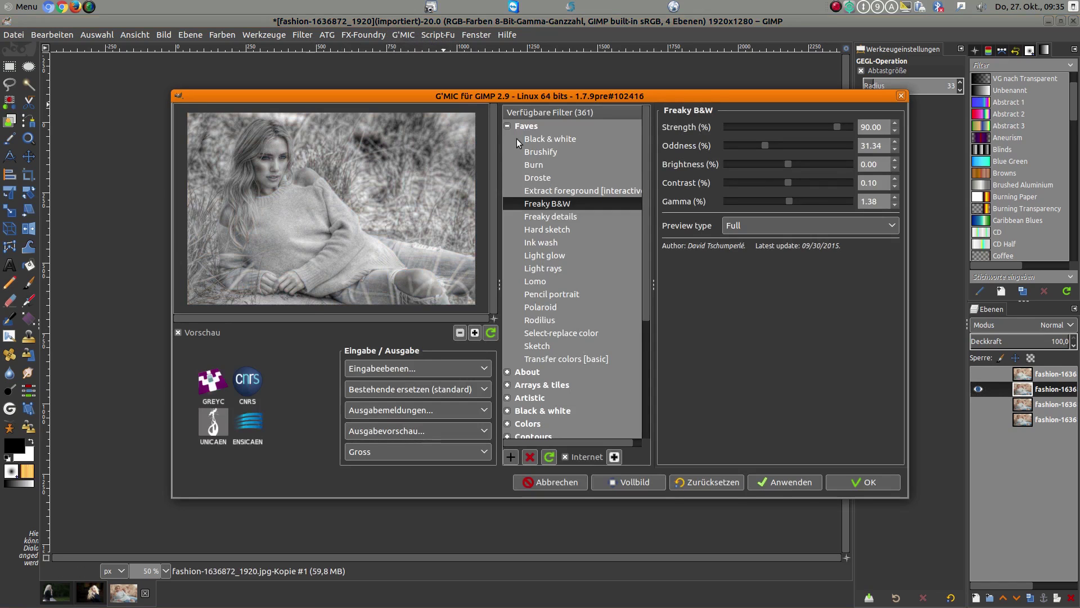
click(548, 321)
scroll(571, 319, down, 3)
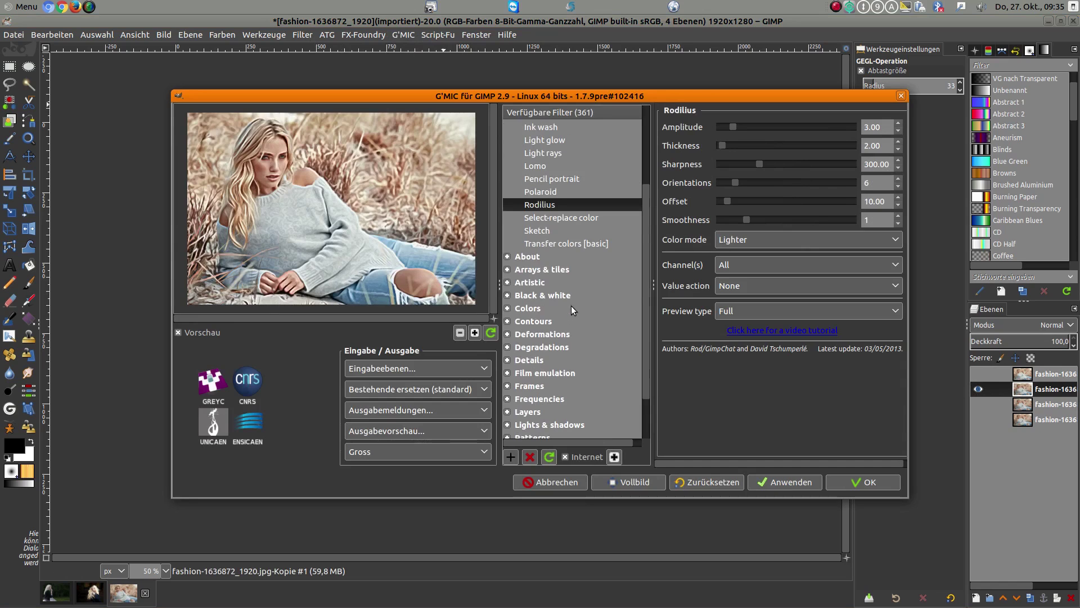
click(508, 282)
scroll(573, 311, down, 3)
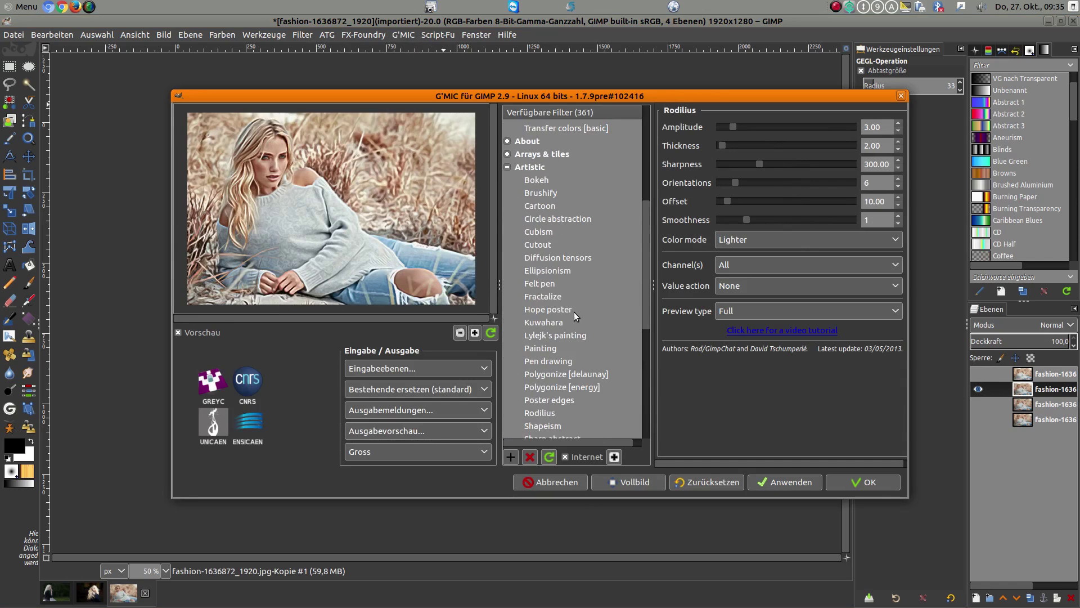
click(548, 296)
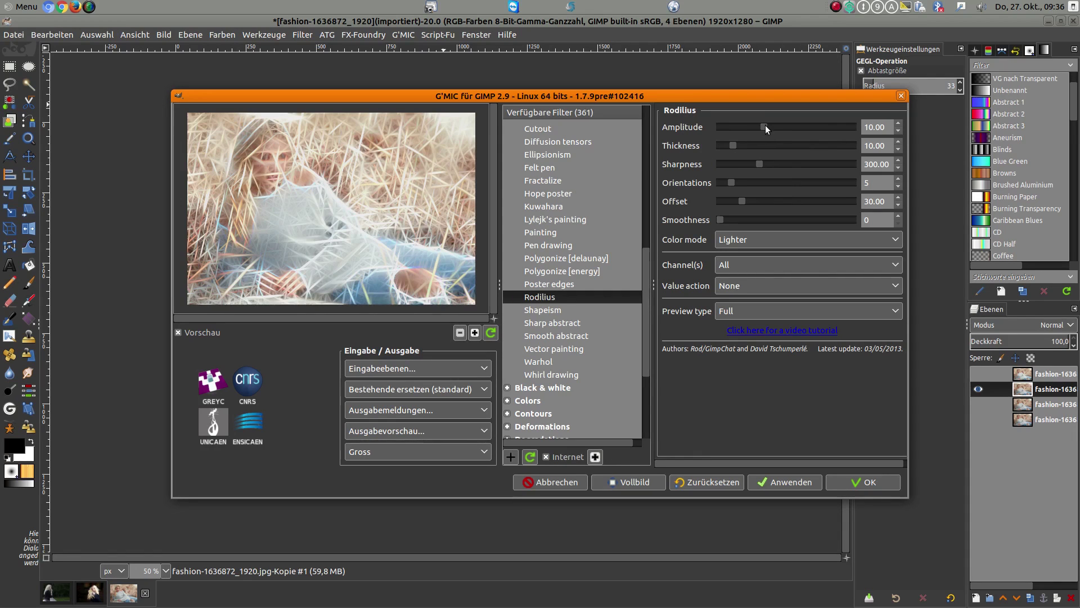
Apply Rodilius with amplitude 4.19, thickness 10, sharpness 300 and Lighter colour mode.
drag(765, 124, 731, 126)
drag(730, 126, 777, 128)
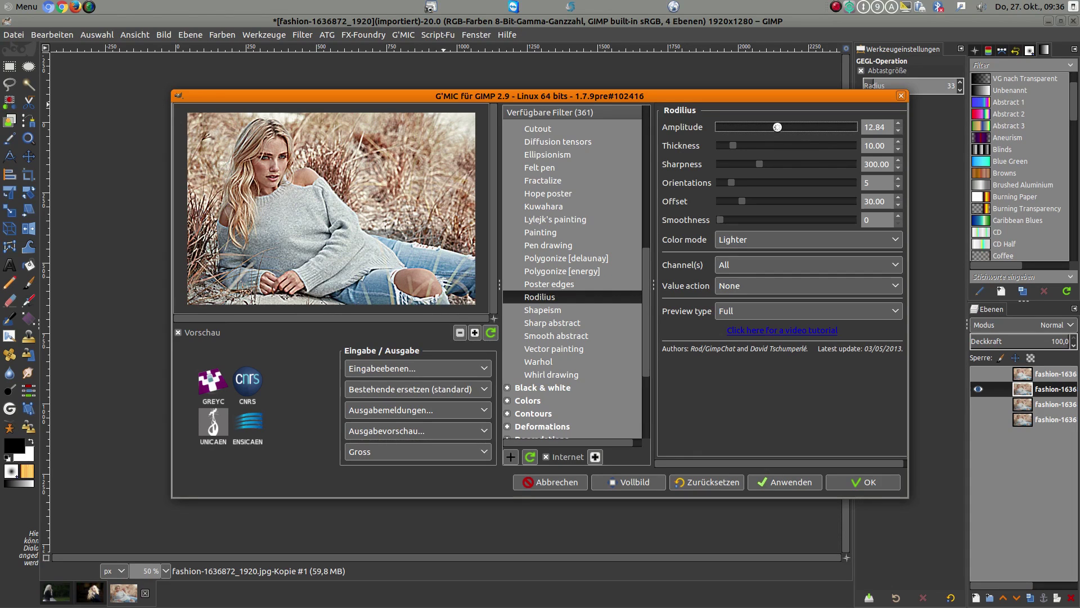
drag(739, 128, 727, 128)
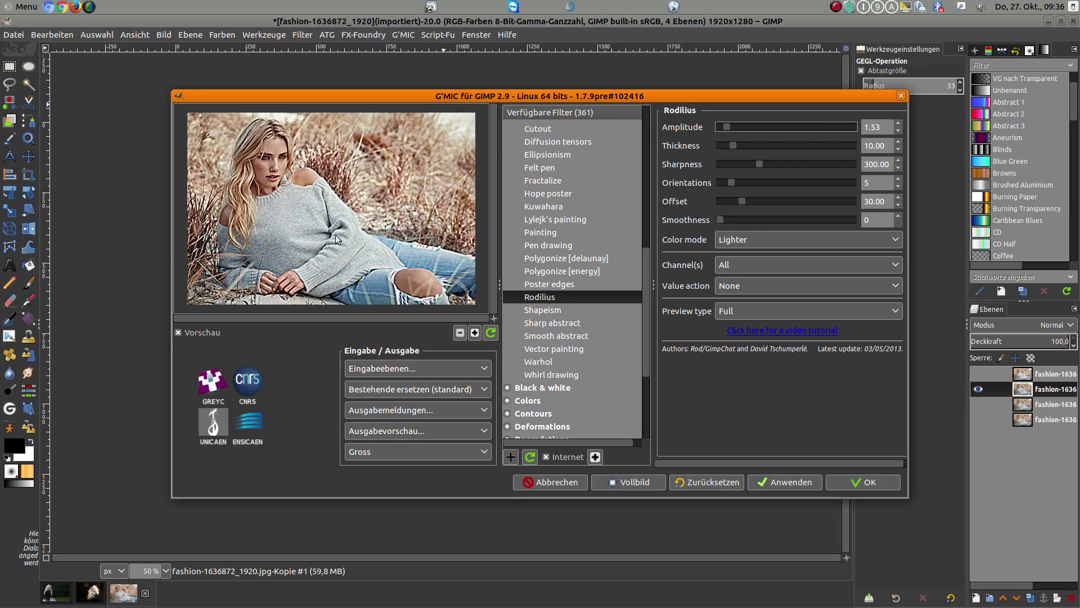
triple_click(874, 127)
text(3)
key(Return)
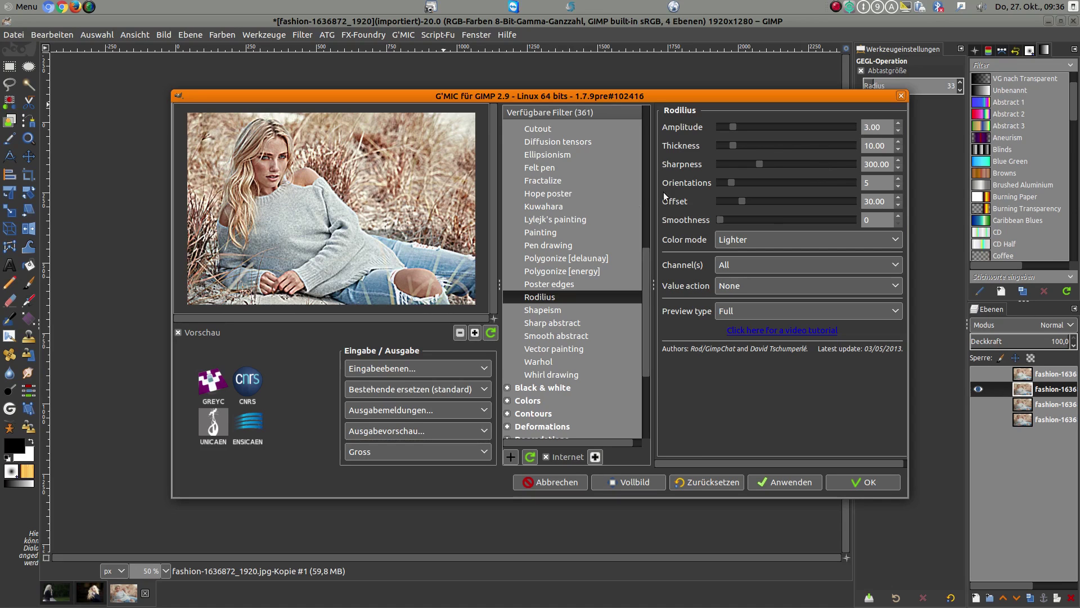
drag(733, 127, 739, 127)
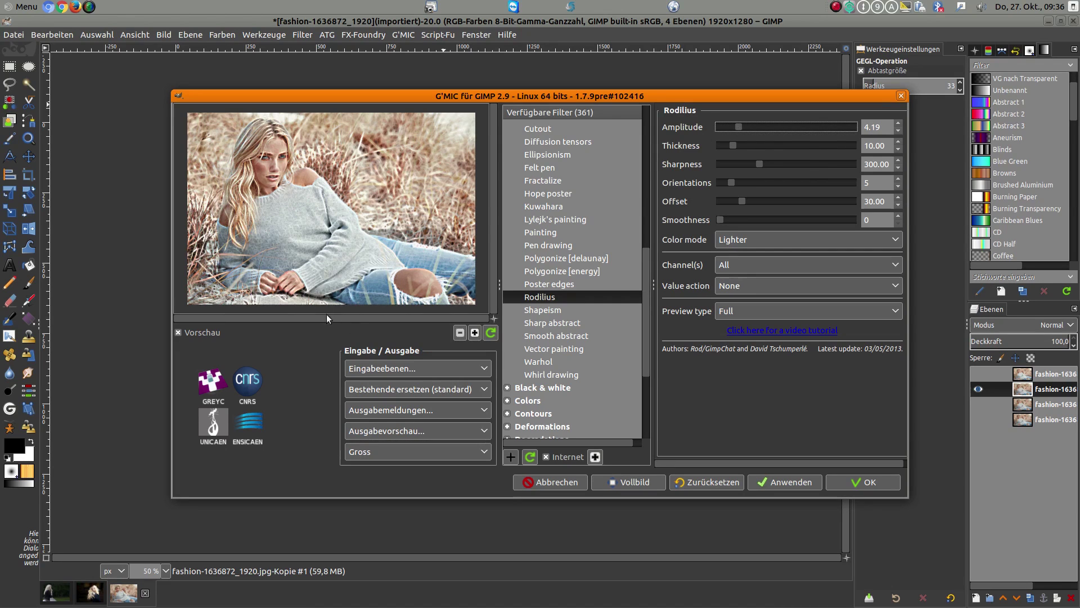
click(475, 332)
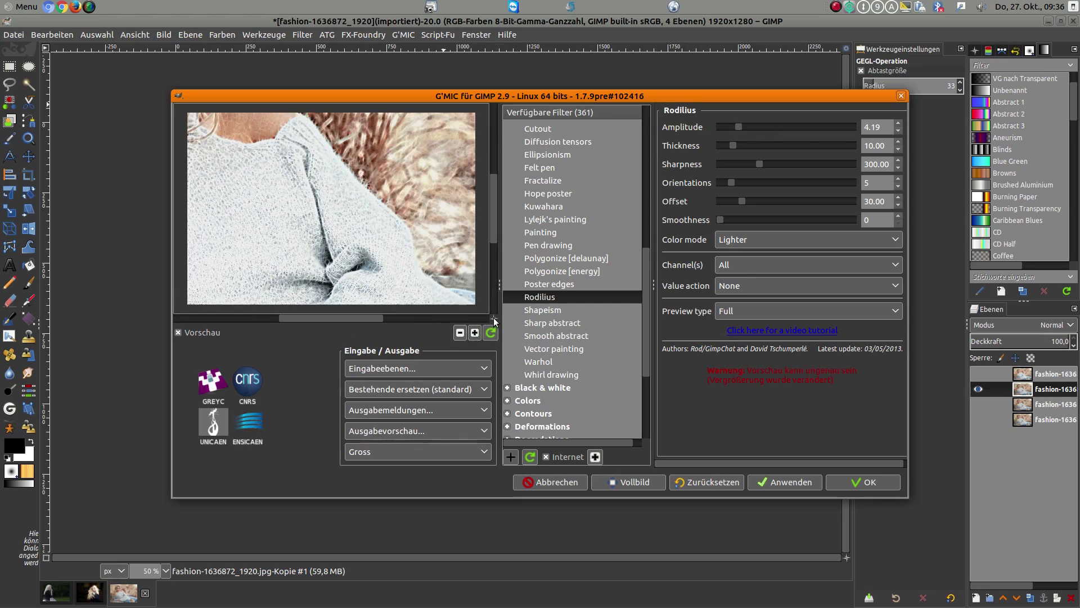
drag(315, 146, 405, 201)
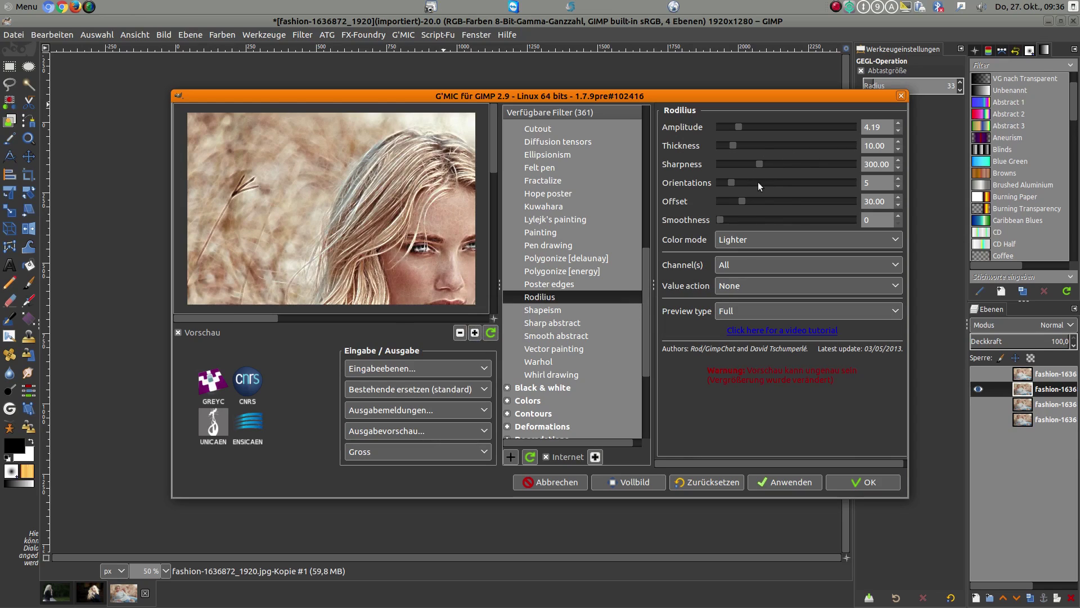
click(865, 482)
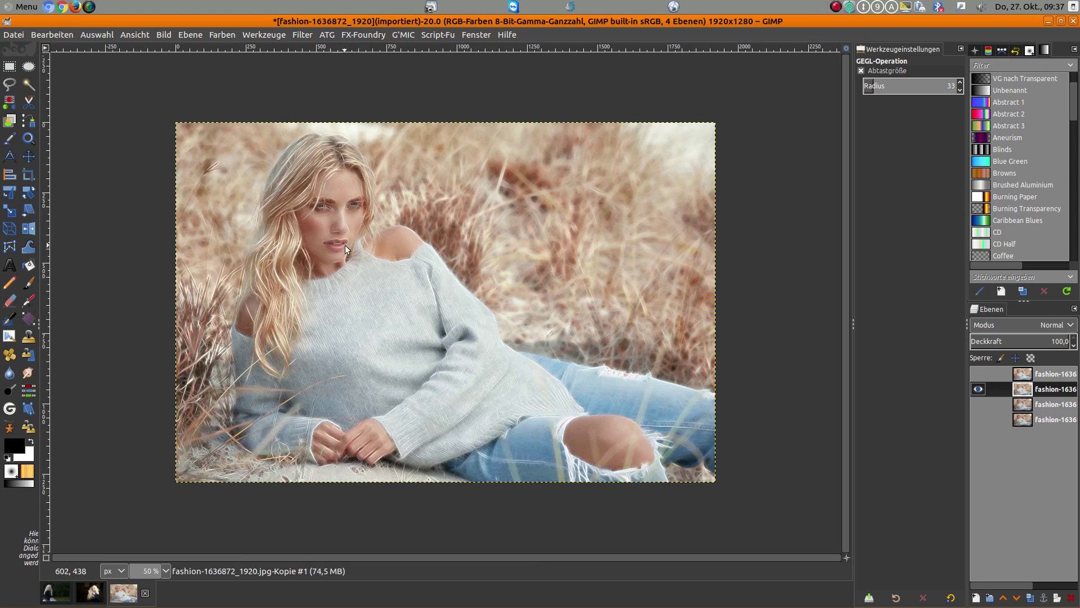
Zoom in to inspect the Rodilius streak texture, then zoom back out.
scroll(337, 261, up, 2)
scroll(336, 262, up, 1)
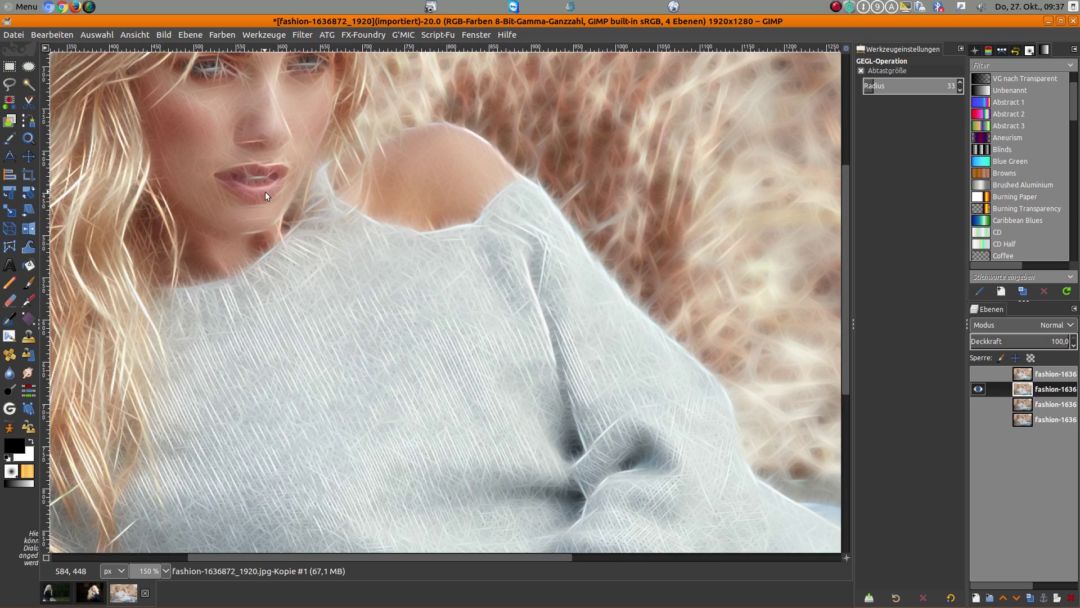
scroll(265, 191, down, 2)
scroll(265, 192, down, 1)
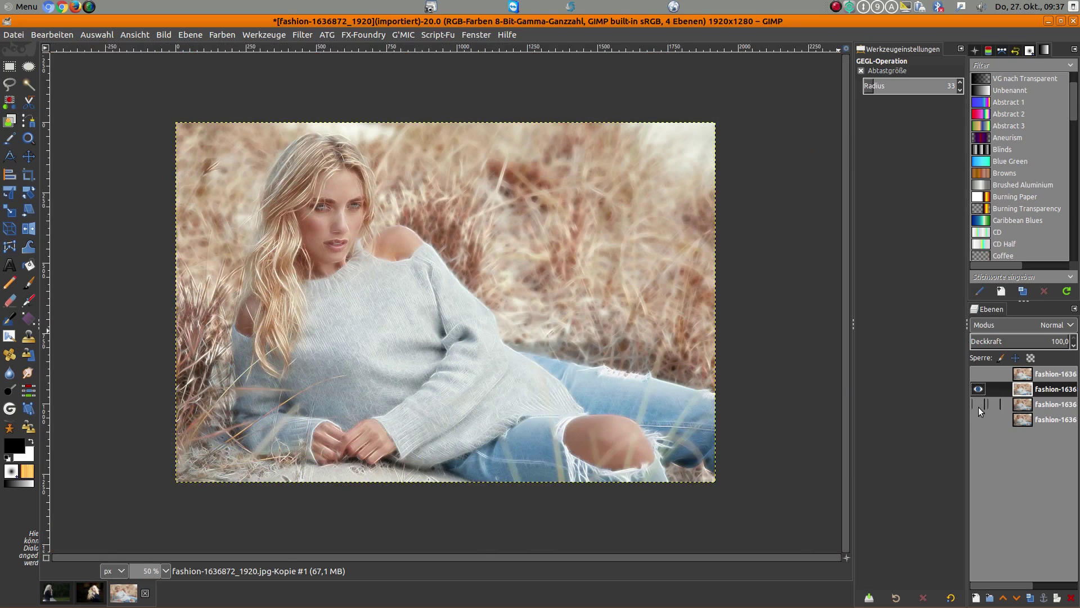
Show the blurred top layer and add a white layer mask to it.
click(979, 374)
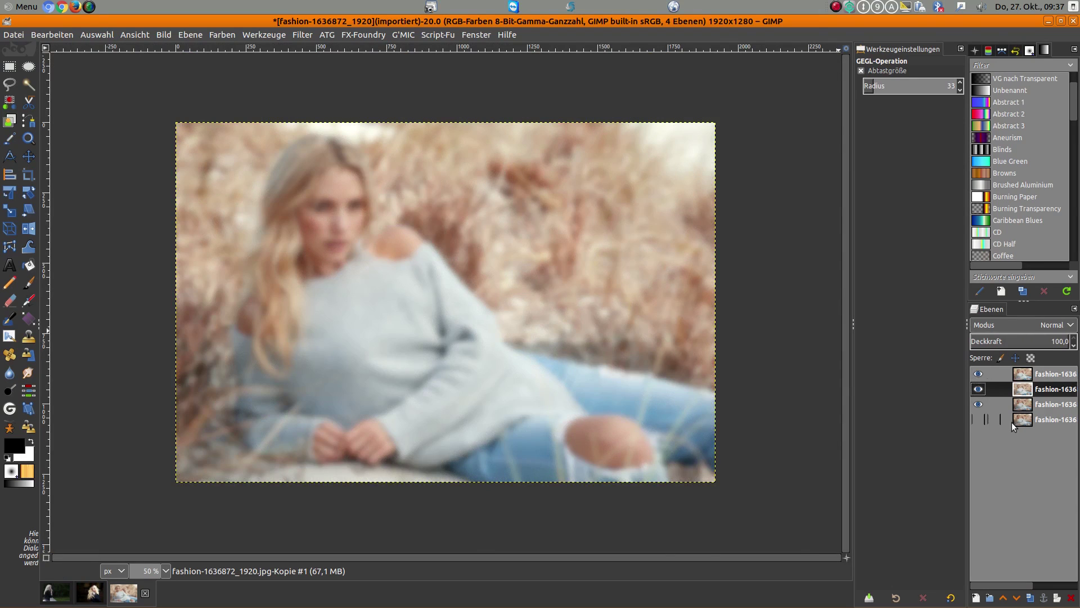
click(1054, 376)
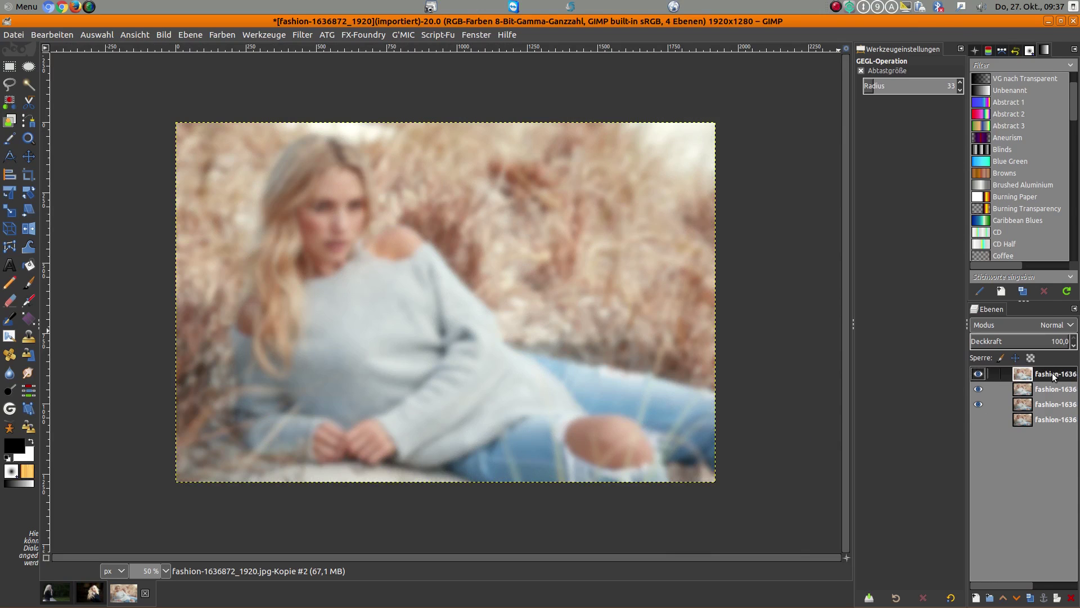
right_click(1054, 376)
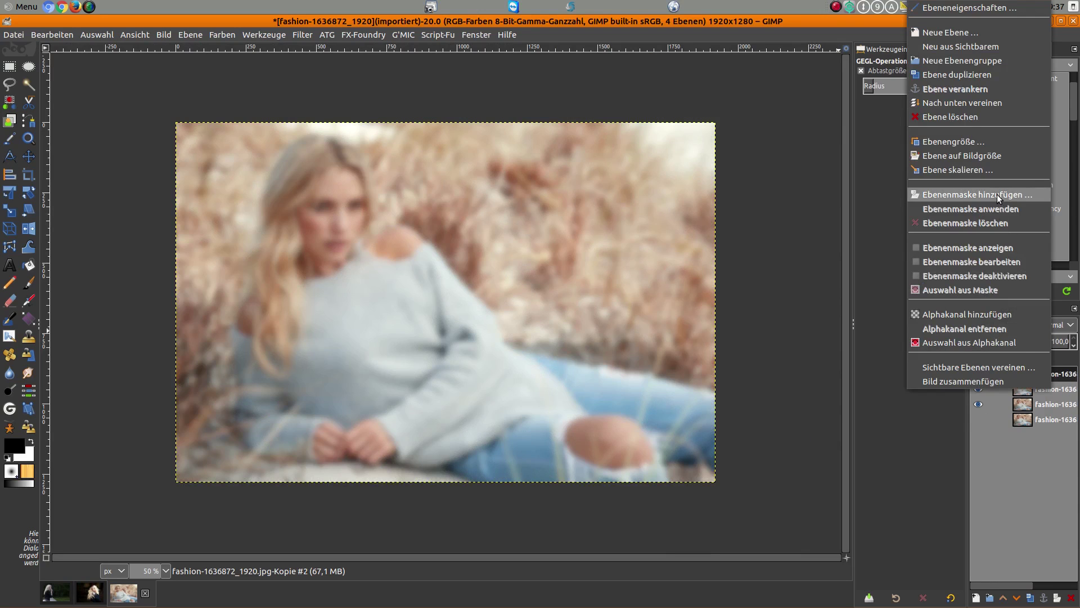
click(997, 194)
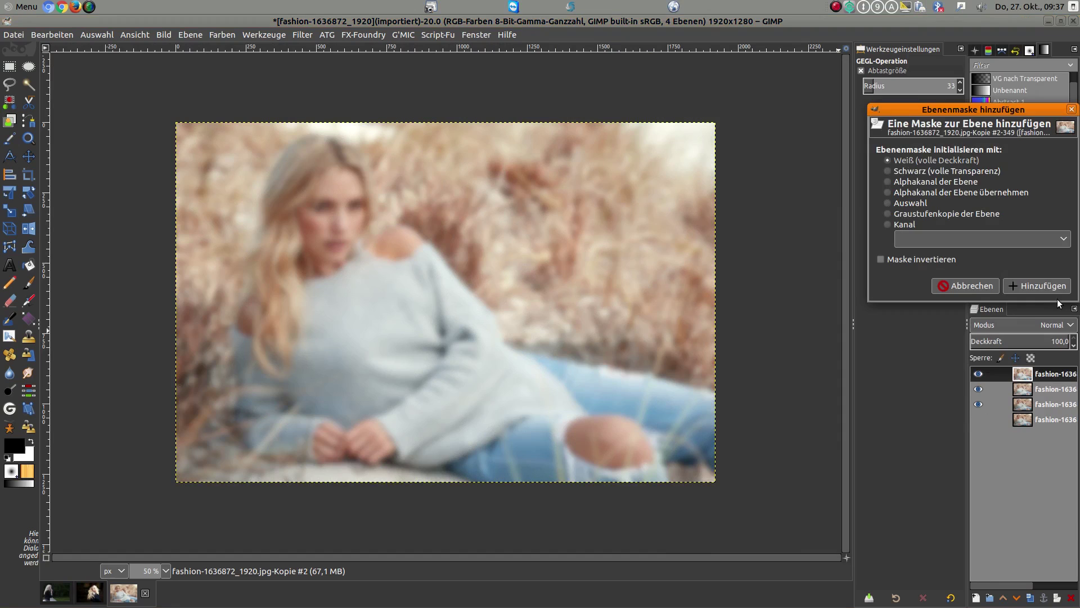
click(1046, 286)
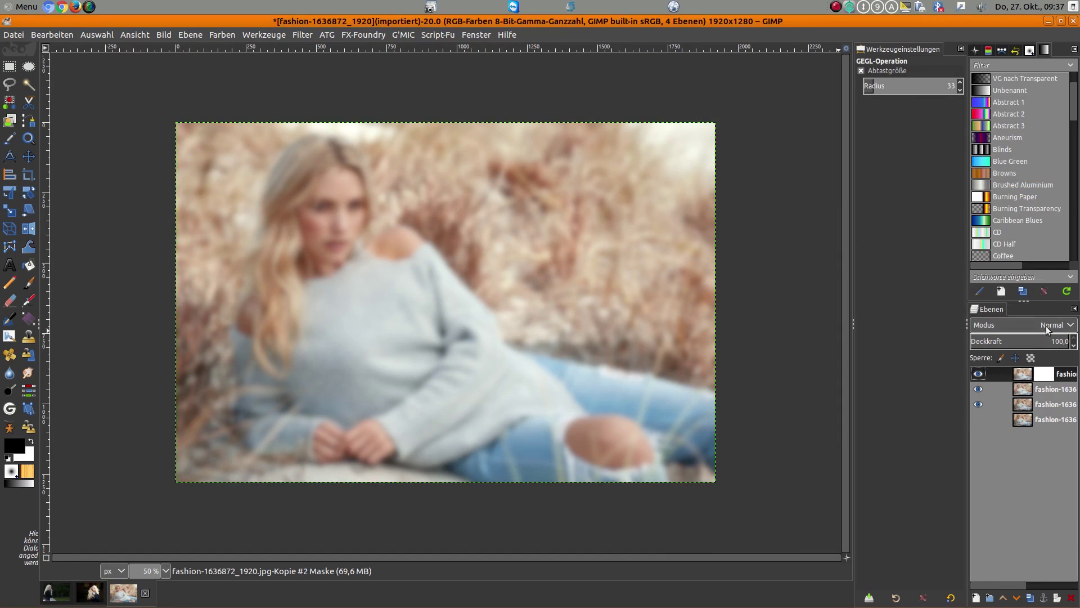
Add a white layer mask to the Rodilius layer and select the top layer's mask.
click(1047, 390)
right_click(1047, 390)
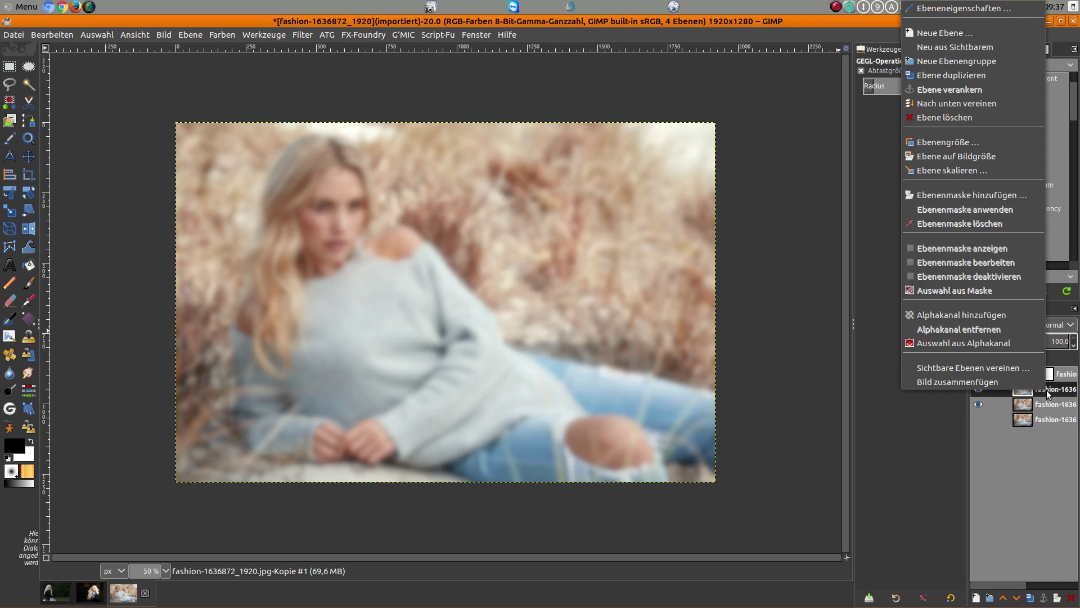
click(989, 195)
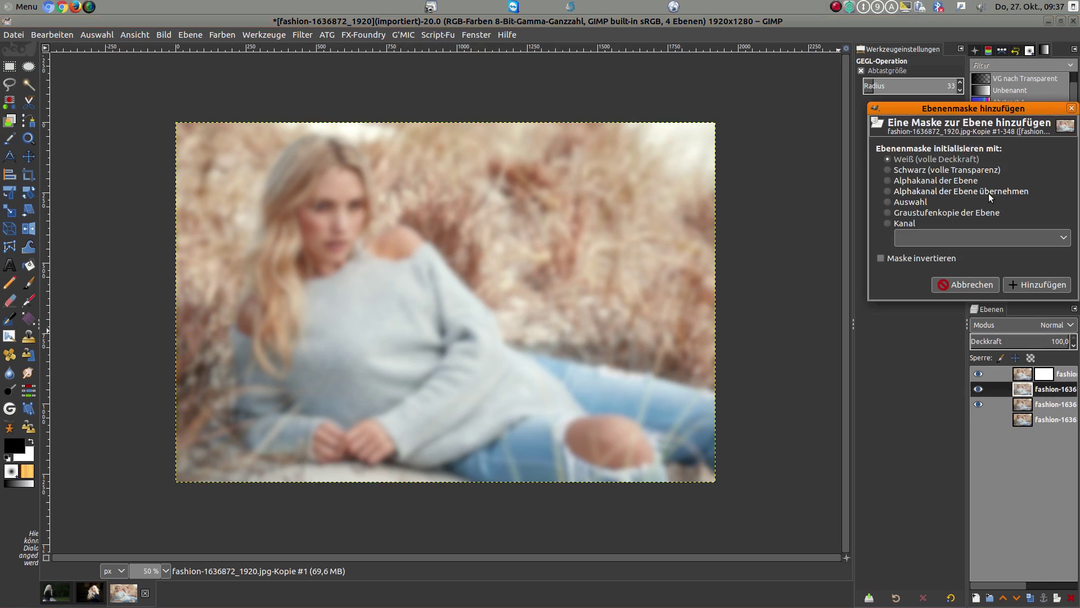
click(1045, 284)
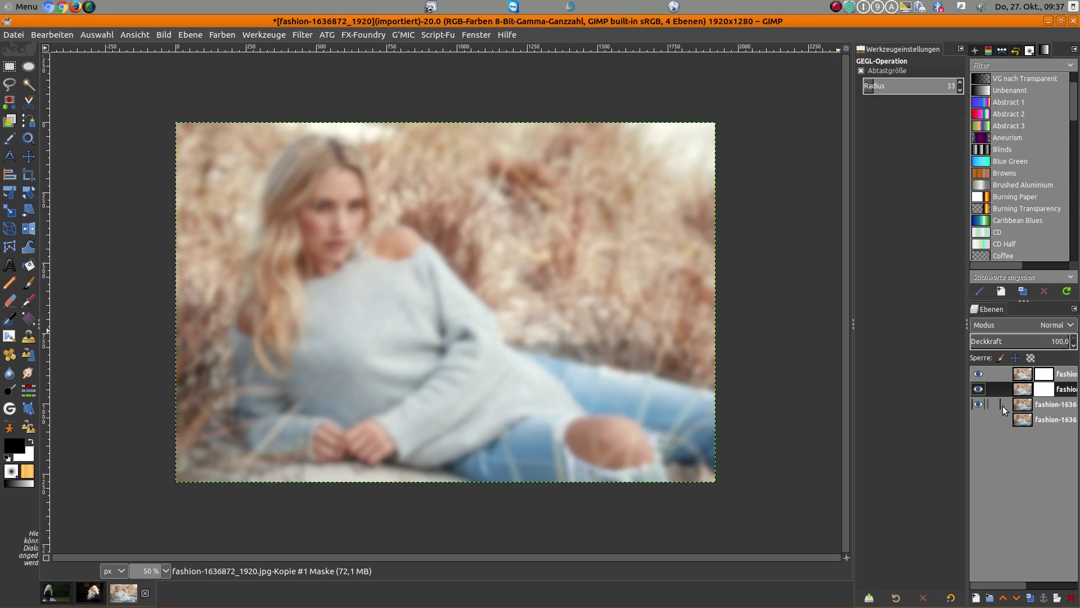
click(1045, 377)
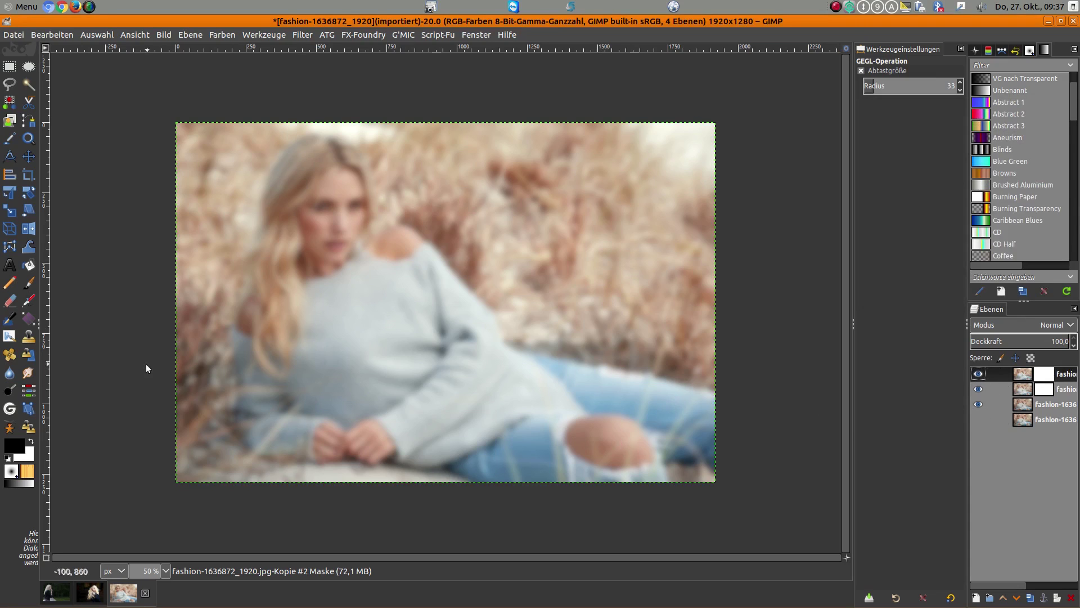
click(33, 283)
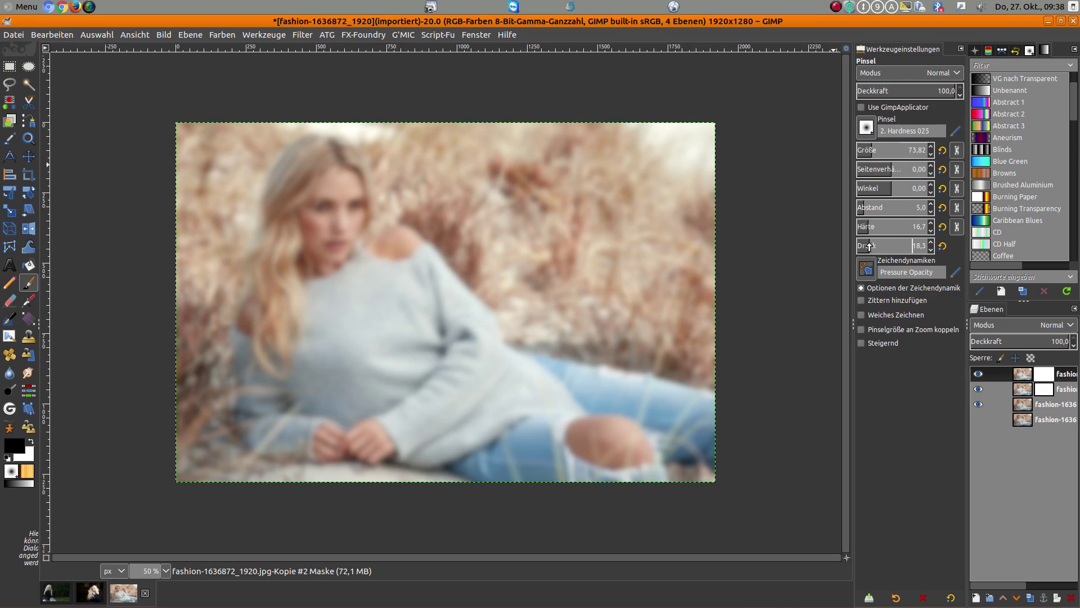
Set a size-260.37 brush and paint black on the mask to reveal the sharp face and hair.
drag(868, 245, 867, 246)
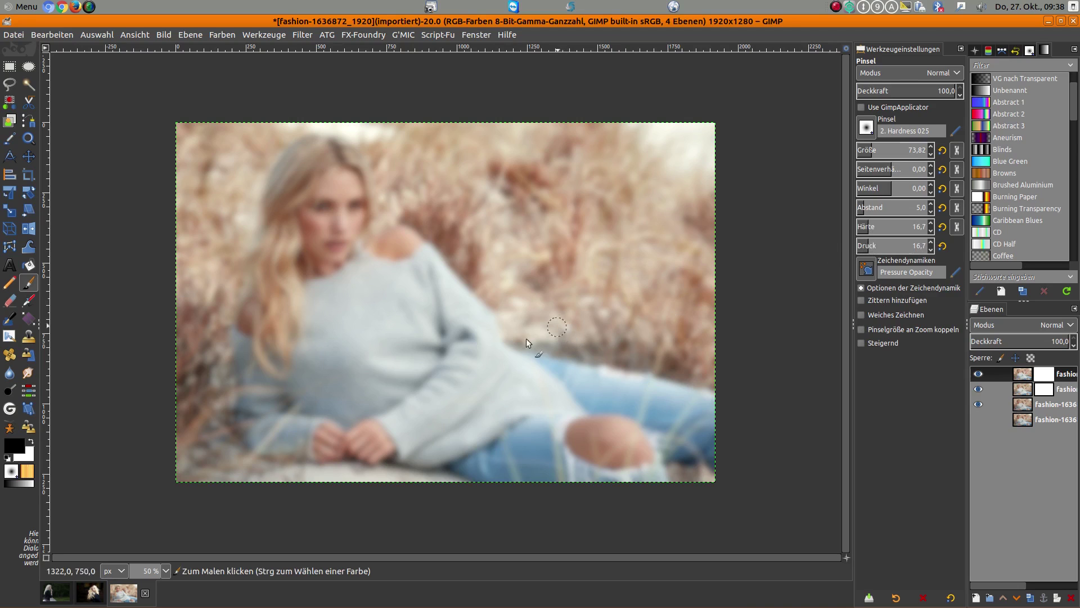
drag(889, 149, 905, 150)
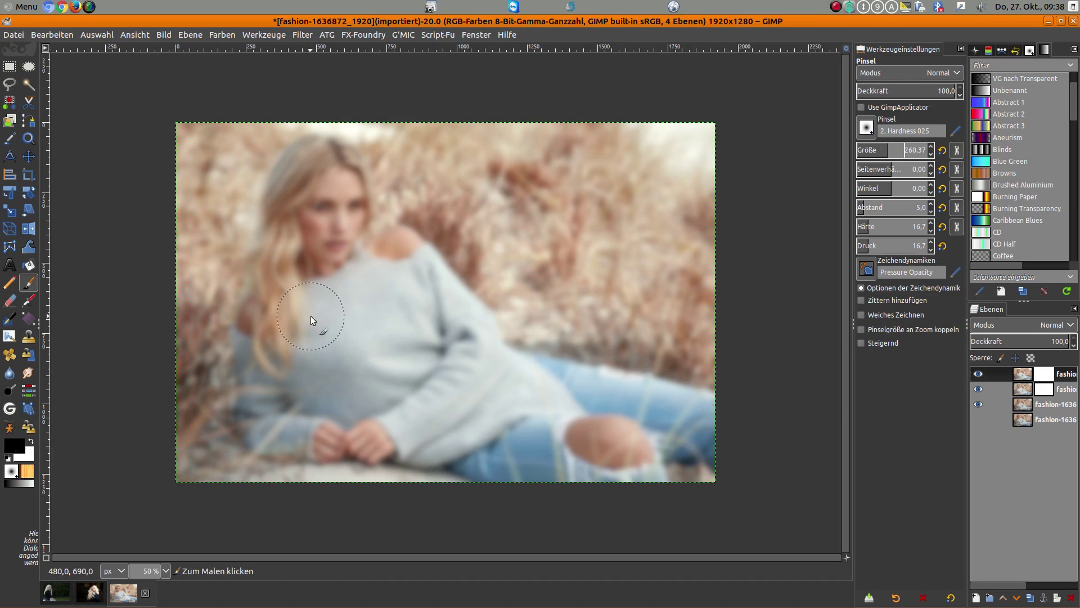
scroll(309, 318, up, 1)
scroll(295, 336, up, 1)
drag(286, 245, 262, 171)
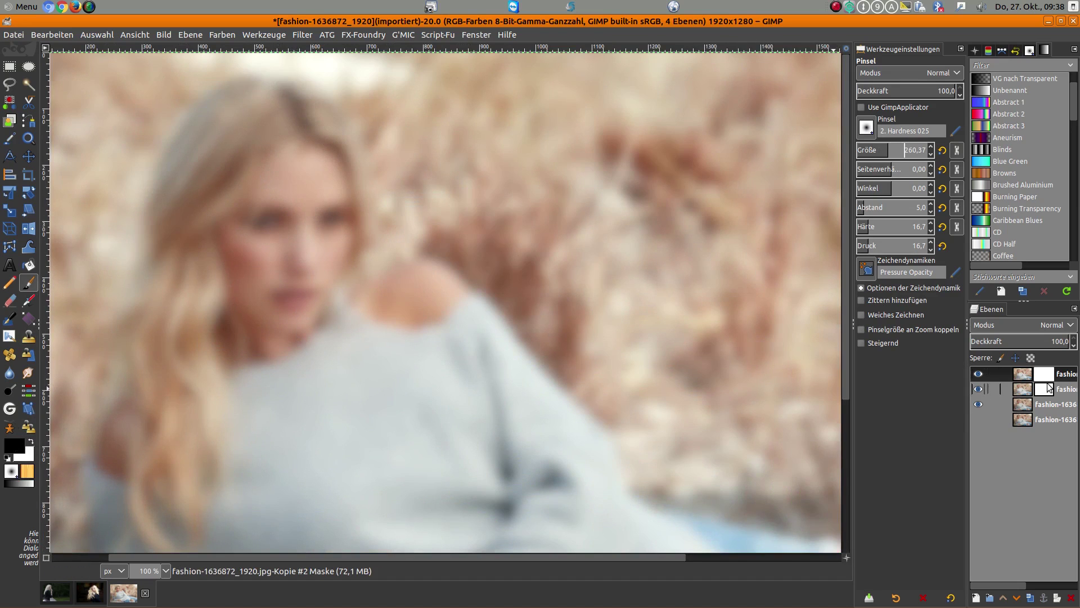
mouse_move(243, 146)
mouse_down()
mouse_move(325, 205)
mouse_move(334, 247)
mouse_move(306, 187)
mouse_move(266, 148)
mouse_move(234, 154)
mouse_move(210, 201)
mouse_move(198, 341)
mouse_move(204, 205)
mouse_move(236, 137)
mouse_move(276, 141)
mouse_move(301, 161)
mouse_move(319, 250)
mouse_up()
mouse_move(218, 173)
mouse_down()
mouse_move(204, 191)
mouse_move(183, 323)
mouse_move(161, 350)
mouse_up()
scroll(163, 346, down, 5)
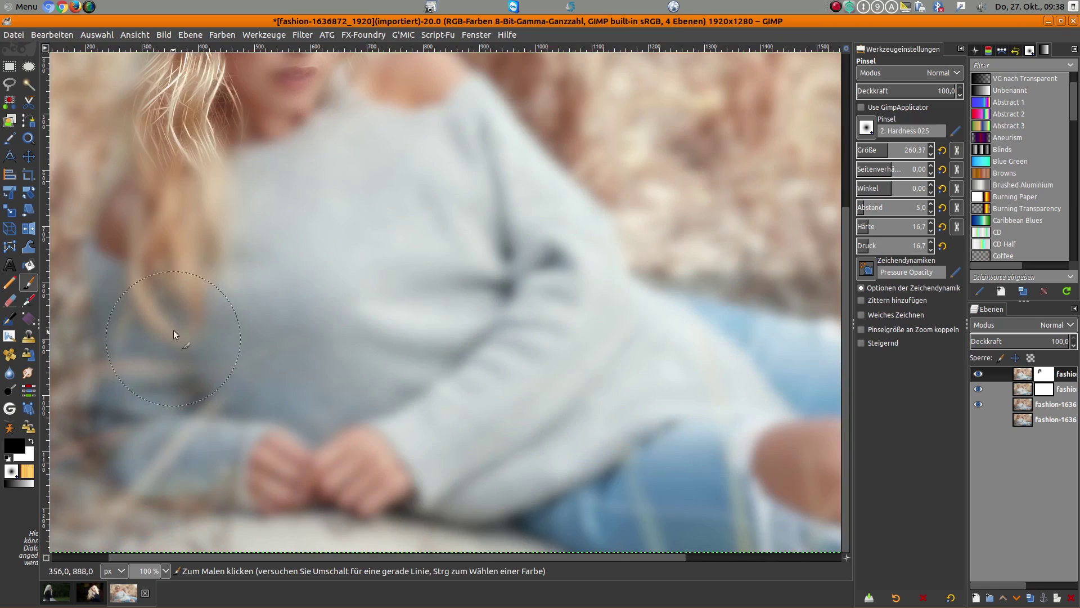
mouse_move(179, 154)
mouse_down()
mouse_move(147, 235)
mouse_move(140, 295)
mouse_move(154, 218)
mouse_move(143, 214)
mouse_move(133, 358)
mouse_move(164, 417)
mouse_move(285, 452)
mouse_move(477, 433)
mouse_move(454, 429)
mouse_move(502, 461)
mouse_move(607, 495)
mouse_move(614, 458)
mouse_move(602, 435)
mouse_move(236, 358)
mouse_move(430, 344)
mouse_move(470, 390)
mouse_move(551, 280)
mouse_move(516, 233)
mouse_move(380, 132)
mouse_move(254, 223)
mouse_move(384, 254)
mouse_move(464, 289)
mouse_move(506, 245)
mouse_move(464, 364)
mouse_move(577, 364)
mouse_move(582, 321)
mouse_move(694, 391)
mouse_move(783, 224)
mouse_move(571, 383)
mouse_move(517, 372)
mouse_up()
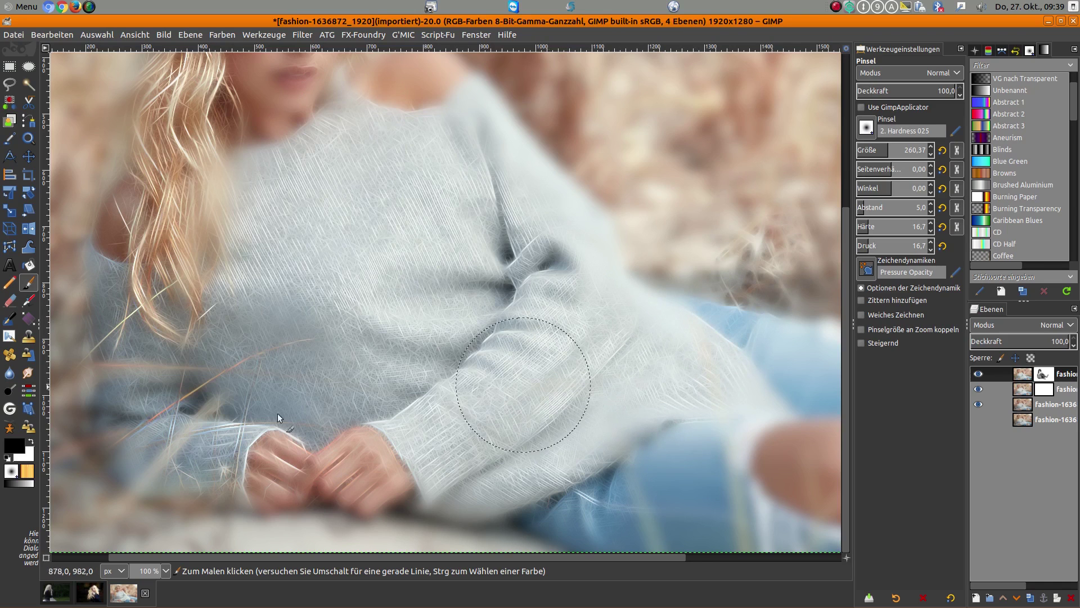
Paint white over stray grass wisps, then black to reveal the sharp sleeve and knee.
click(31, 442)
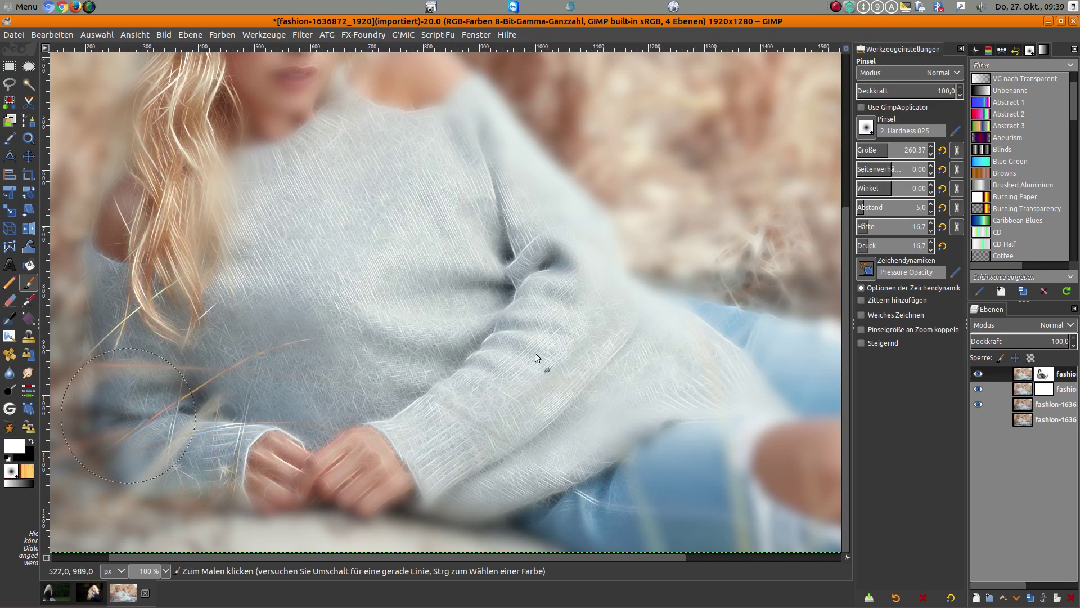
mouse_move(795, 212)
mouse_down()
mouse_move(751, 266)
mouse_move(705, 291)
mouse_move(757, 322)
mouse_move(752, 359)
mouse_up()
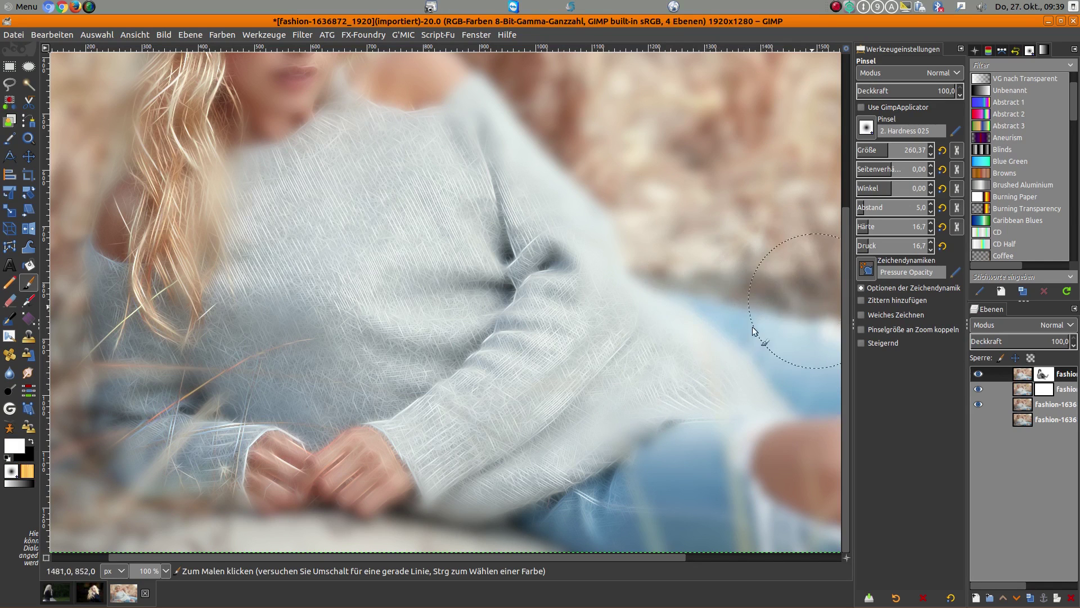
click(31, 442)
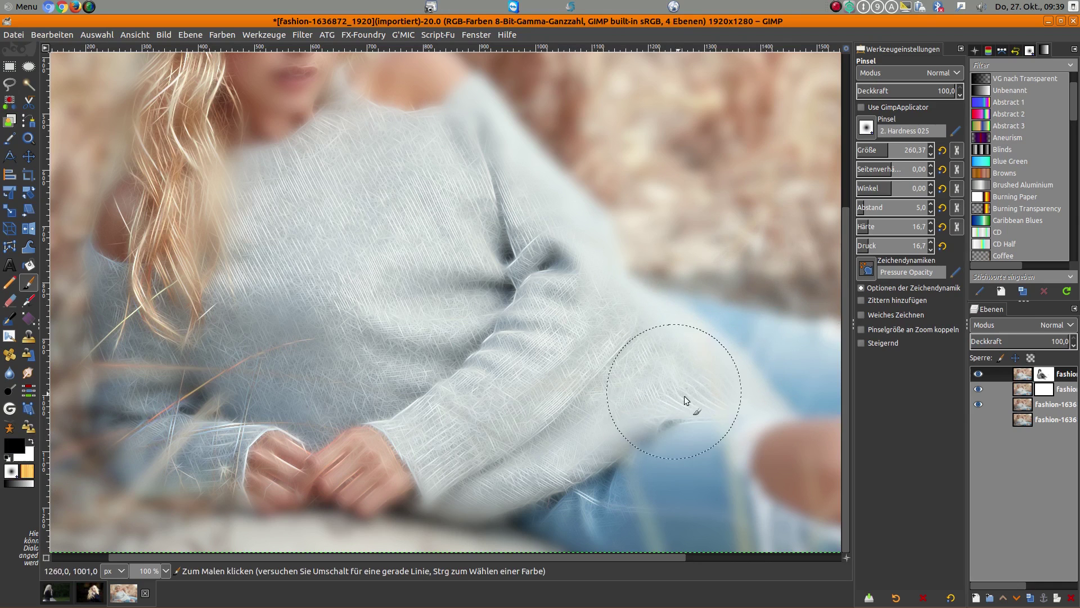
drag(661, 344, 609, 428)
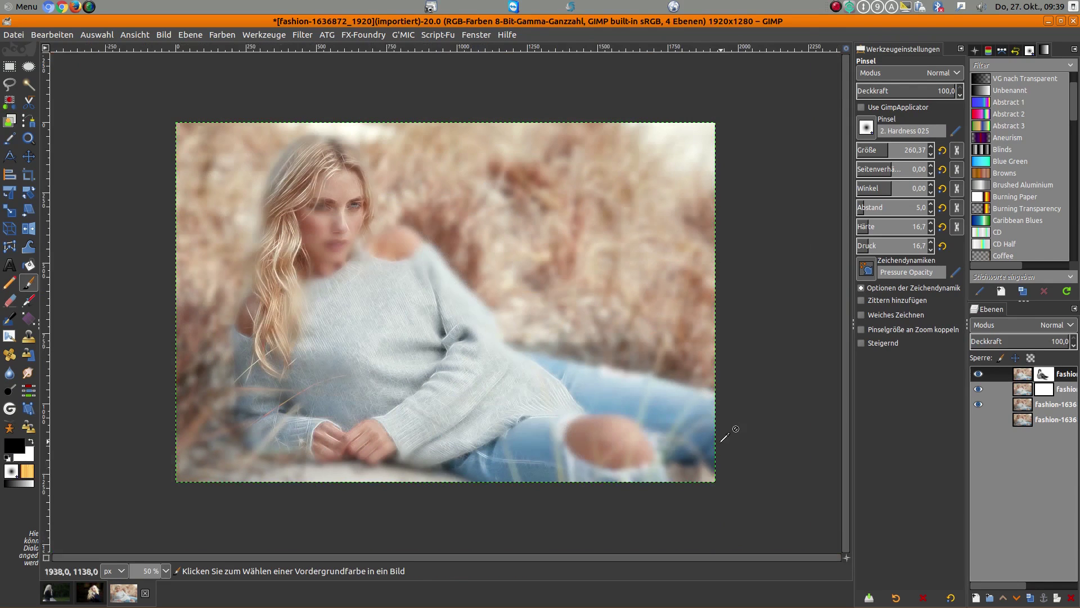
ctrl+scroll(725, 435, down, 2)
drag(548, 418, 629, 435)
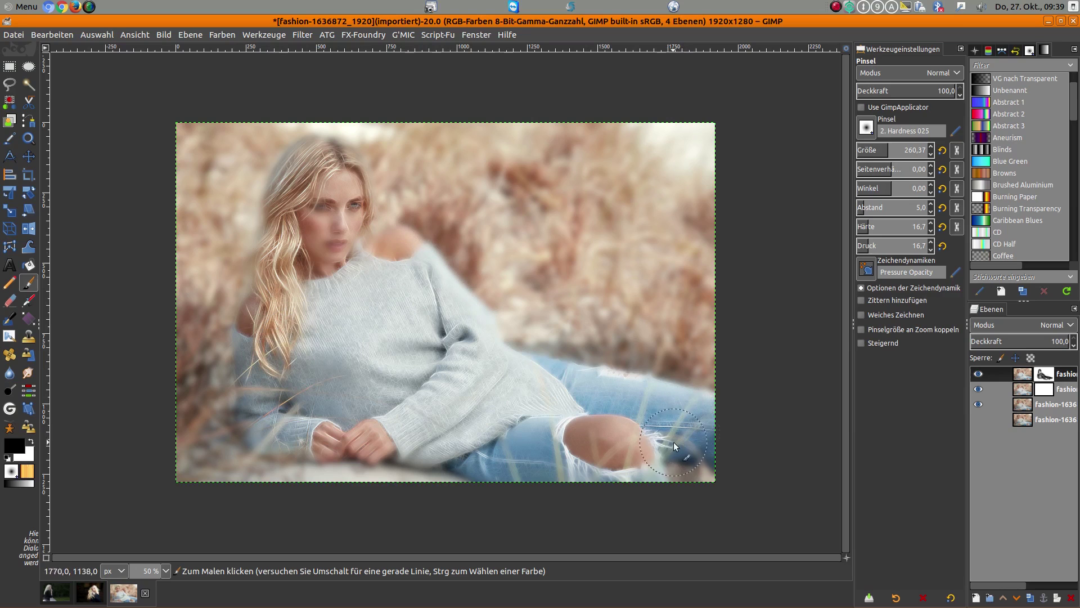
click(979, 375)
click(979, 375)
click(979, 374)
key(ctrl)
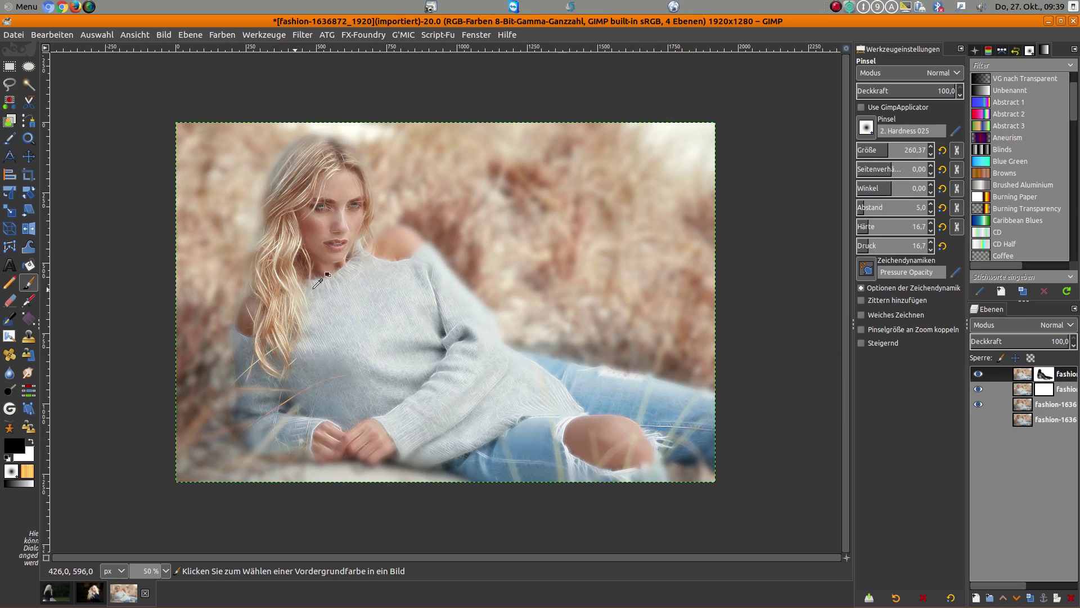
scroll(315, 287, up, 2)
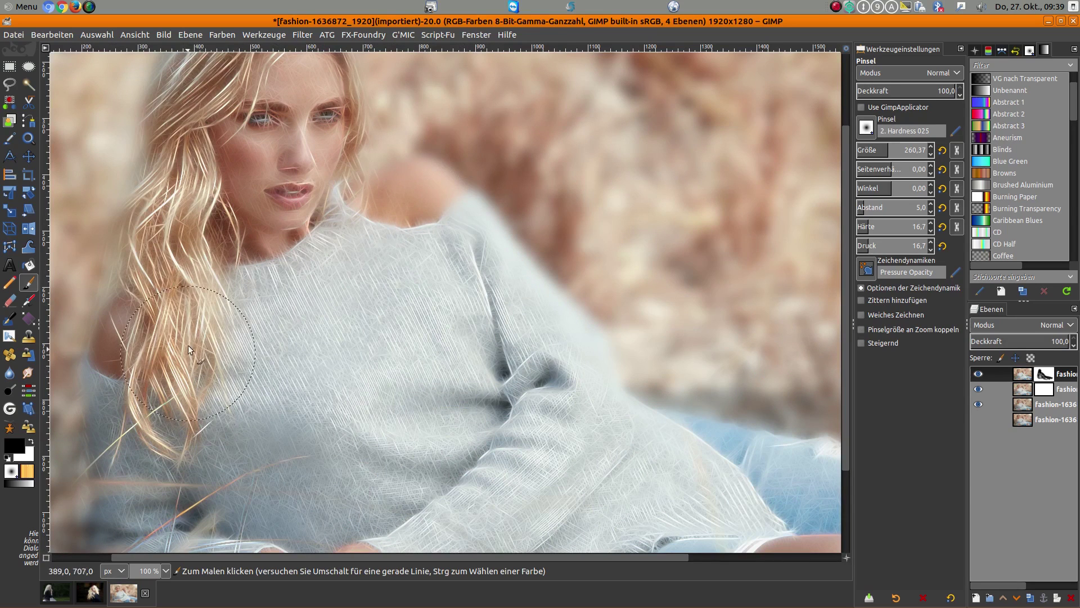
click(1045, 388)
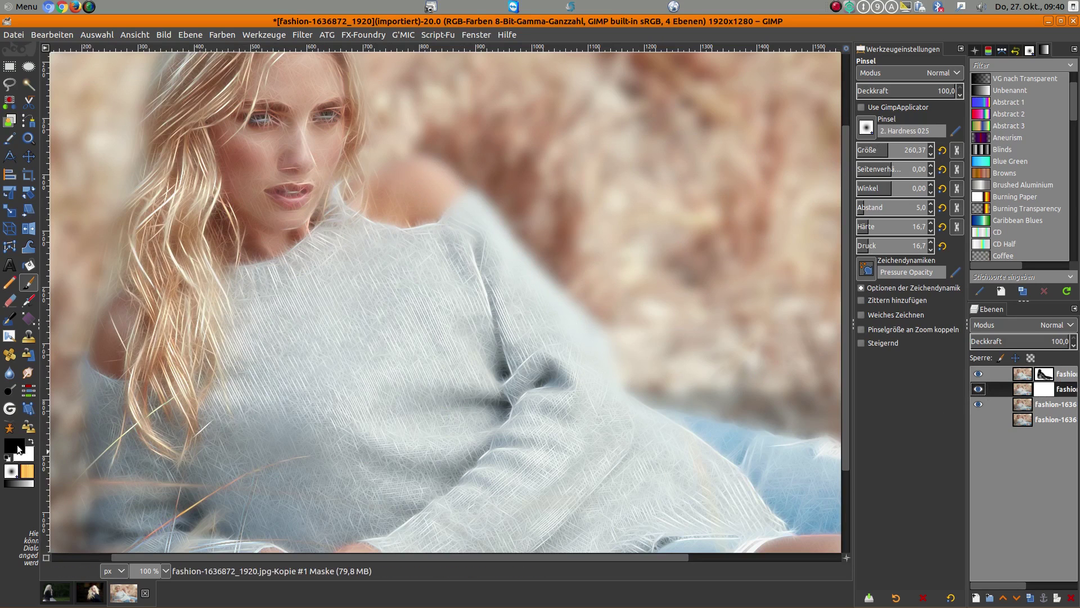
Paint the masks to soften the texture over the neck, face and upper hair.
scroll(226, 372, up, 3)
mouse_move(226, 373)
mouse_down()
mouse_move(241, 371)
mouse_move(257, 316)
mouse_move(258, 217)
mouse_move(287, 187)
mouse_move(296, 254)
mouse_move(280, 211)
mouse_move(255, 282)
mouse_move(299, 301)
mouse_move(289, 320)
mouse_move(269, 199)
mouse_move(231, 176)
mouse_move(214, 184)
mouse_move(243, 150)
mouse_move(185, 352)
mouse_move(178, 343)
mouse_move(173, 500)
mouse_move(215, 273)
mouse_move(221, 161)
mouse_move(306, 160)
mouse_move(263, 128)
mouse_move(284, 134)
mouse_move(227, 147)
mouse_move(212, 172)
mouse_move(301, 146)
mouse_up()
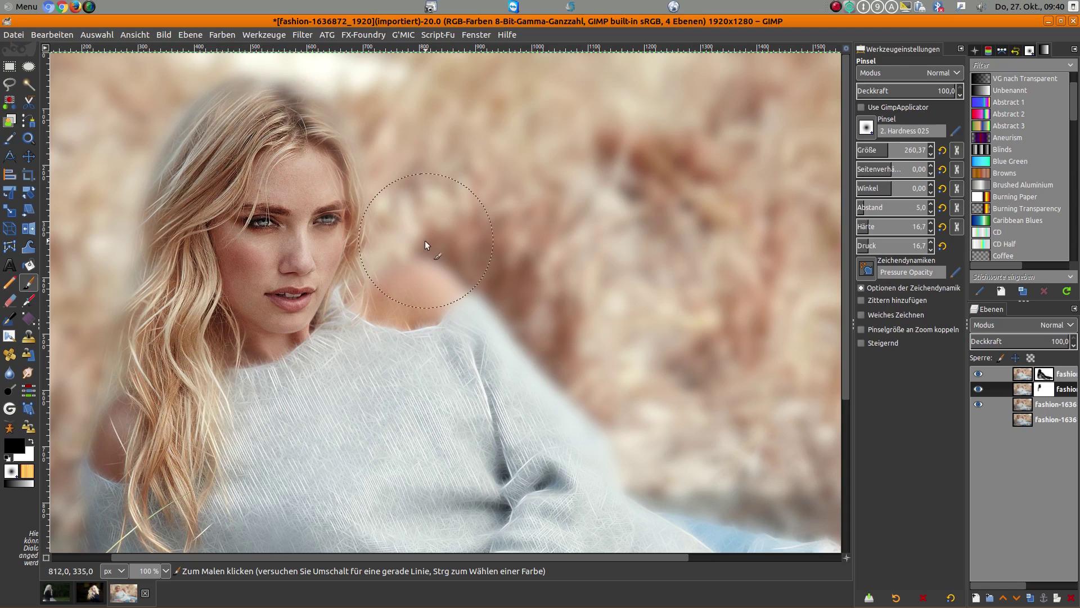
click(1044, 377)
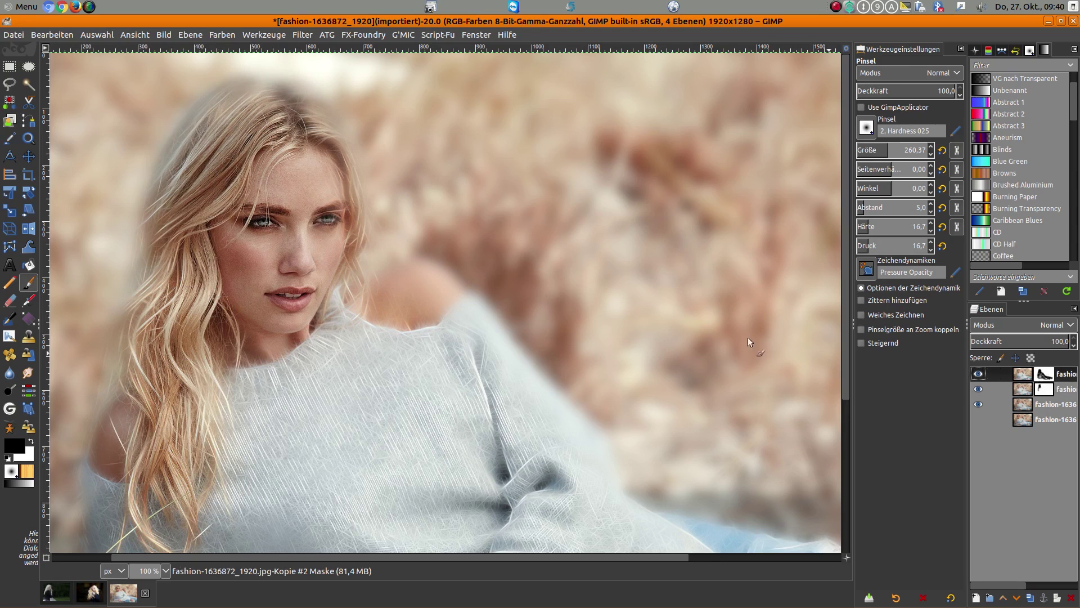
mouse_move(257, 126)
mouse_down()
mouse_move(293, 129)
mouse_move(272, 119)
mouse_move(324, 181)
mouse_move(327, 226)
mouse_move(269, 136)
mouse_move(208, 173)
mouse_move(292, 187)
mouse_up()
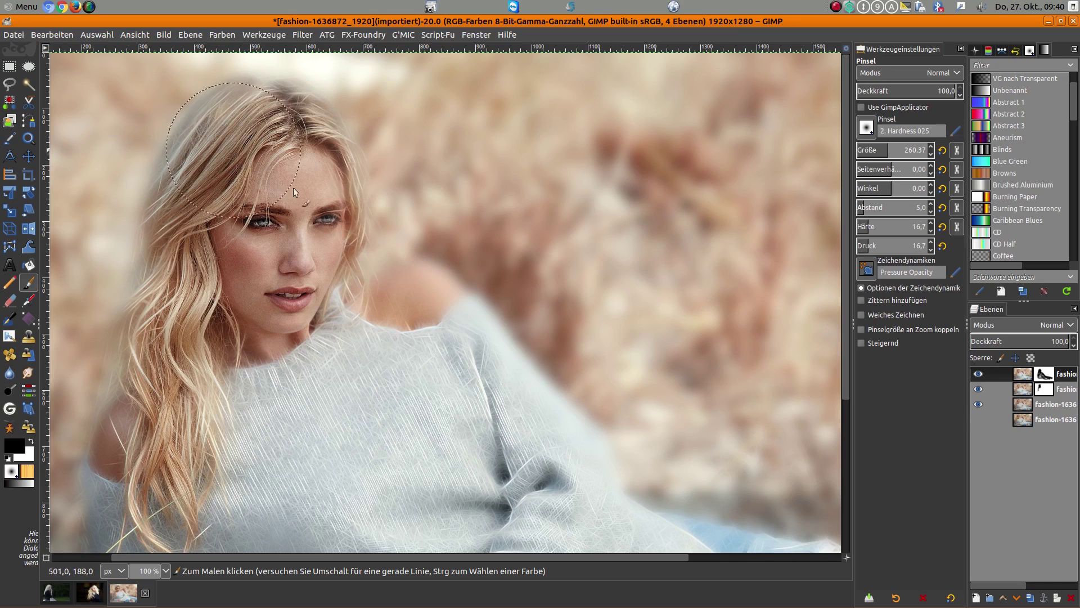
On the Rodilius layer's mask, paint out the streaks from the sweater, hands, arm and jeans.
click(1034, 392)
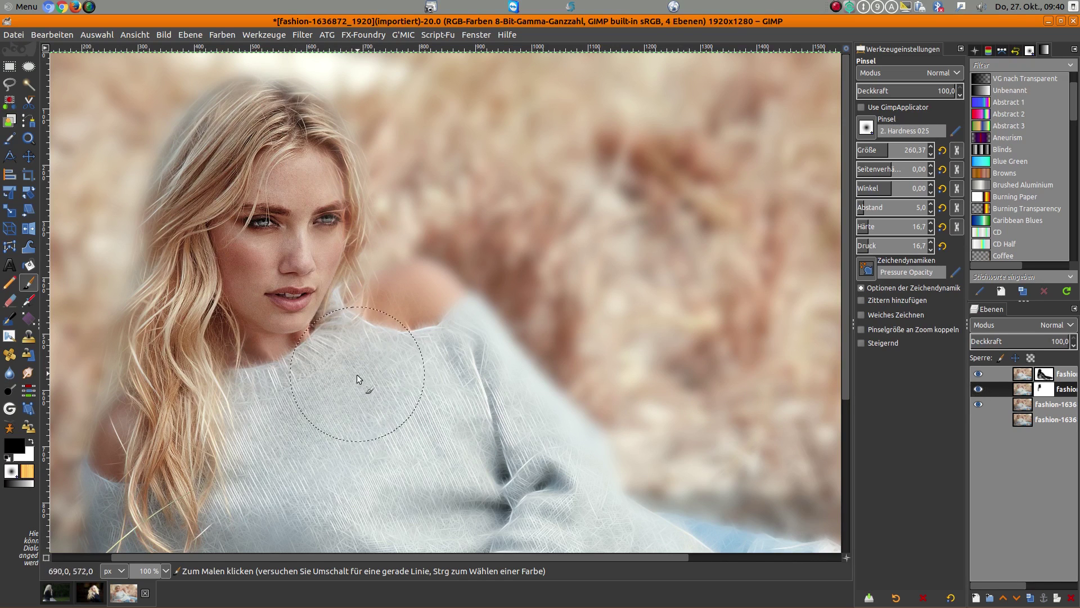
mouse_move(667, 415)
mouse_down()
mouse_move(328, 431)
mouse_move(444, 394)
mouse_move(444, 403)
mouse_move(438, 370)
mouse_move(504, 458)
mouse_move(322, 483)
mouse_move(249, 474)
mouse_up()
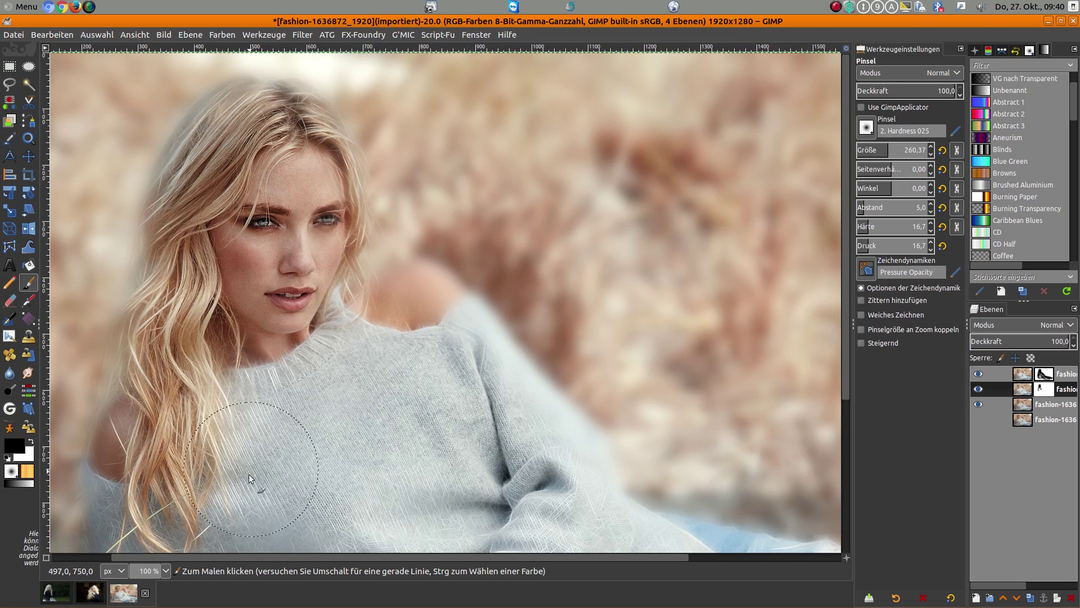
scroll(261, 450, down, 5)
mouse_move(214, 271)
mouse_down()
mouse_move(171, 333)
mouse_move(144, 261)
mouse_move(130, 315)
mouse_move(215, 290)
mouse_move(225, 355)
mouse_move(186, 428)
mouse_move(191, 446)
mouse_move(170, 428)
mouse_move(164, 369)
mouse_move(359, 343)
mouse_move(352, 390)
mouse_move(455, 279)
mouse_move(388, 306)
mouse_move(469, 260)
mouse_move(383, 360)
mouse_up()
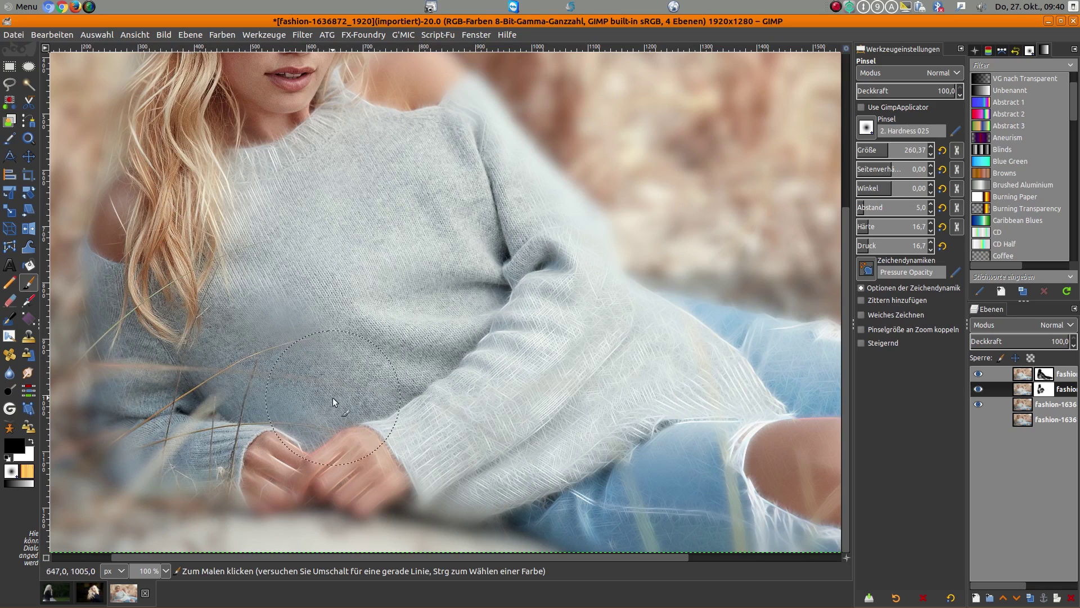
mouse_move(319, 406)
mouse_down()
mouse_move(278, 435)
mouse_move(383, 444)
mouse_up()
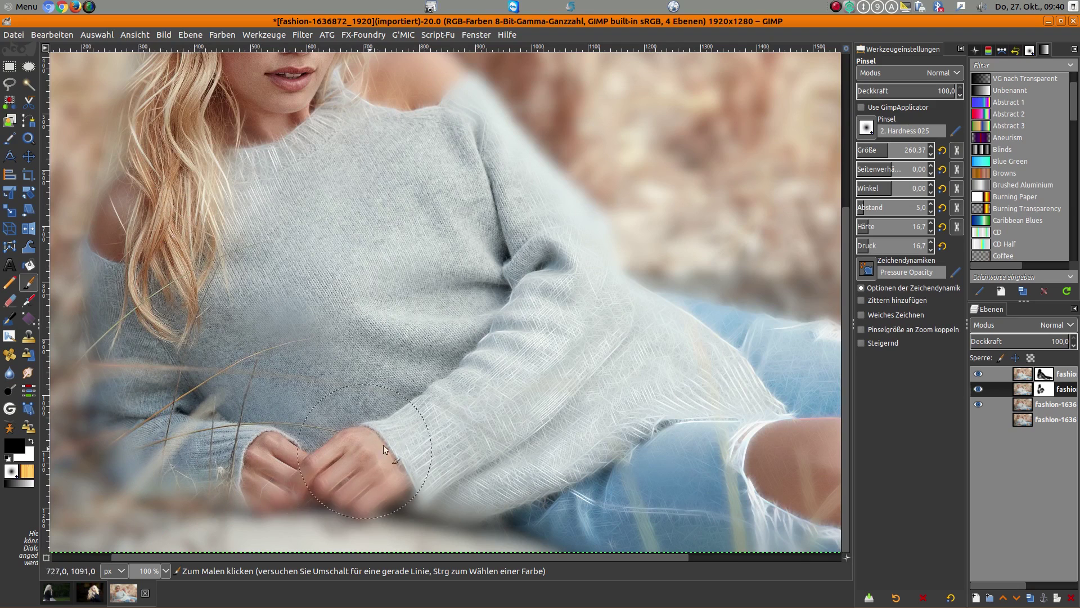
mouse_move(488, 195)
mouse_down()
mouse_move(491, 313)
mouse_move(542, 281)
mouse_move(498, 389)
mouse_move(573, 343)
mouse_move(458, 435)
mouse_move(546, 415)
mouse_move(597, 456)
mouse_move(540, 477)
mouse_move(700, 496)
mouse_move(745, 397)
mouse_move(714, 409)
mouse_move(667, 360)
mouse_move(812, 398)
mouse_move(637, 343)
mouse_move(668, 361)
mouse_move(602, 329)
mouse_move(833, 394)
mouse_move(698, 338)
mouse_up()
drag(599, 555, 779, 565)
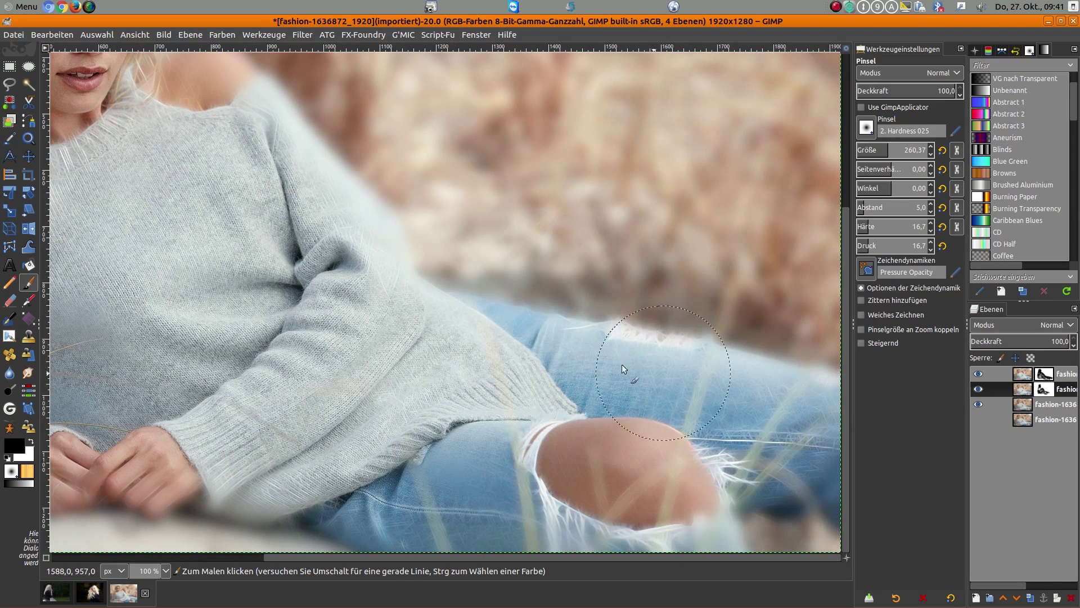
mouse_move(559, 368)
mouse_down()
mouse_move(786, 429)
mouse_move(759, 429)
mouse_move(786, 451)
mouse_move(509, 444)
mouse_up()
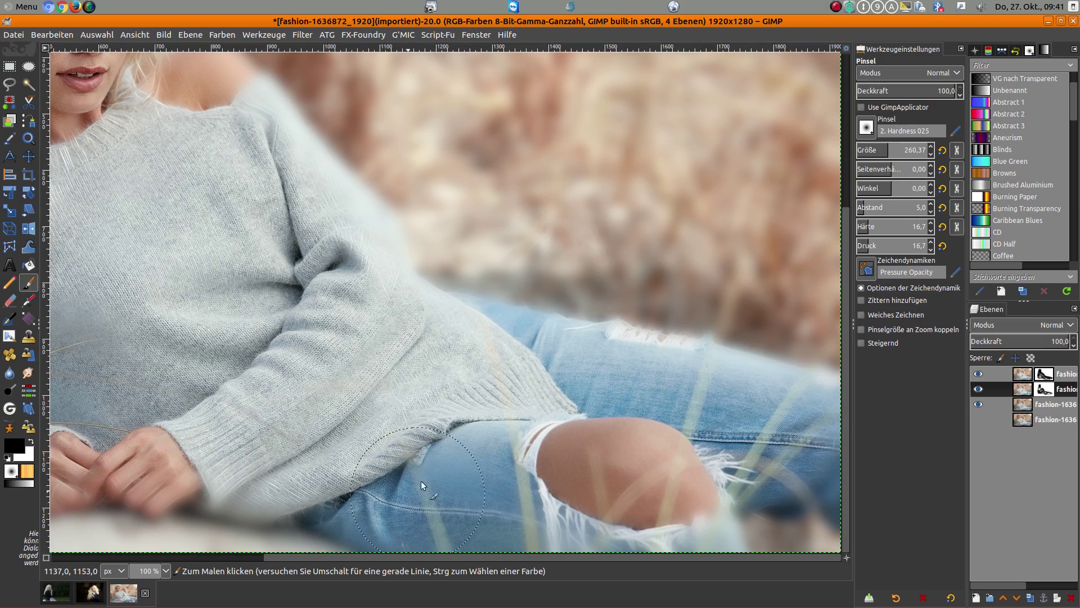
drag(518, 555, 339, 535)
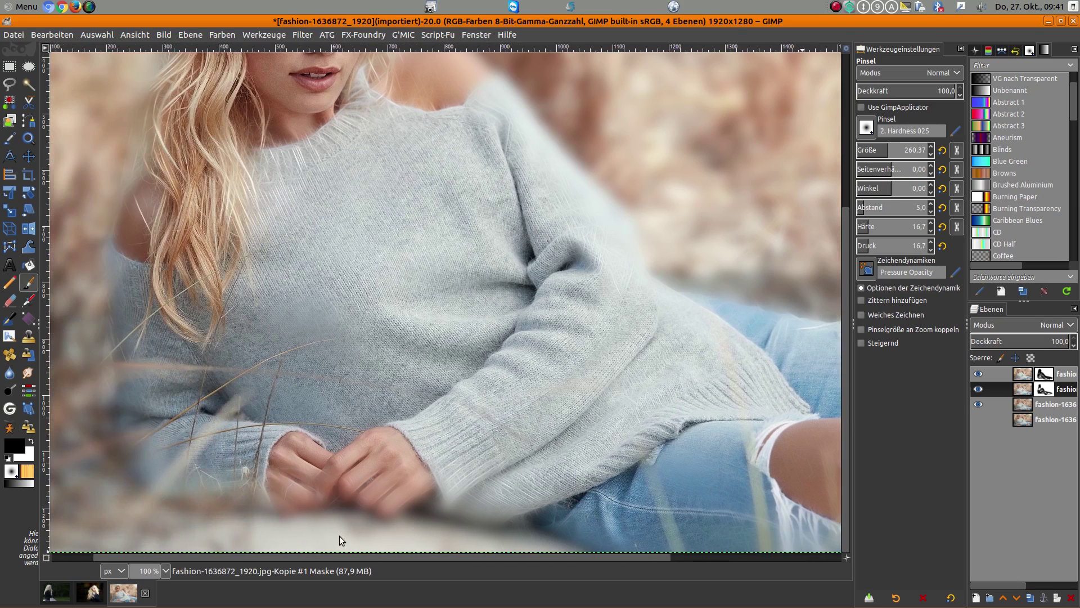
Shrink the brush to about 103 pixels and zoom in on the face.
click(904, 152)
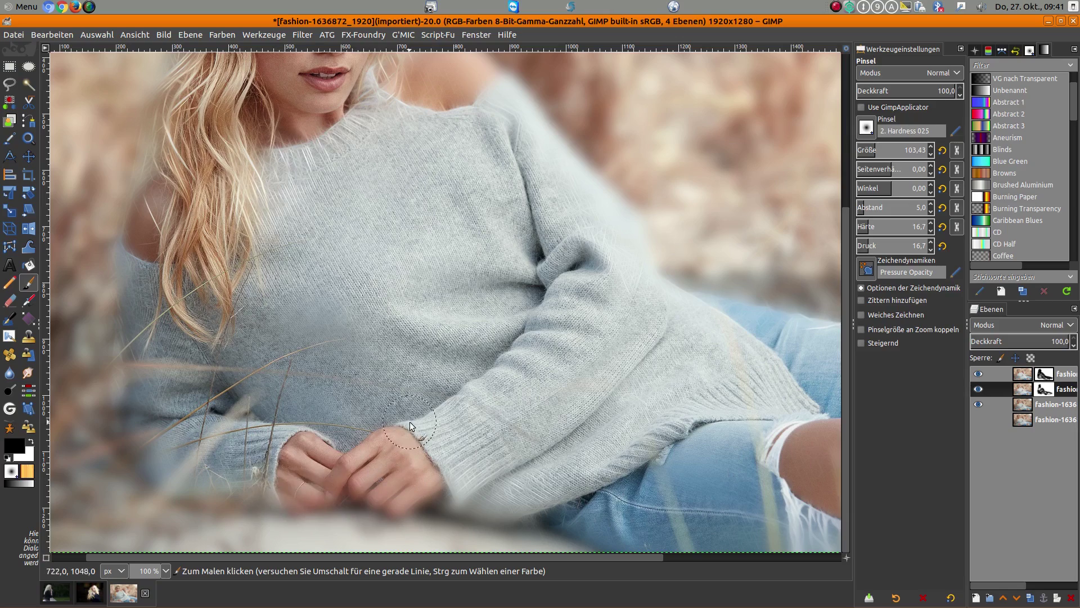
ctrl+scroll(410, 421, up, 3)
scroll(369, 350, down, 5)
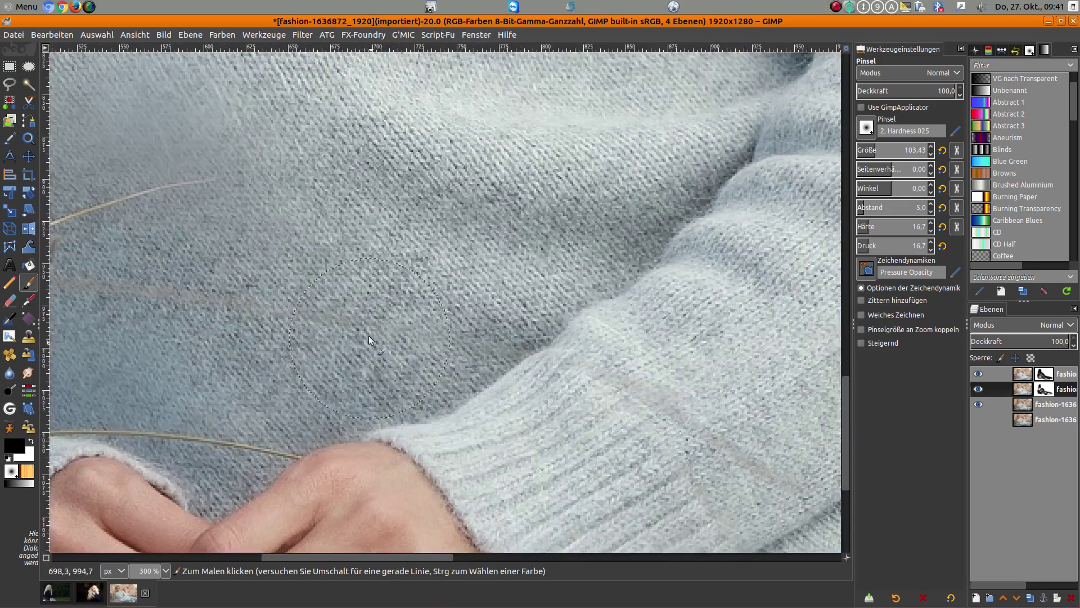
ctrl+scroll(191, 212, down, 1)
ctrl+scroll(236, 230, down, 1)
ctrl+scroll(264, 242, down, 1)
ctrl+scroll(278, 252, down, 1)
ctrl+scroll(278, 251, up, 1)
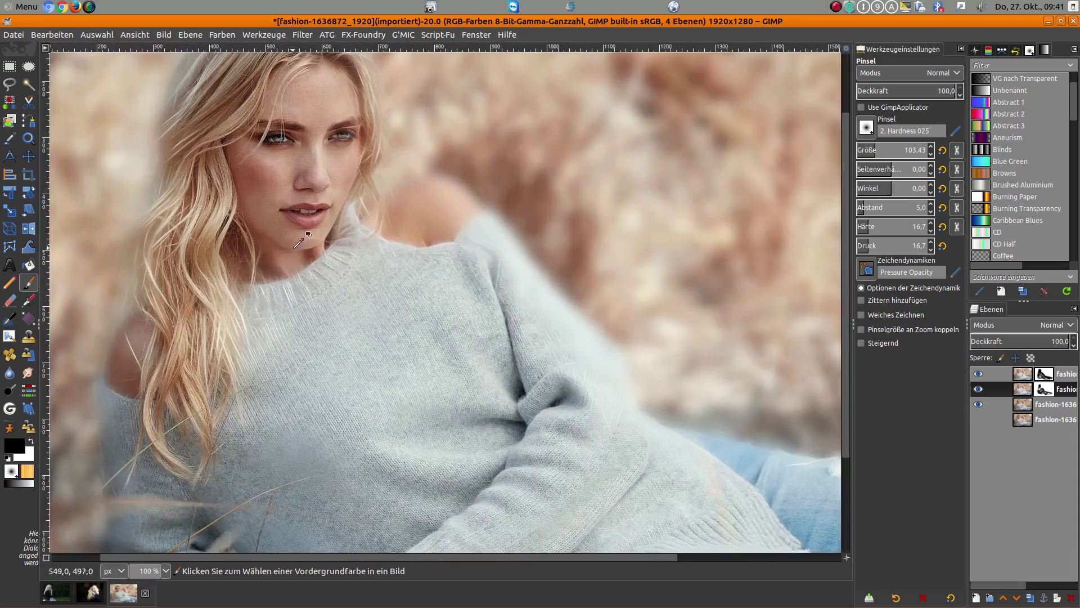
ctrl+scroll(315, 230, up, 1)
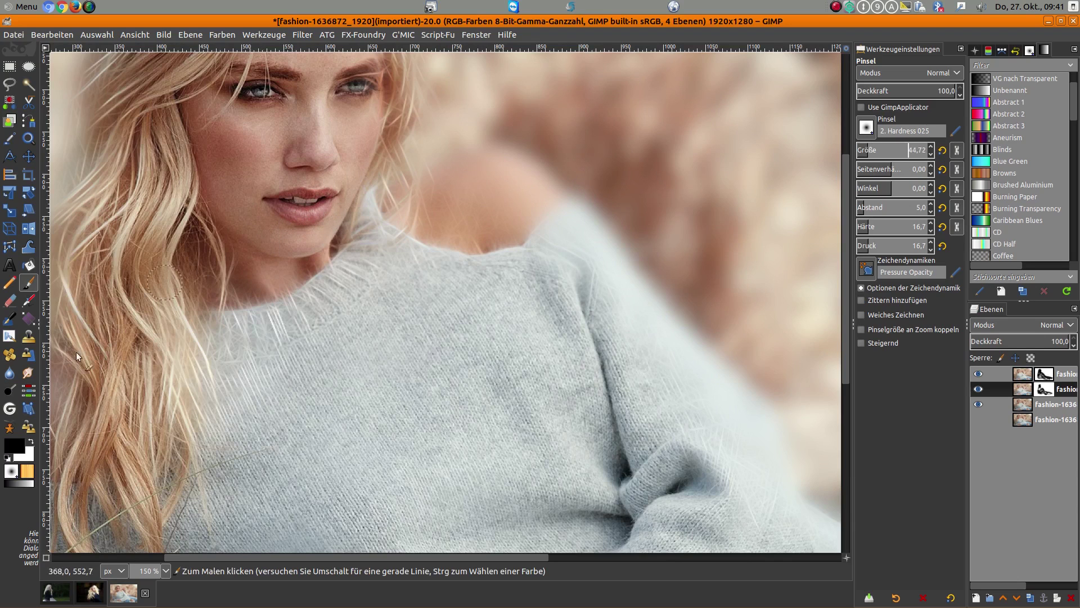
Touch up the mask around the lips and chin, alternating white and black paint.
click(32, 441)
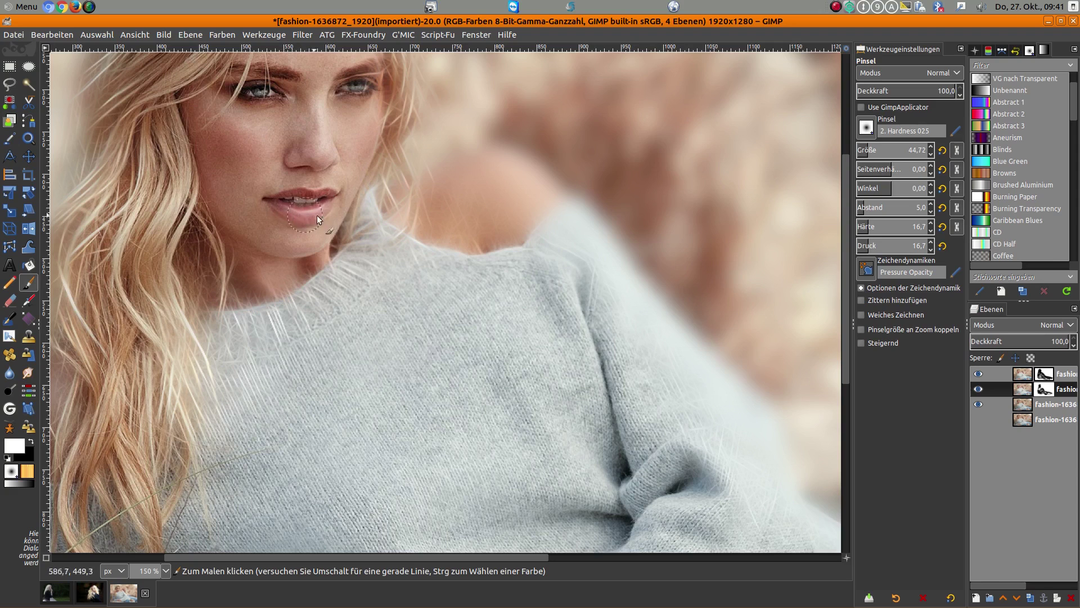
scroll(316, 214, down, 2)
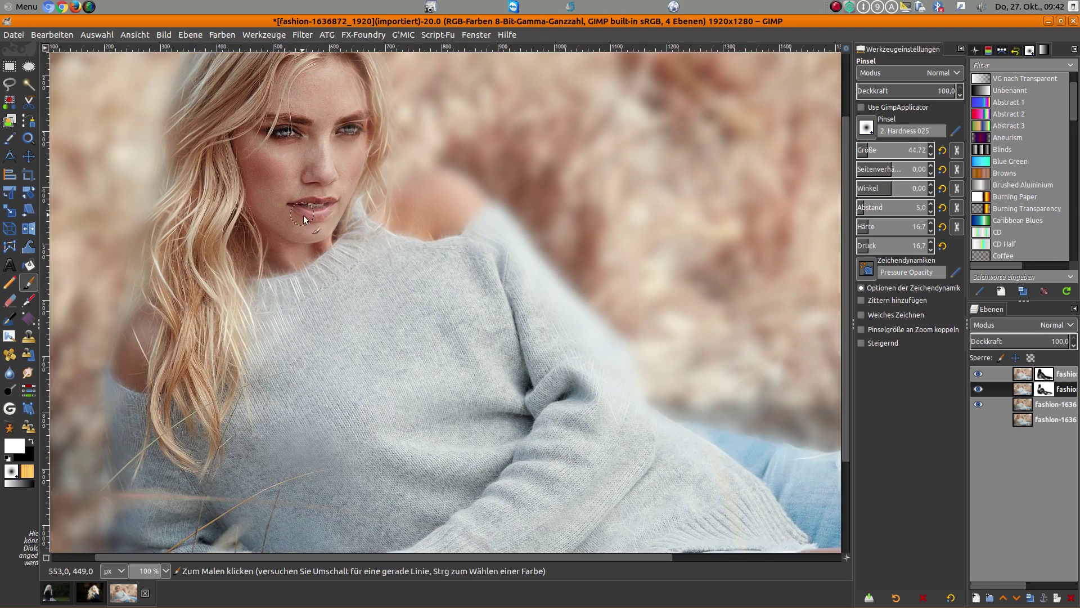
click(31, 441)
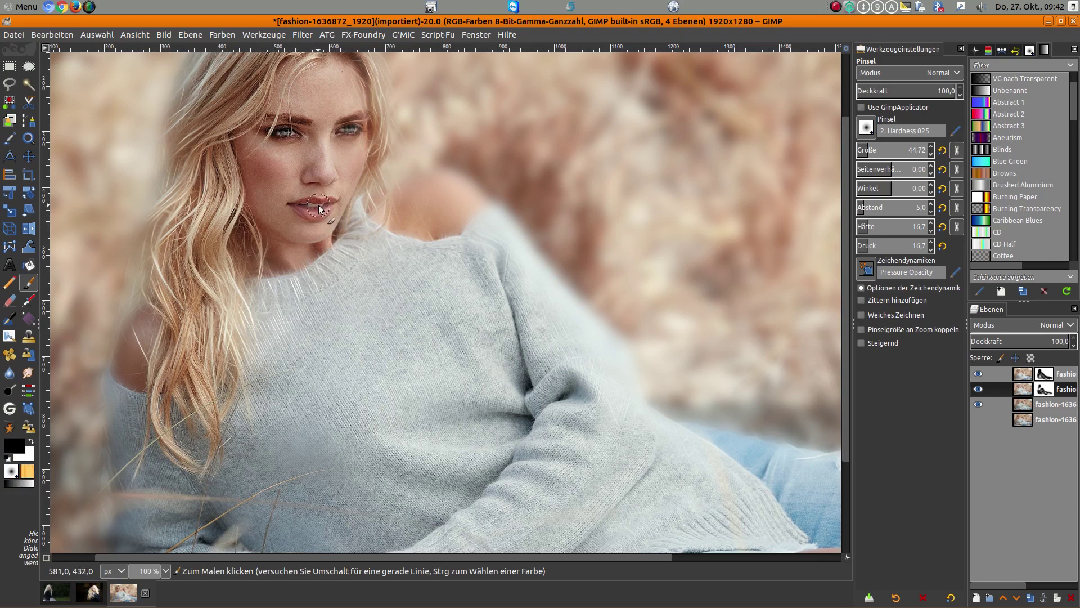
click(30, 439)
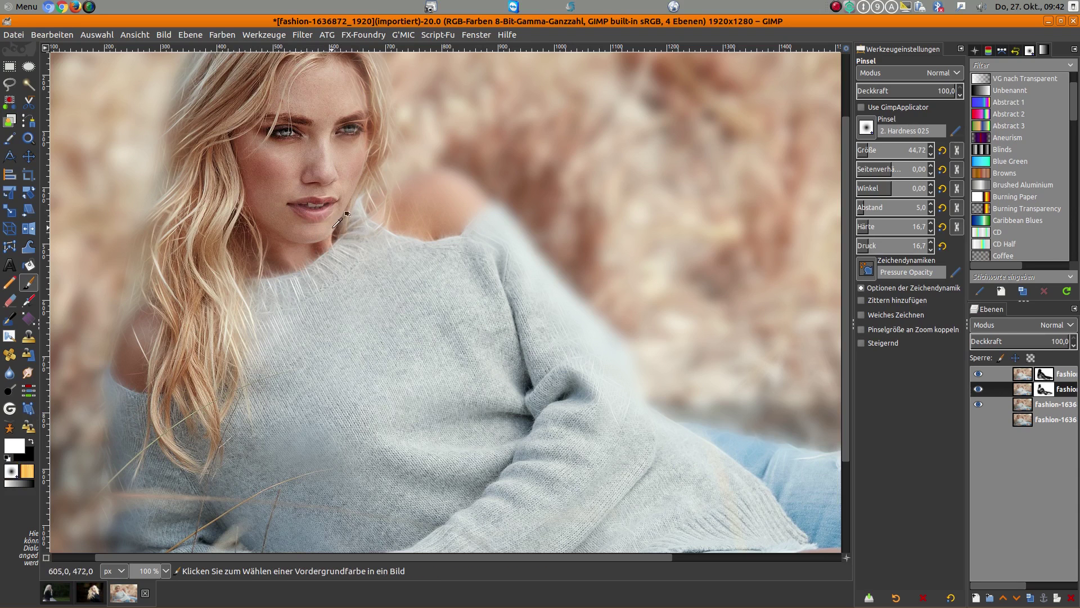
key(minus)
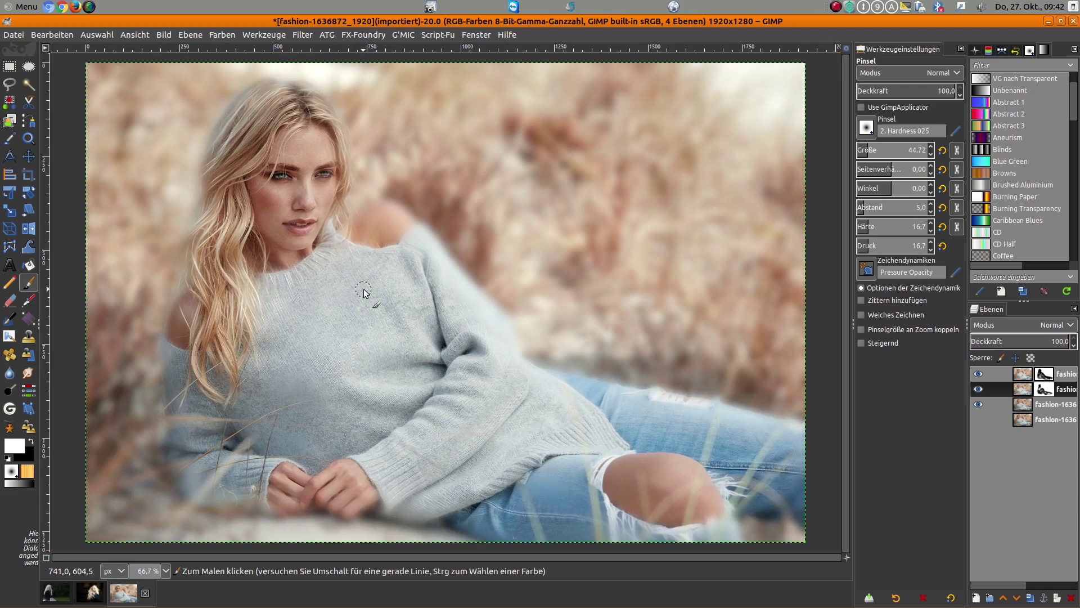
key(plus)
key(plus)
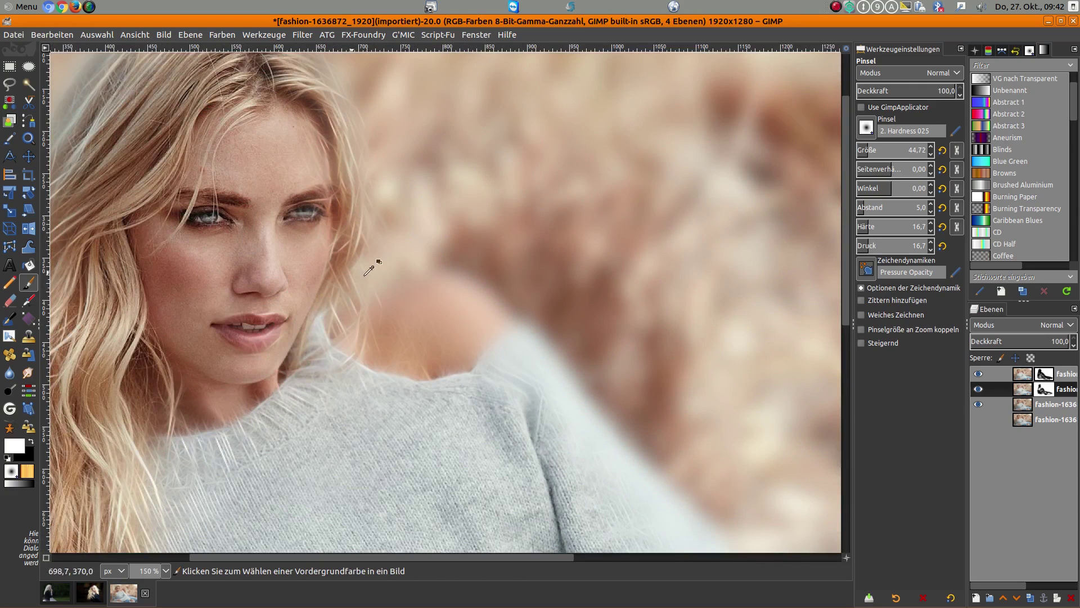
ctrl+scroll(419, 298, down, 1)
ctrl+scroll(425, 301, down, 1)
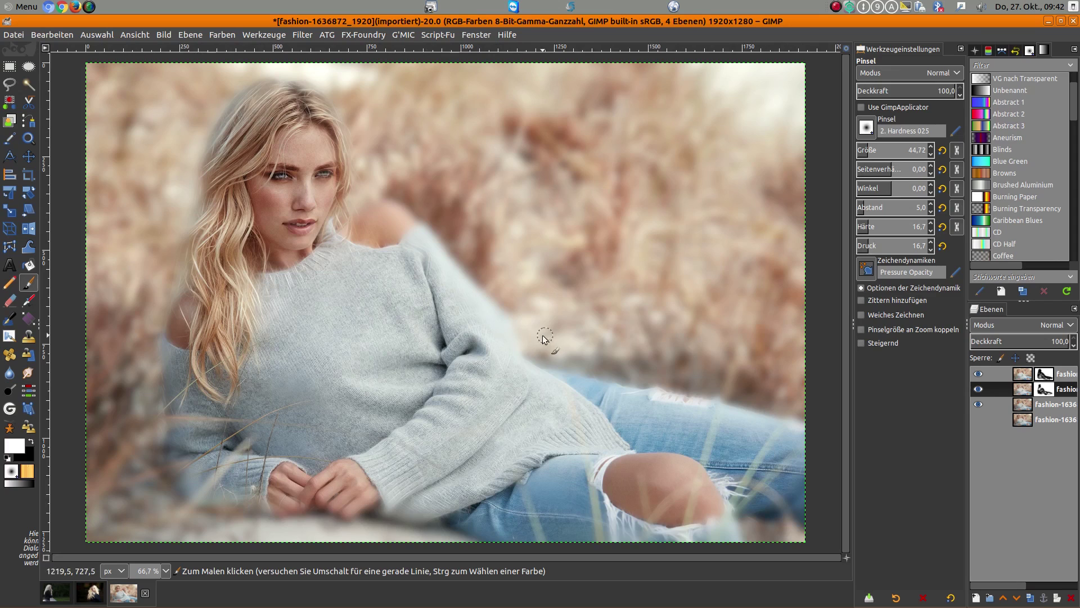
ctrl+scroll(543, 338, down, 1)
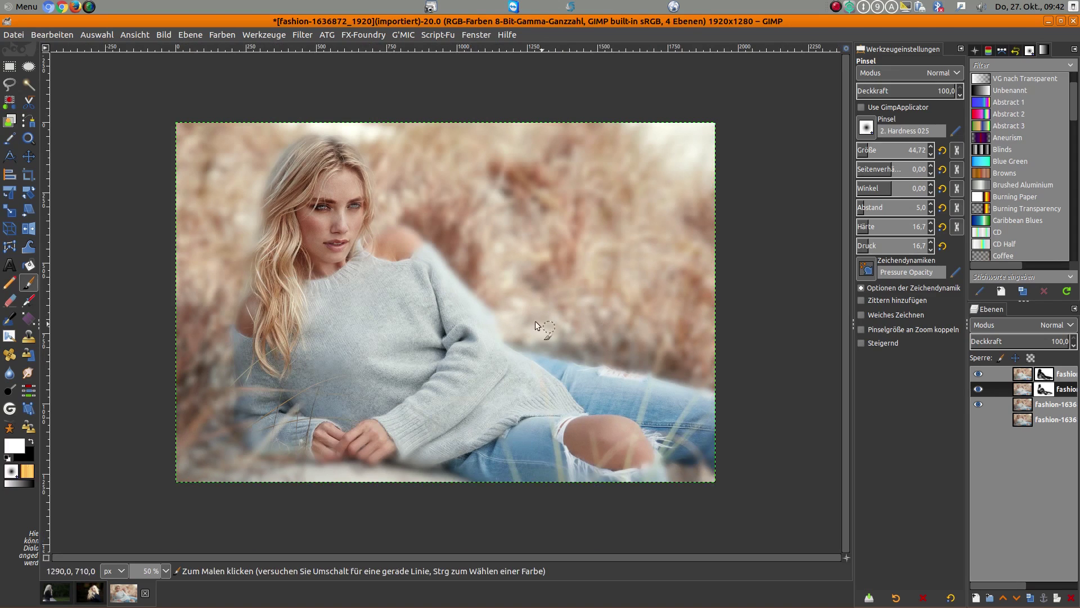
Create a 'Sichtbar' layer from the visible image, raise it to the top, and duplicate it as Sichtbar-Kopie.
right_click(994, 469)
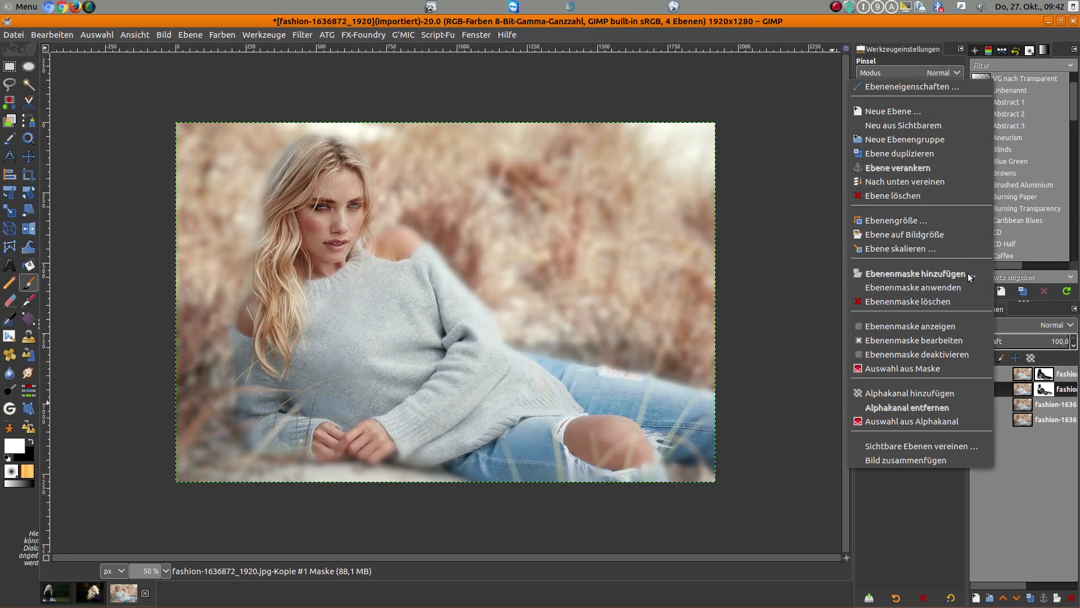
click(927, 125)
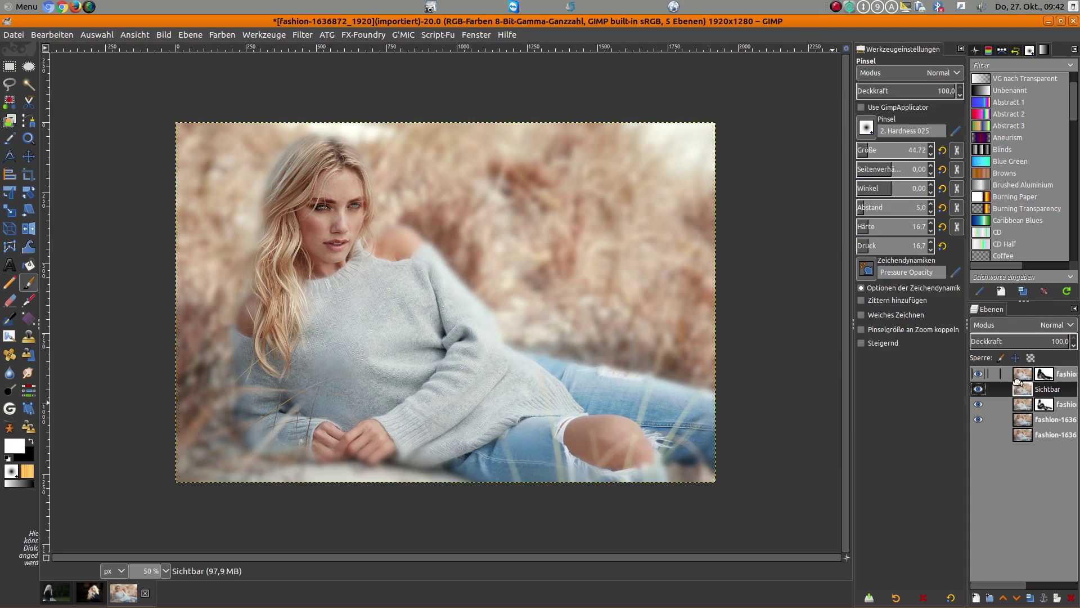
drag(1019, 382, 1018, 376)
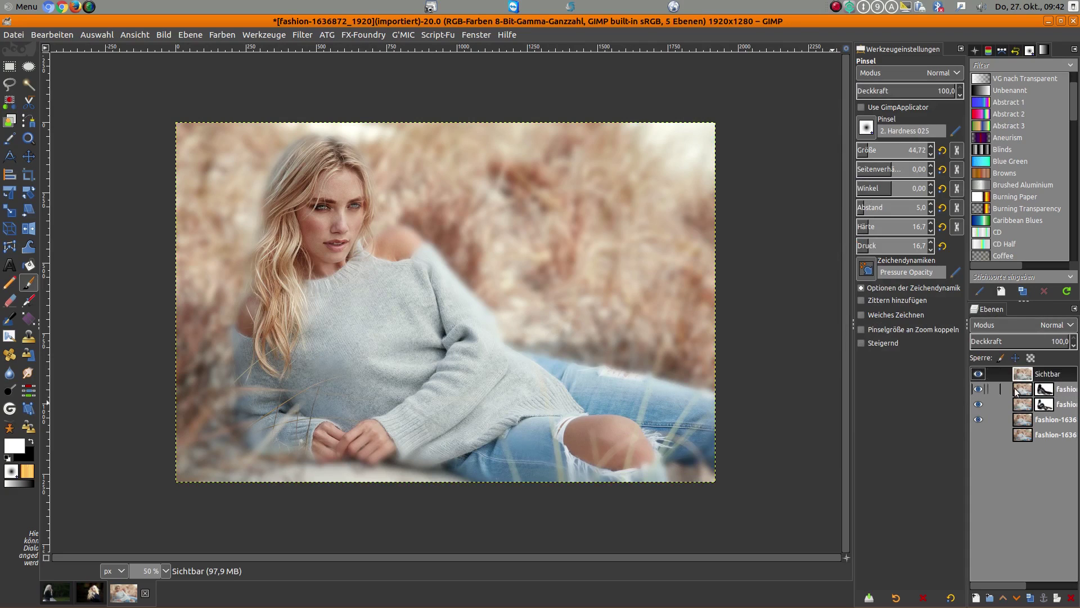
click(1032, 599)
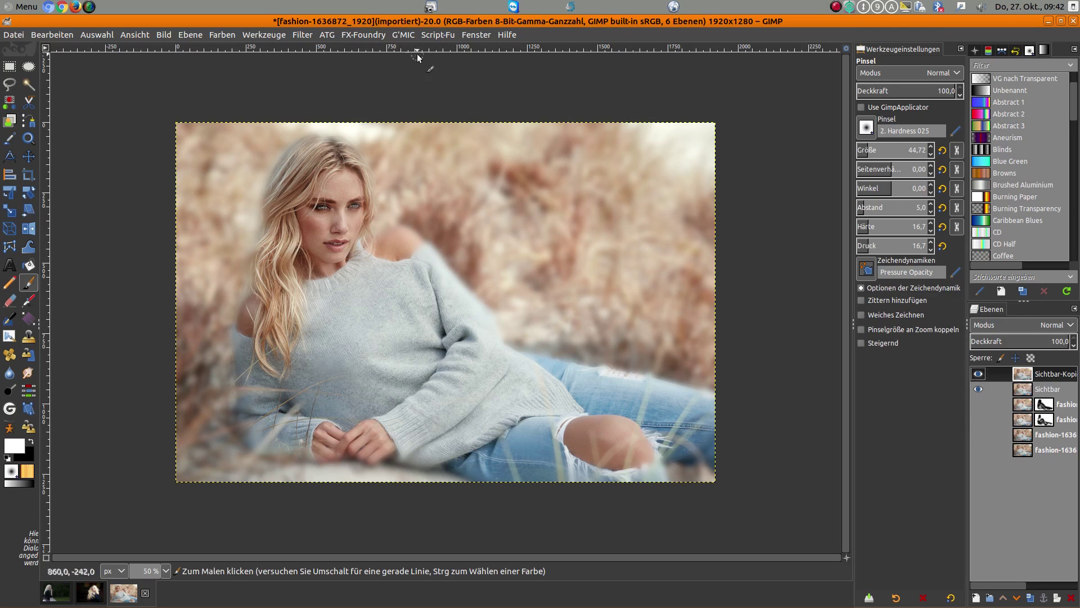
Apply G'MIC Freaky B&W to Sichtbar-Kopie, nudging gamma and contrast and setting oddness 25.81.
click(407, 36)
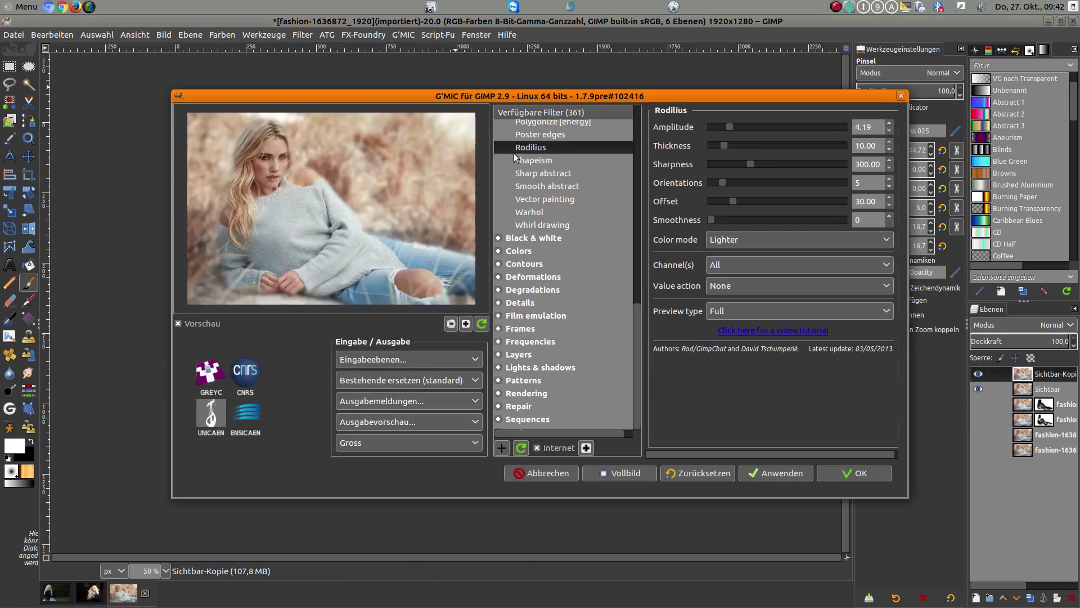
click(508, 238)
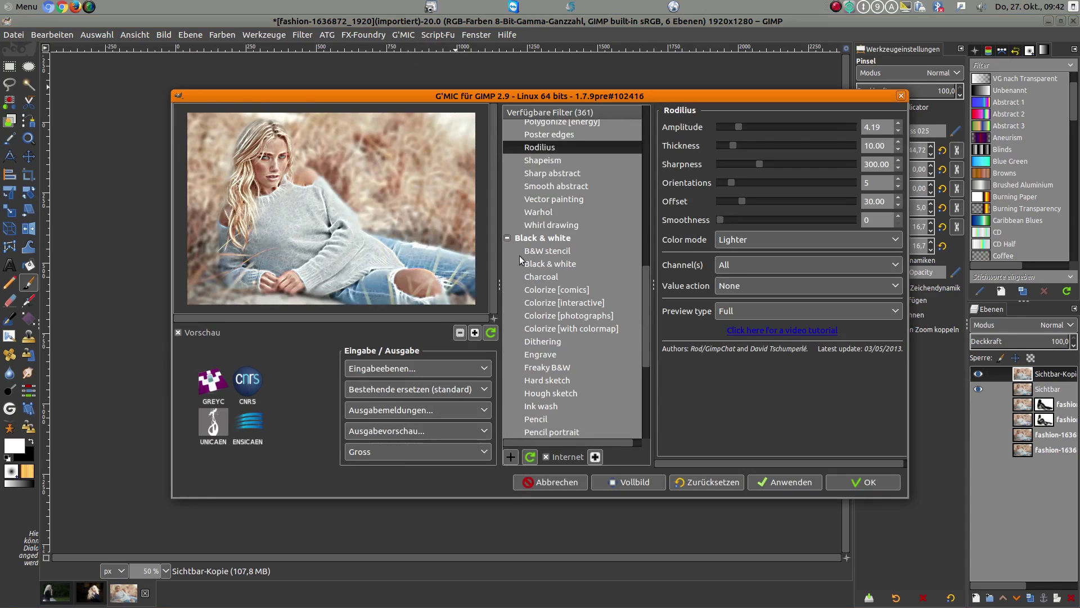
click(548, 368)
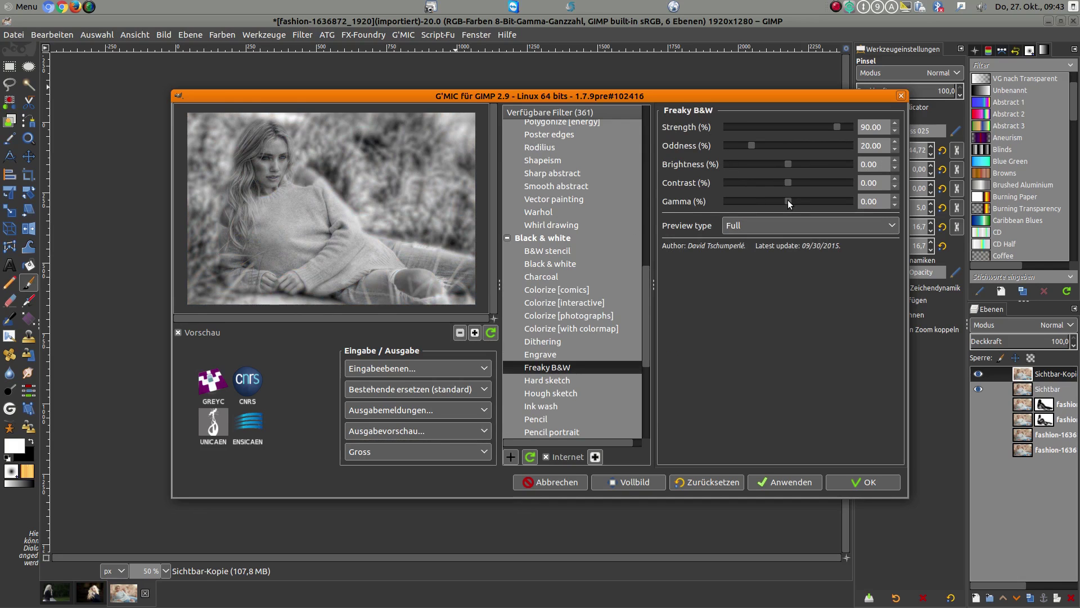
mouse_move(789, 200)
mouse_down()
mouse_move(771, 201)
mouse_move(799, 200)
mouse_up()
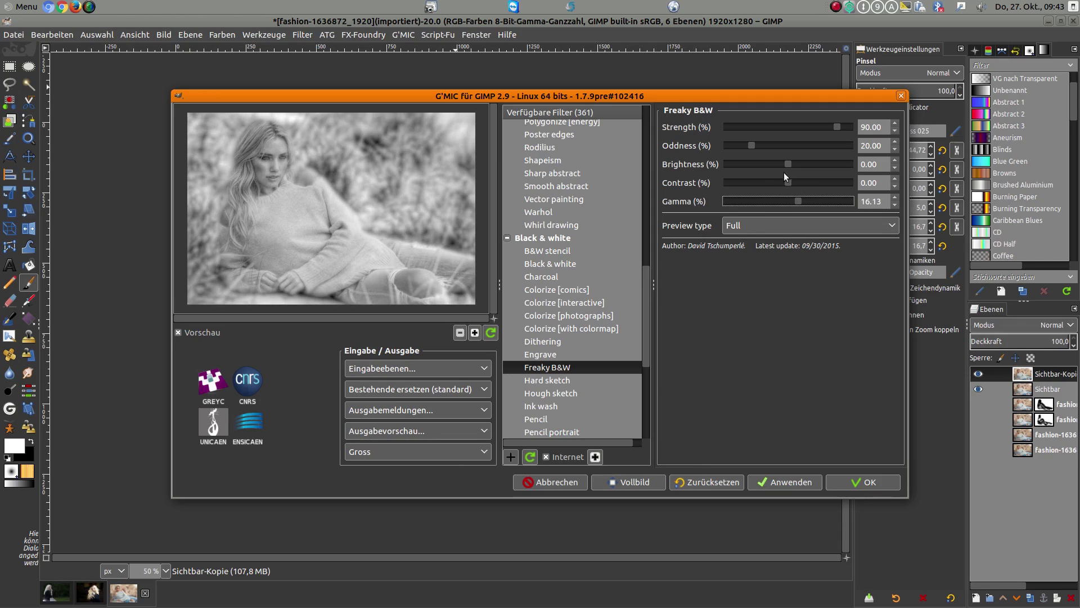
drag(788, 182, 786, 182)
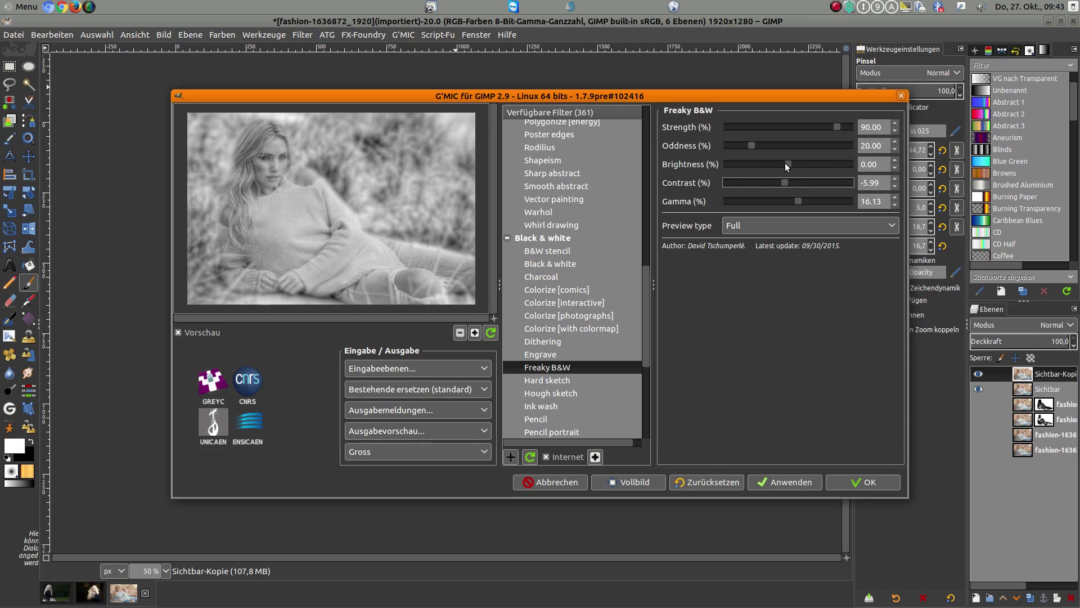
drag(751, 145, 754, 145)
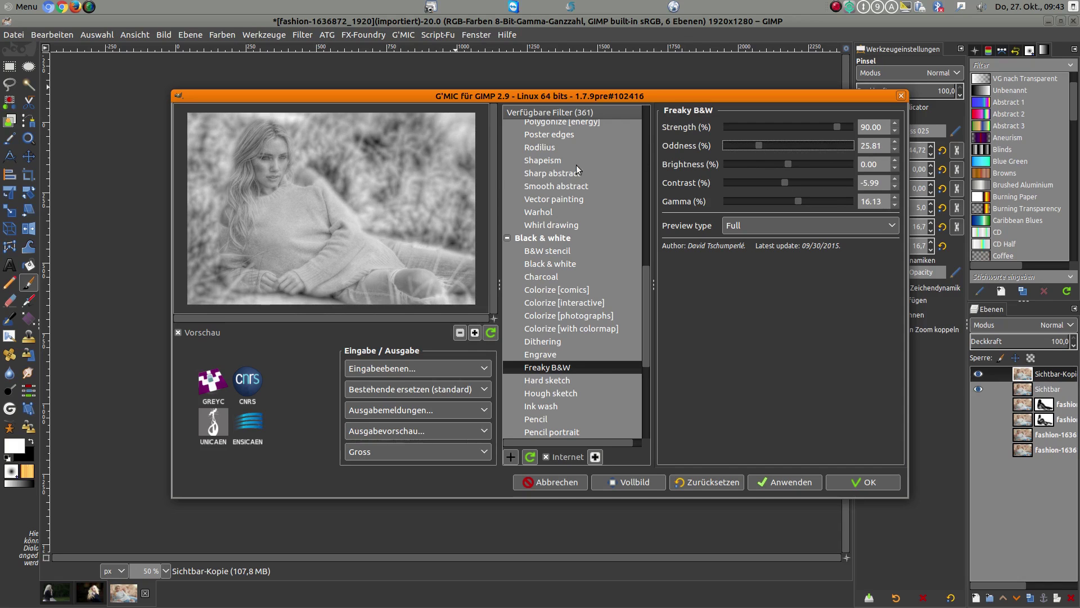
click(853, 481)
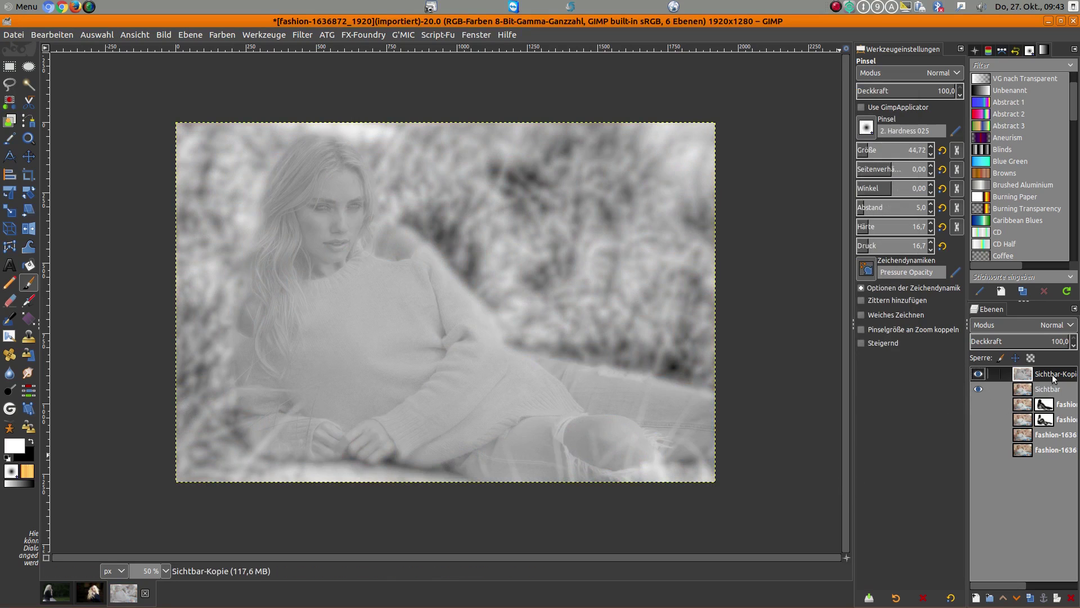
Fade the Freaky B&W layer to 23 opacity, compare with the original, then switch to the blond portrait.
drag(1074, 348, 1074, 348)
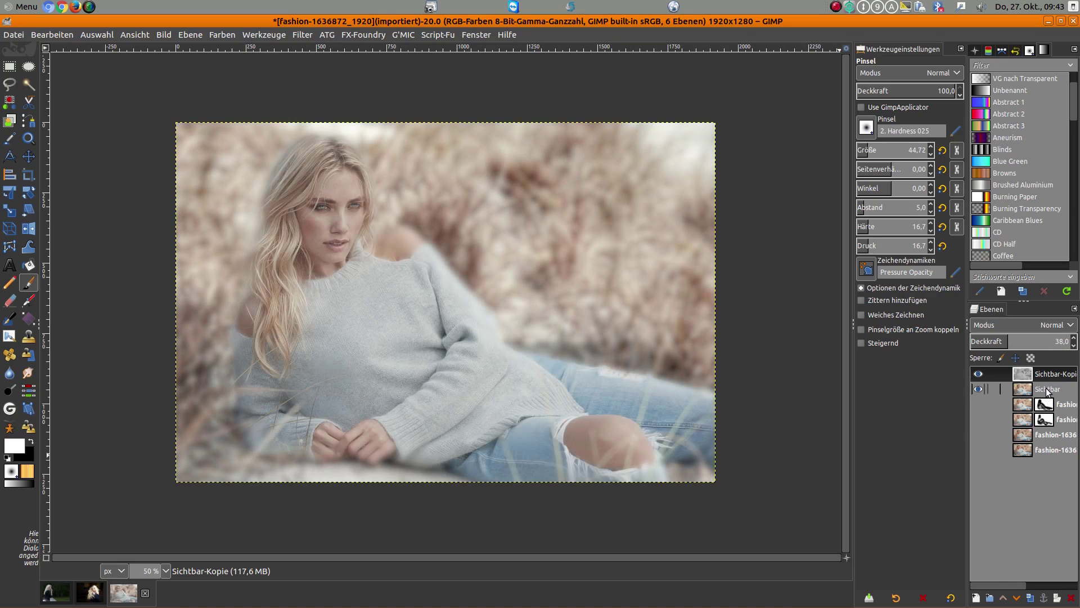
click(979, 450)
click(979, 374)
click(979, 389)
click(979, 374)
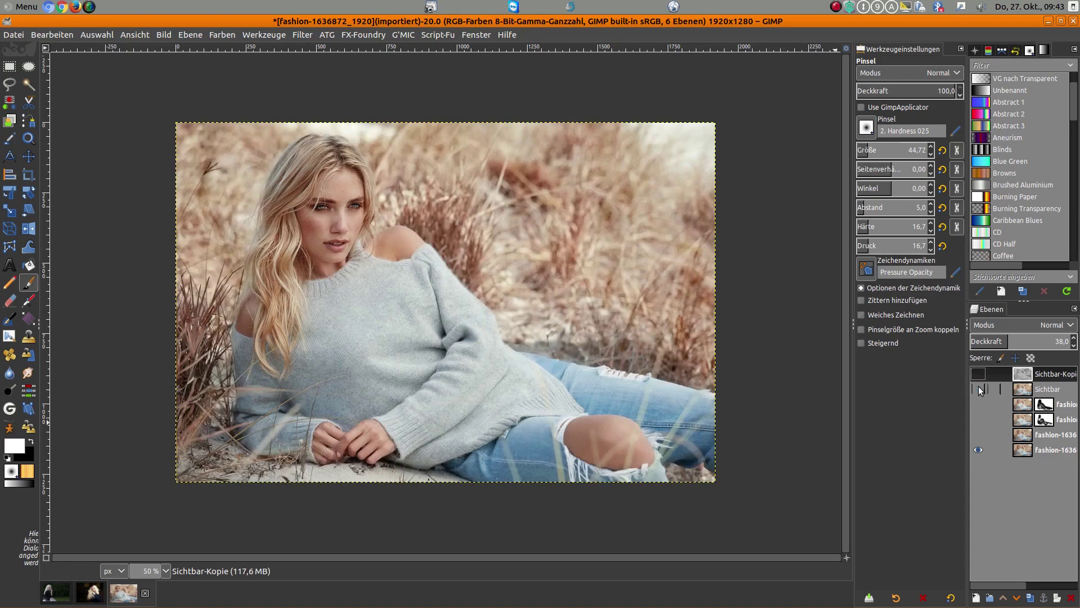
click(978, 389)
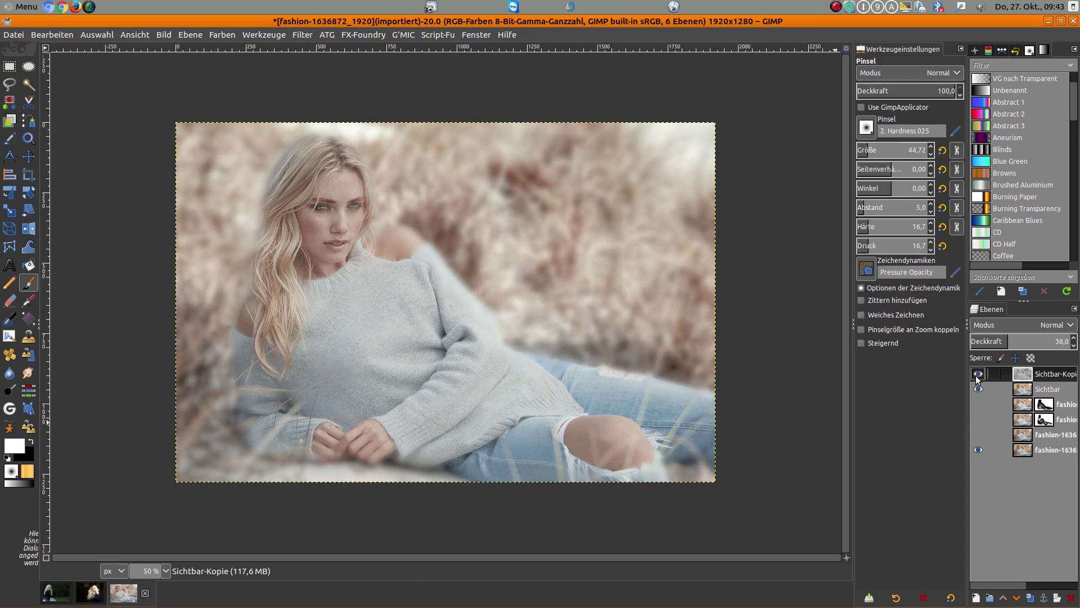
click(1075, 349)
click(1075, 348)
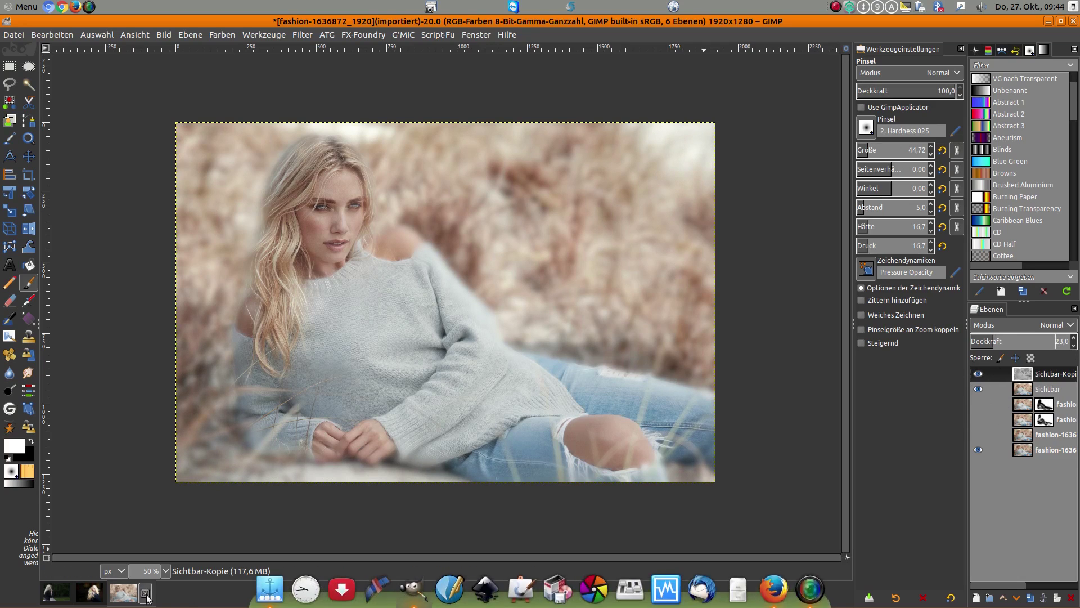
click(90, 594)
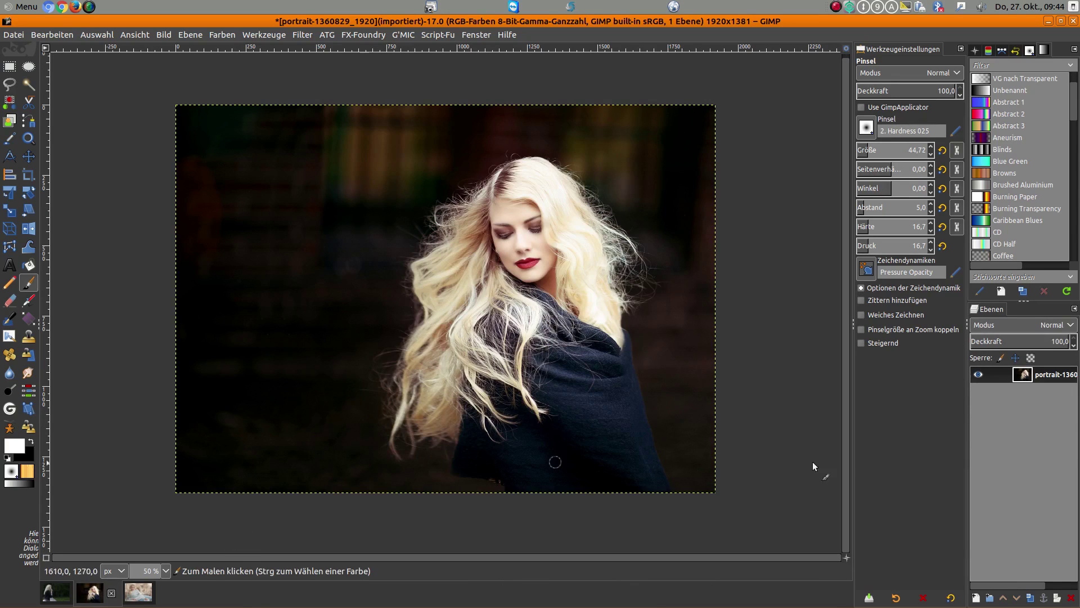
Duplicate the portrait layer, hide the lower copies and Gaussian-blur the top one.
click(1031, 597)
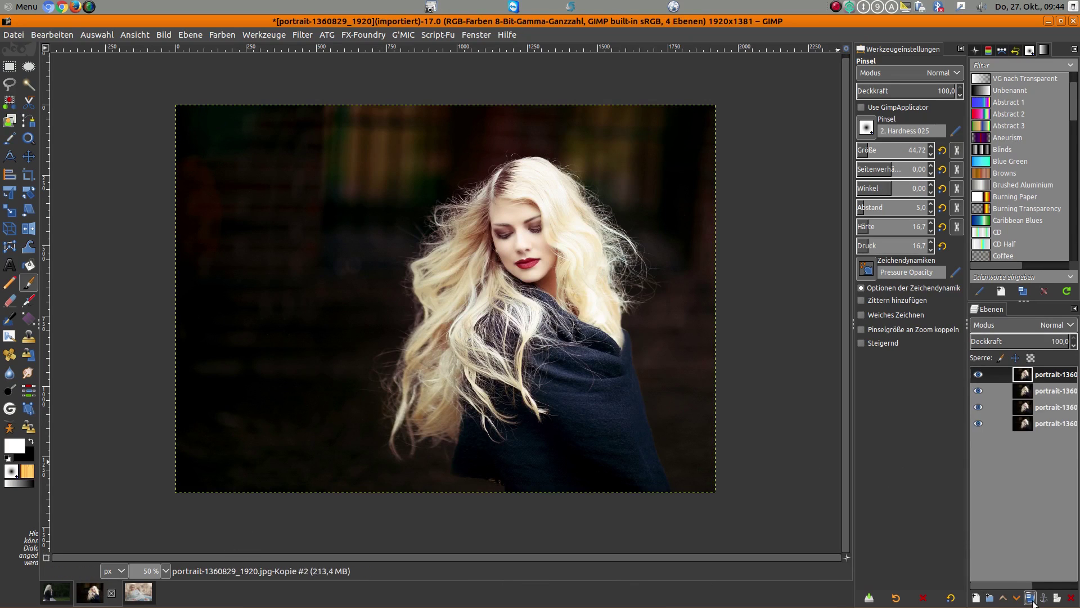
shift+click(979, 374)
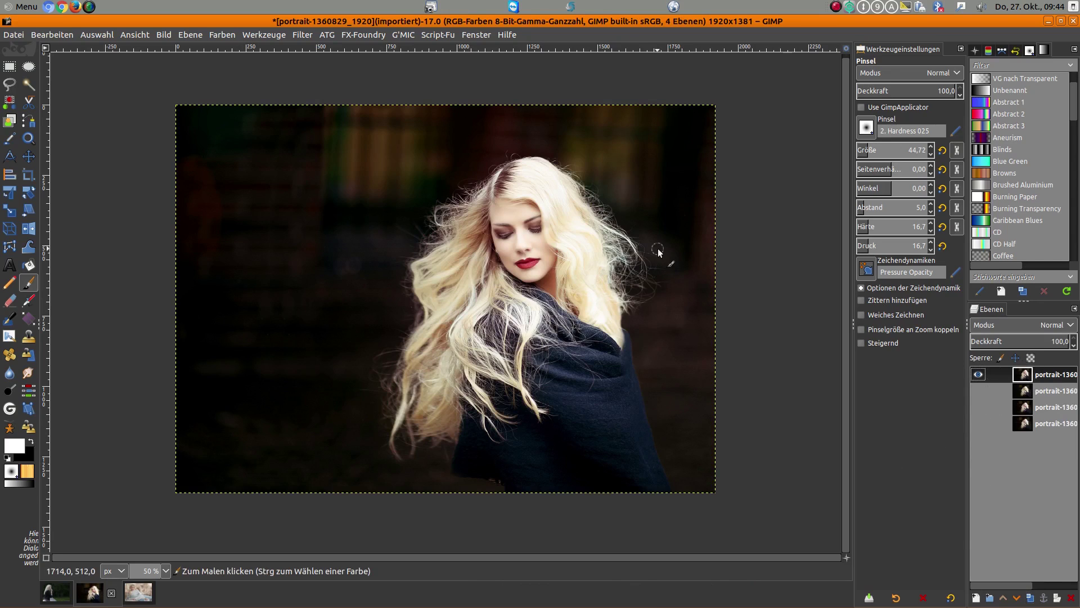
click(302, 33)
mouse_move(355, 116)
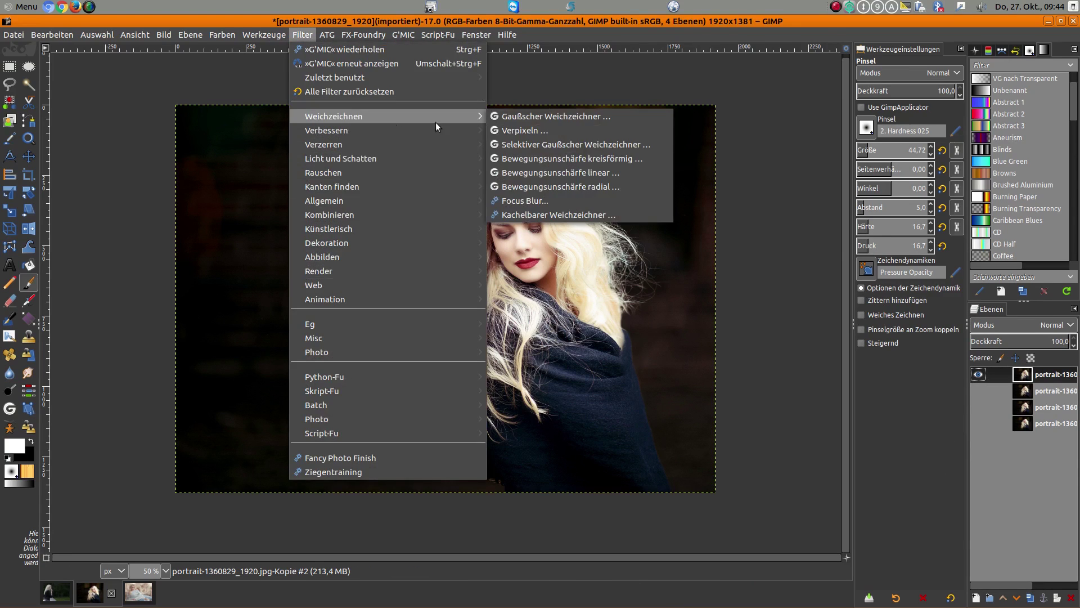
click(548, 117)
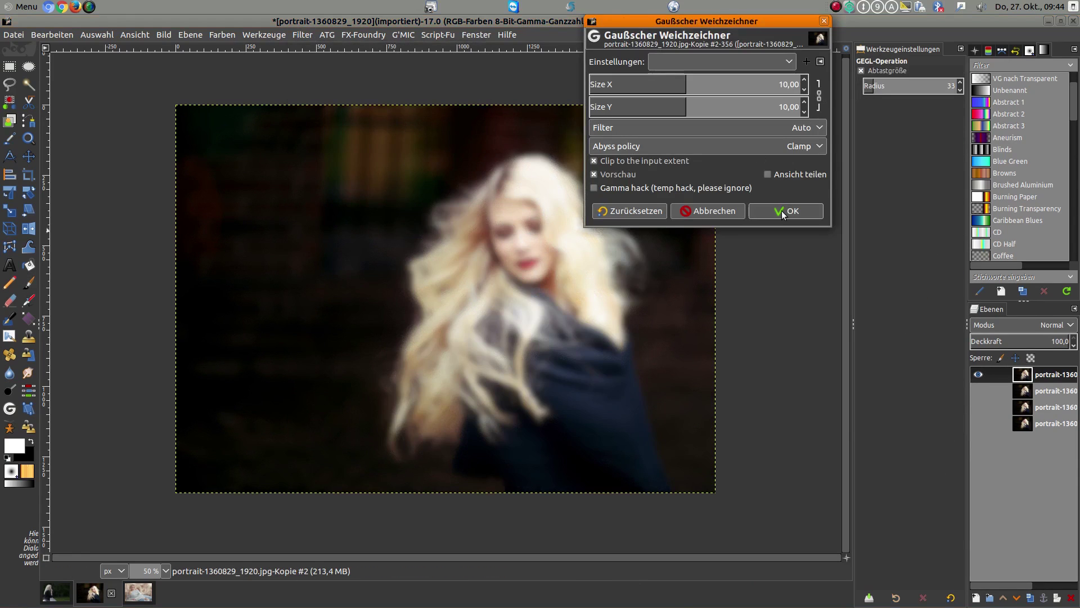
click(781, 211)
Raise the top layer's exposure to 0.200 and make the second portrait layer visible.
click(164, 34)
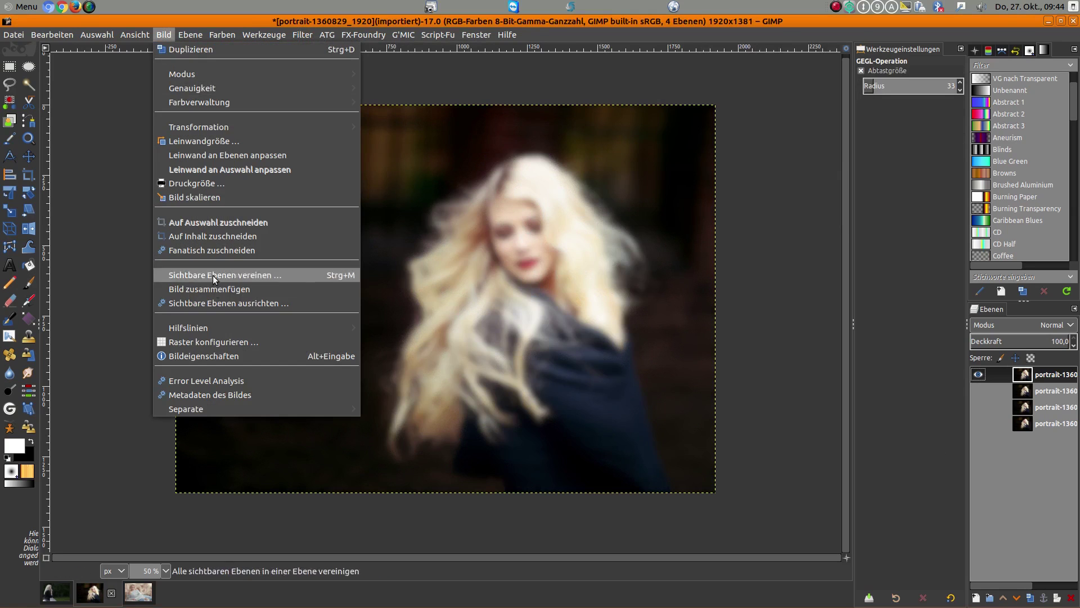
mouse_move(221, 35)
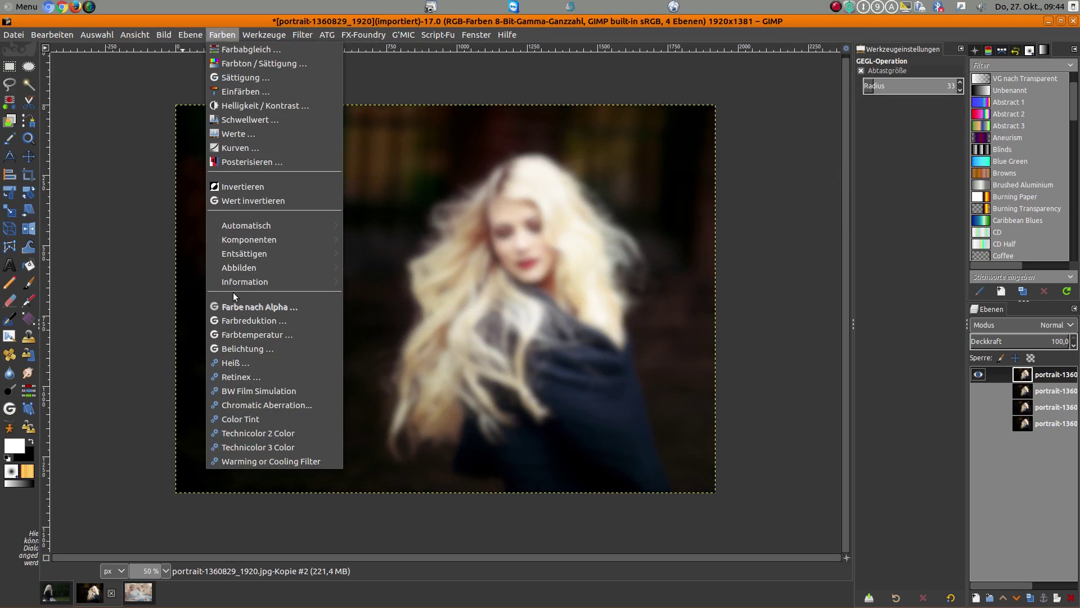
click(251, 349)
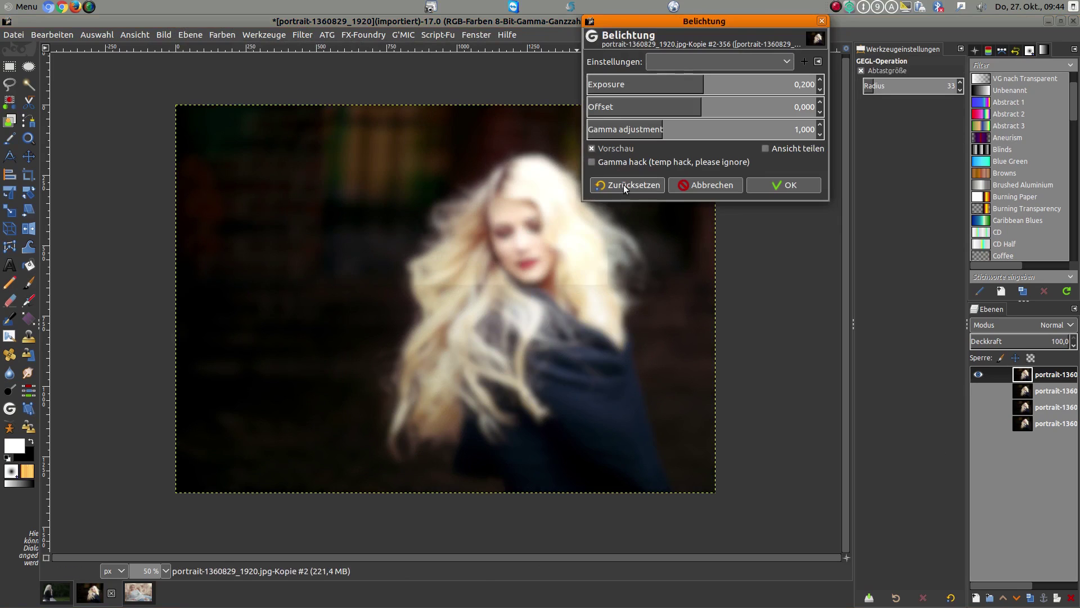
click(790, 185)
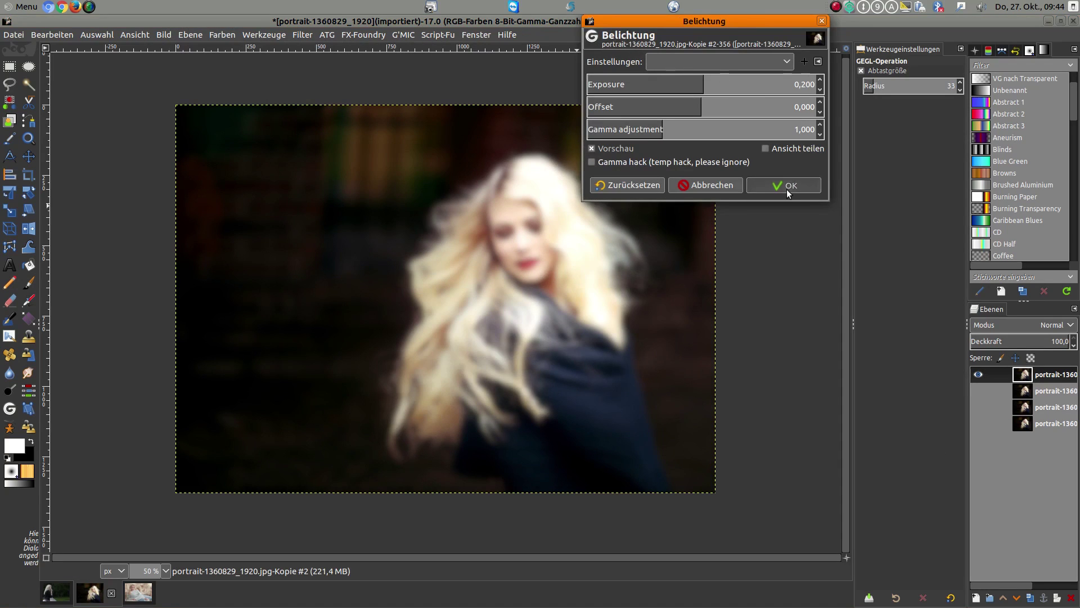
click(1039, 393)
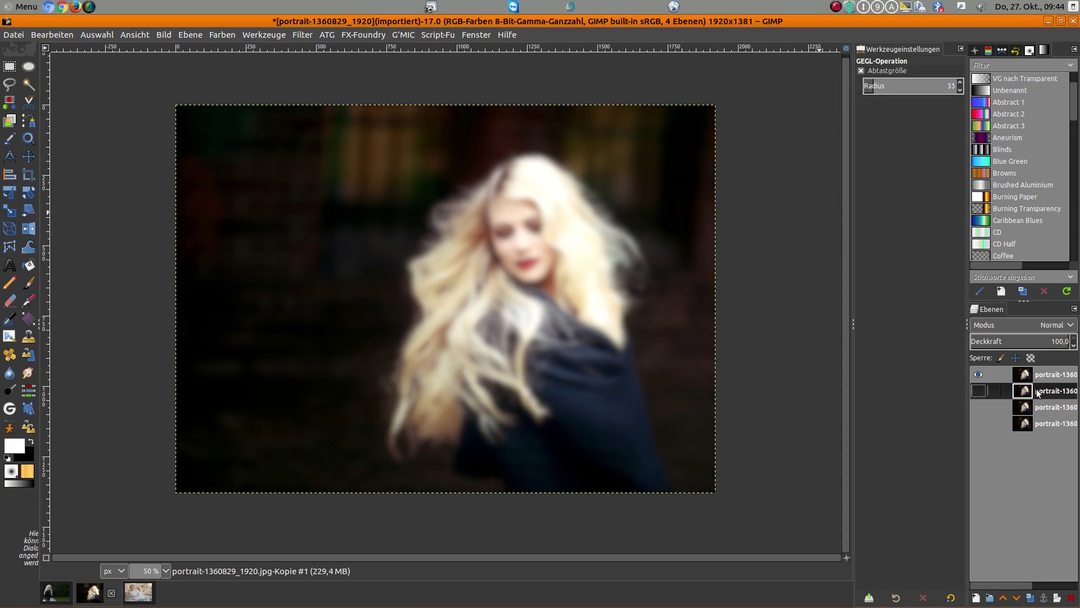
click(979, 391)
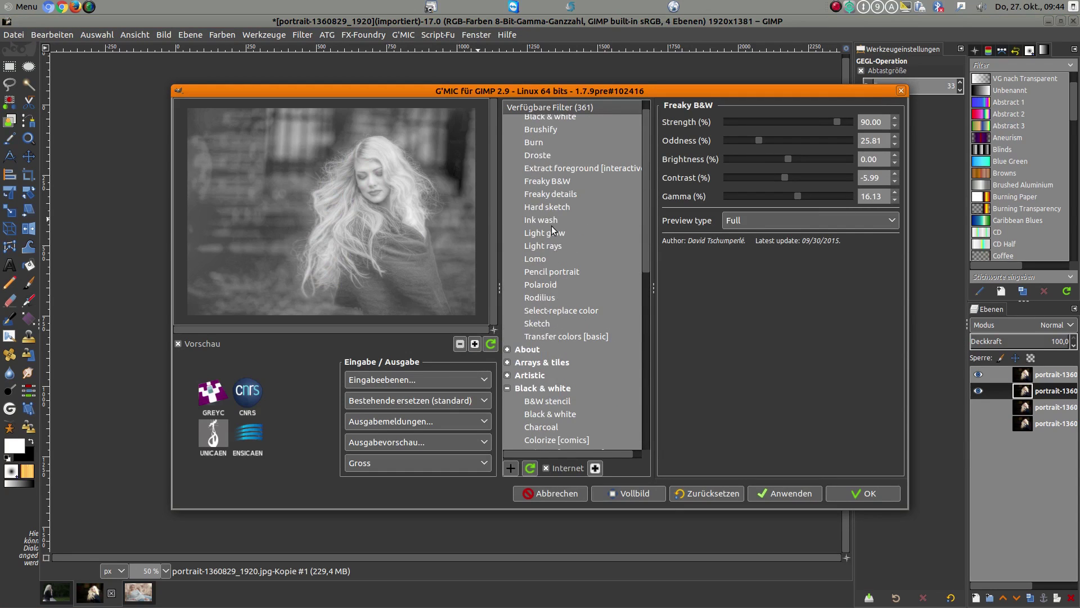
Apply G'MIC Rodilius (amplitude 3, thickness 2, Lighter) to the second layer and show the third layer.
click(544, 298)
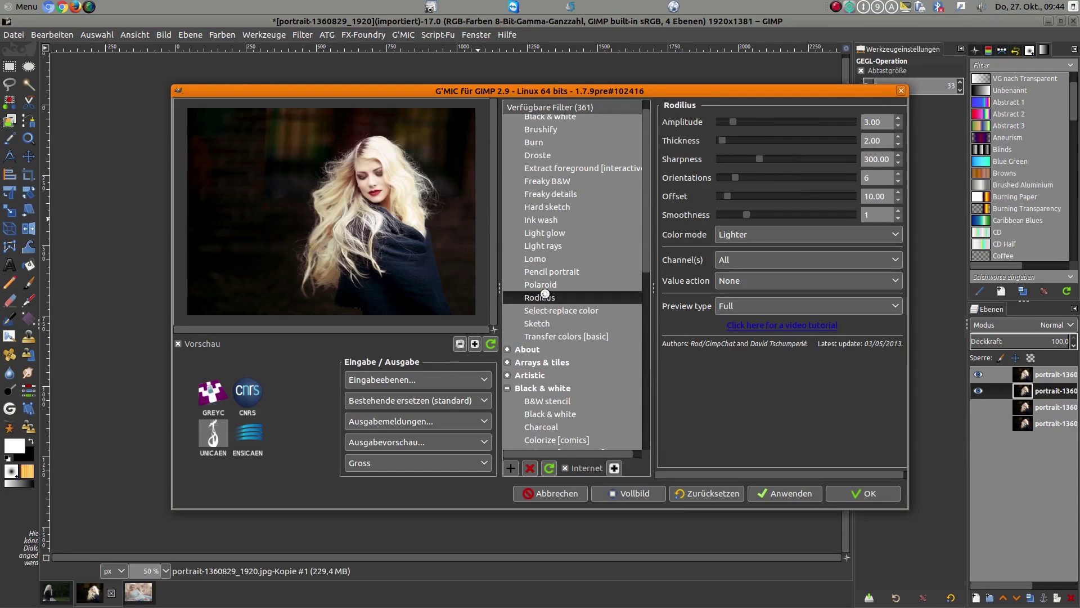
click(842, 492)
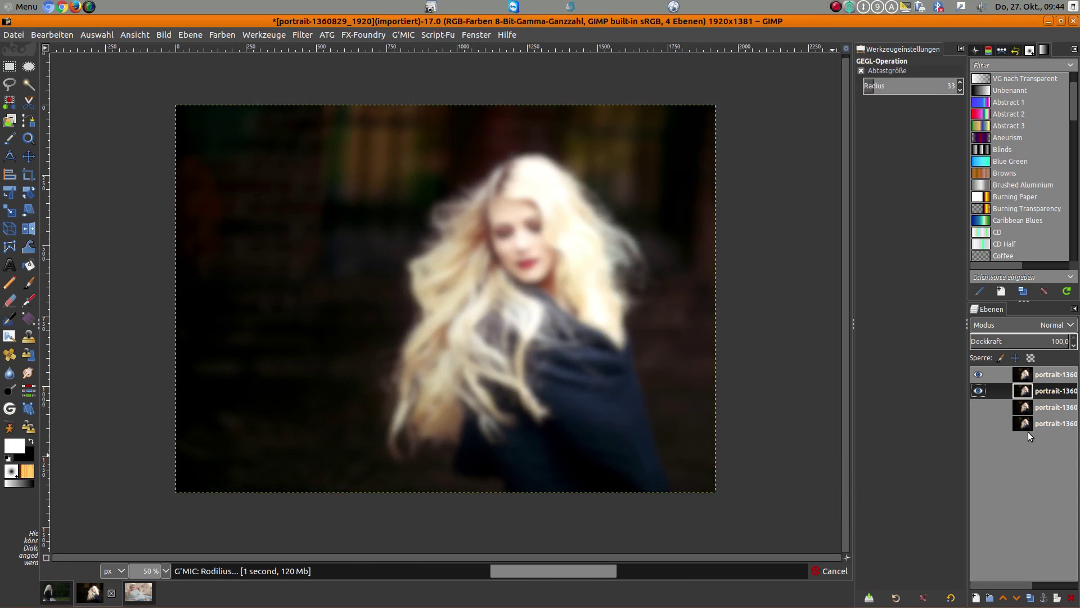
click(979, 407)
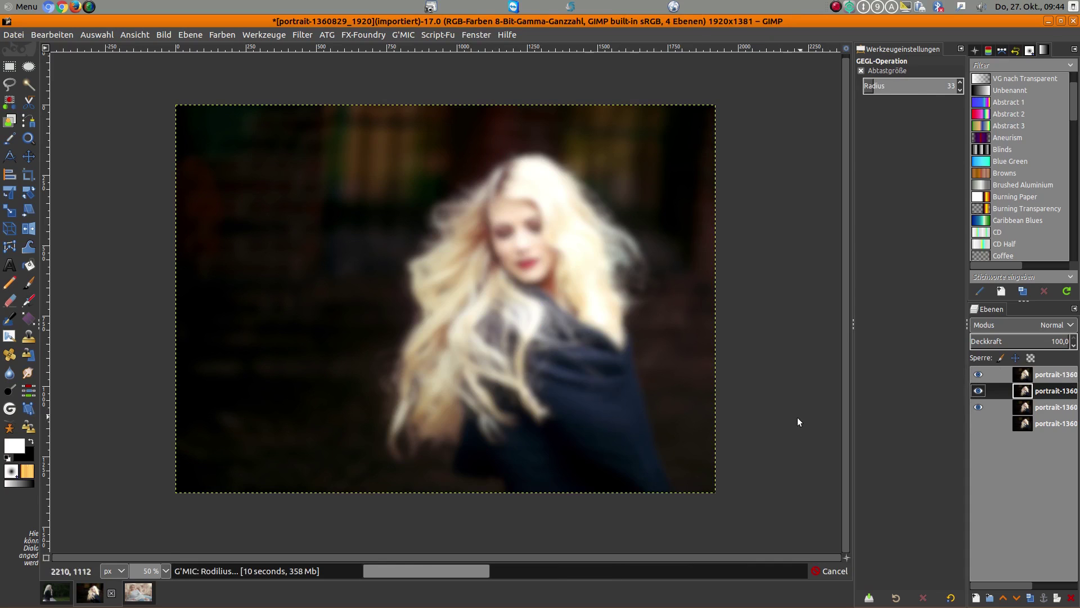
Add a white layer mask to the top blurred portrait layer.
right_click(1047, 376)
right_click(1060, 376)
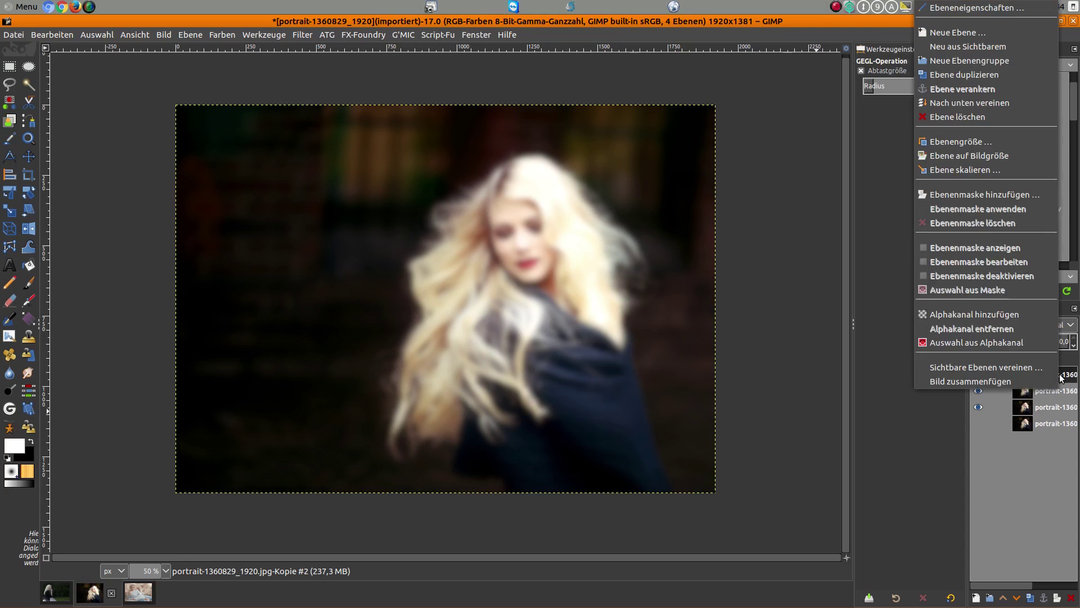
click(1013, 195)
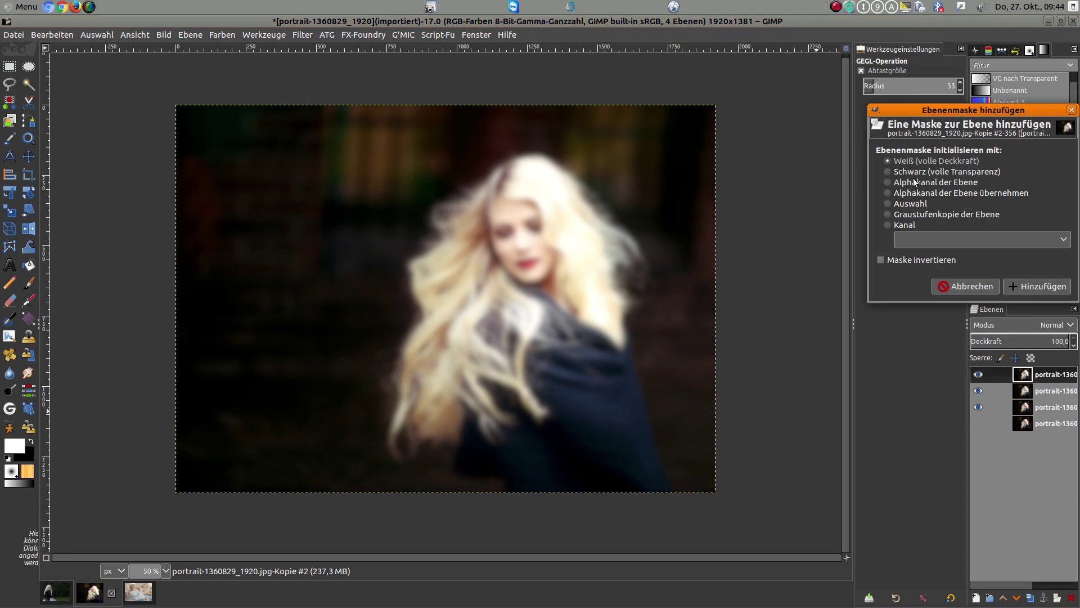
click(1038, 287)
Add a white mask to the Rodilius layer, then target the top mask with the paintbrush.
right_click(1050, 376)
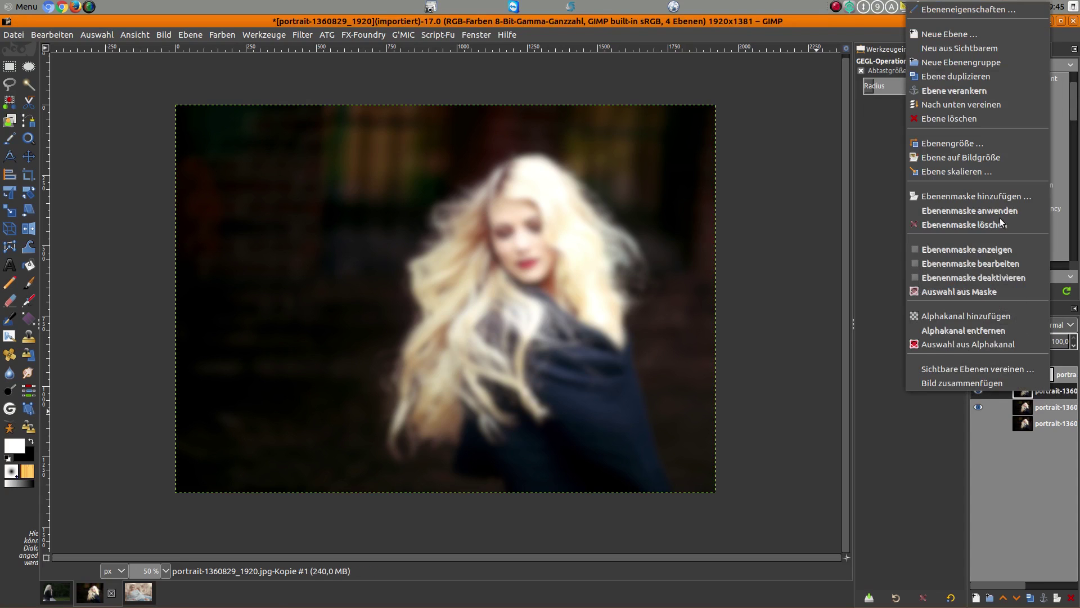
click(991, 196)
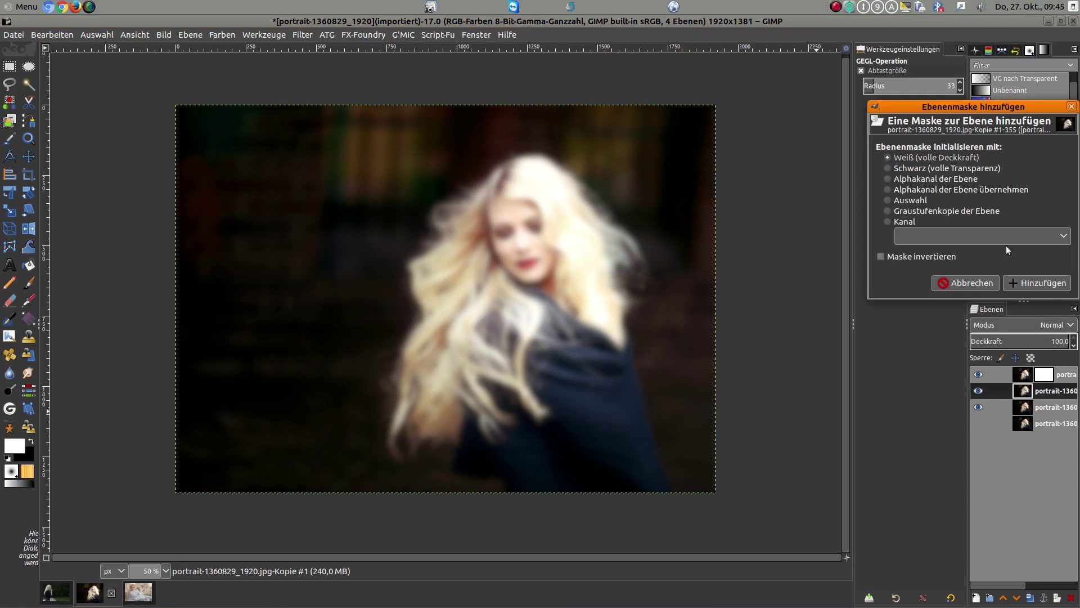
click(1045, 284)
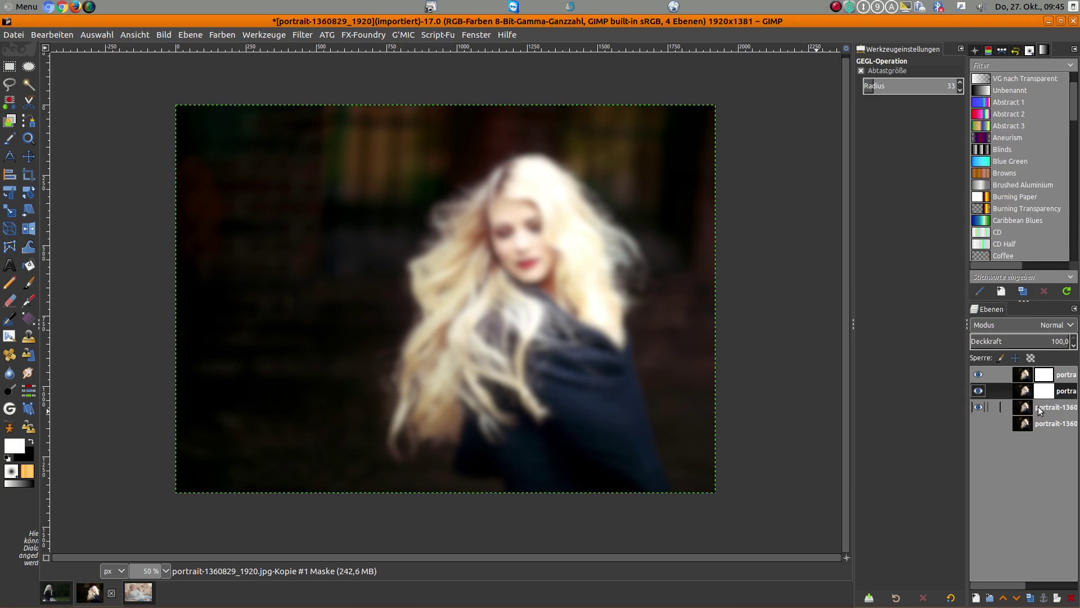
click(1041, 376)
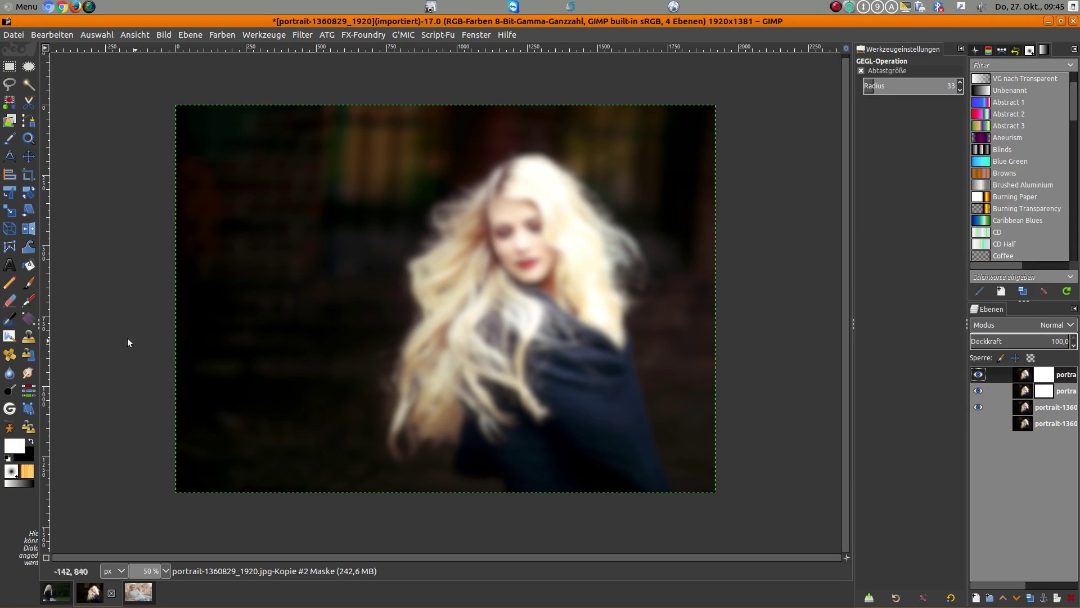
click(28, 283)
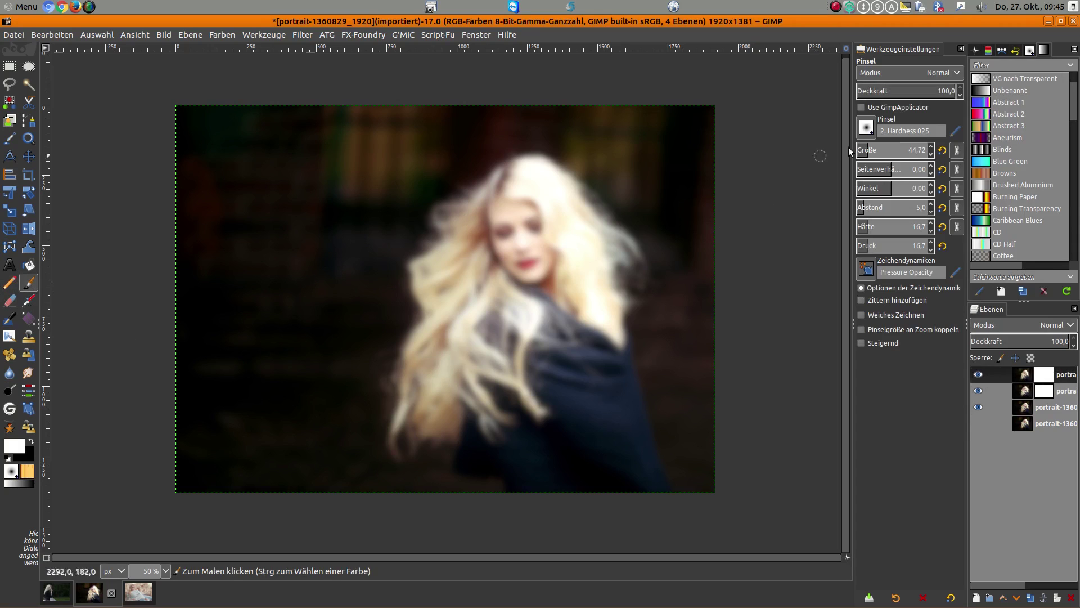
At 100% zoom with a size-155 black brush, paint sharp hair strands into the top mask.
drag(876, 151, 904, 151)
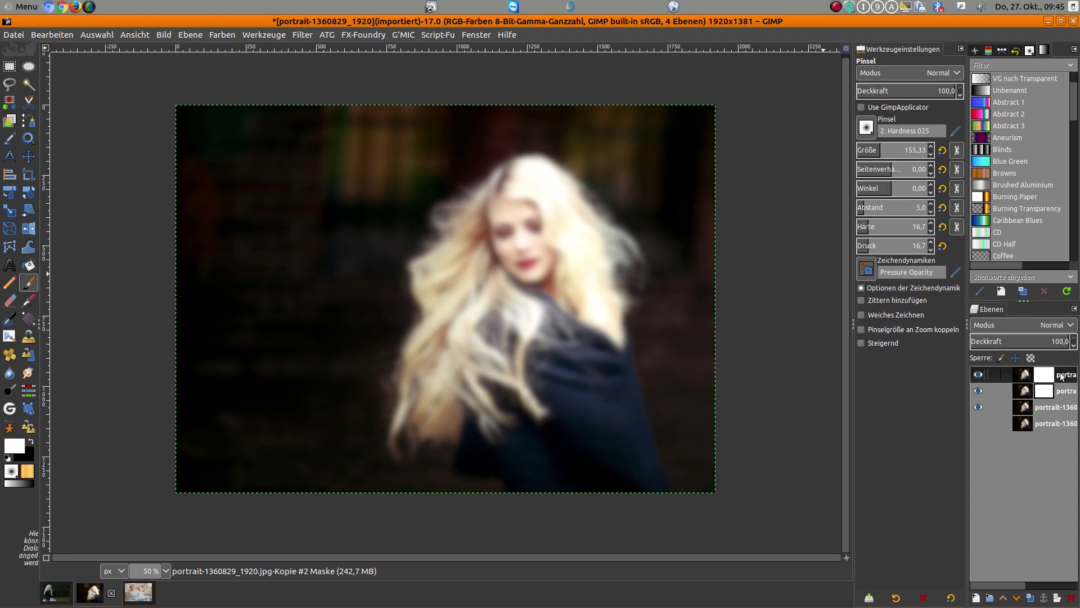
key(1)
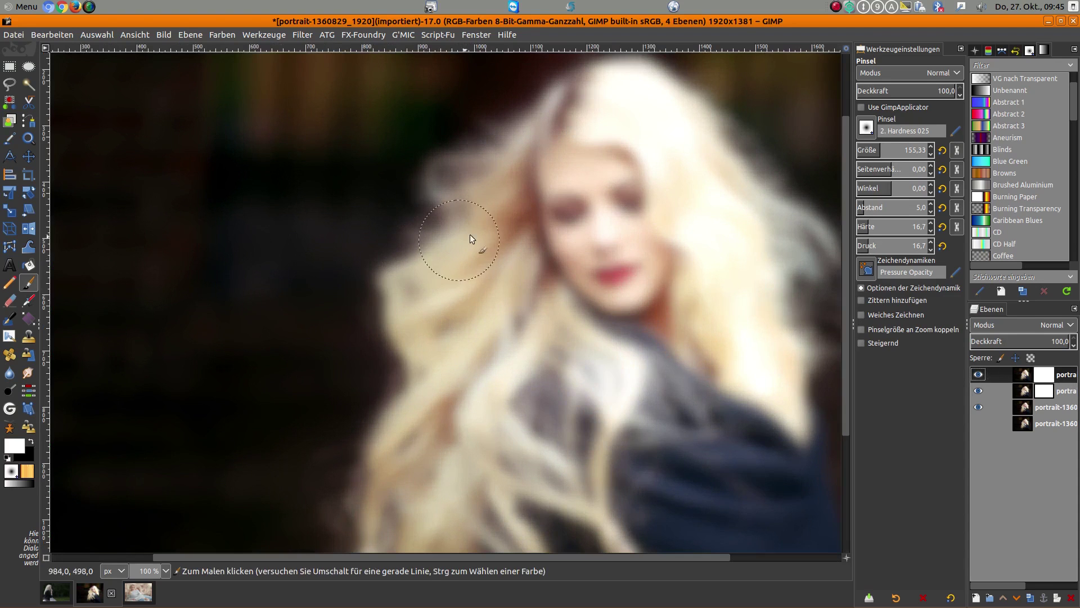
click(32, 441)
scroll(515, 227, up, 3)
mouse_move(597, 216)
mouse_down()
mouse_move(531, 225)
mouse_move(467, 269)
mouse_up()
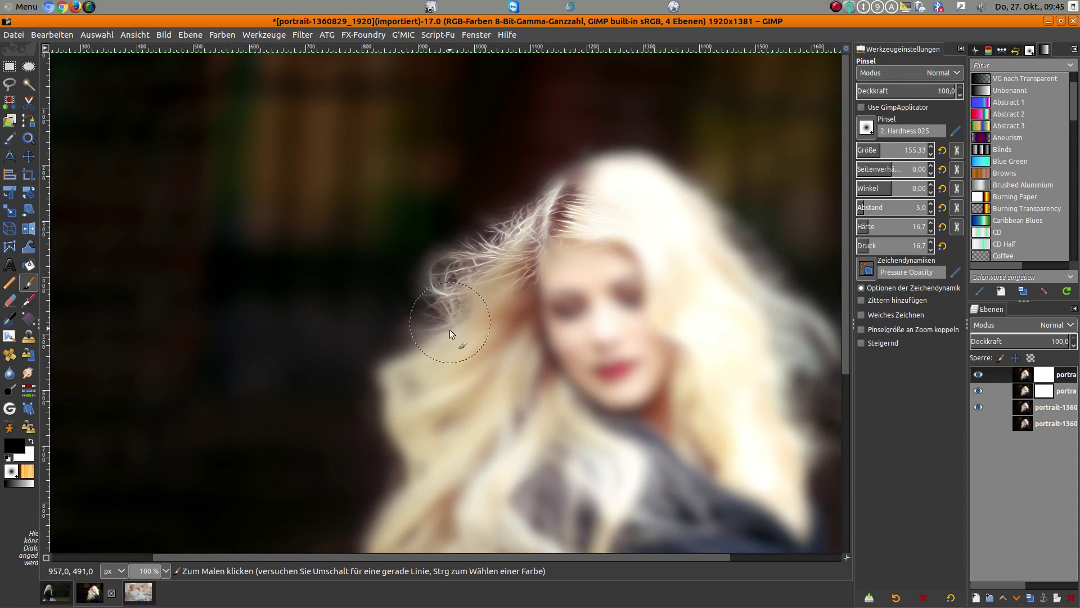
scroll(423, 374, down, 4)
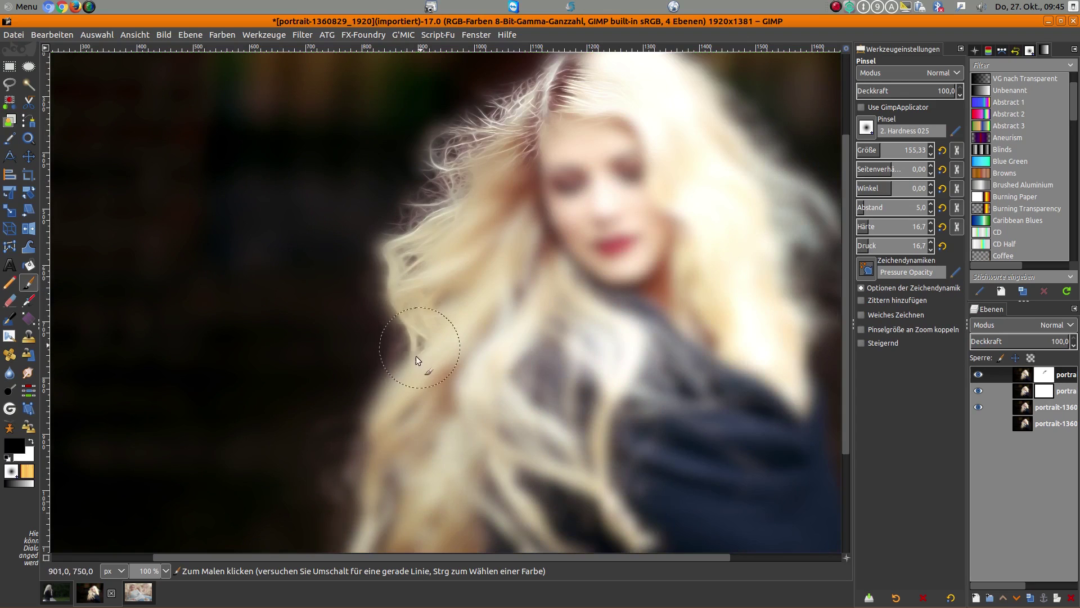
scroll(434, 322, down, 5)
mouse_move(445, 256)
mouse_down()
mouse_move(374, 286)
mouse_move(358, 369)
mouse_move(369, 439)
mouse_up()
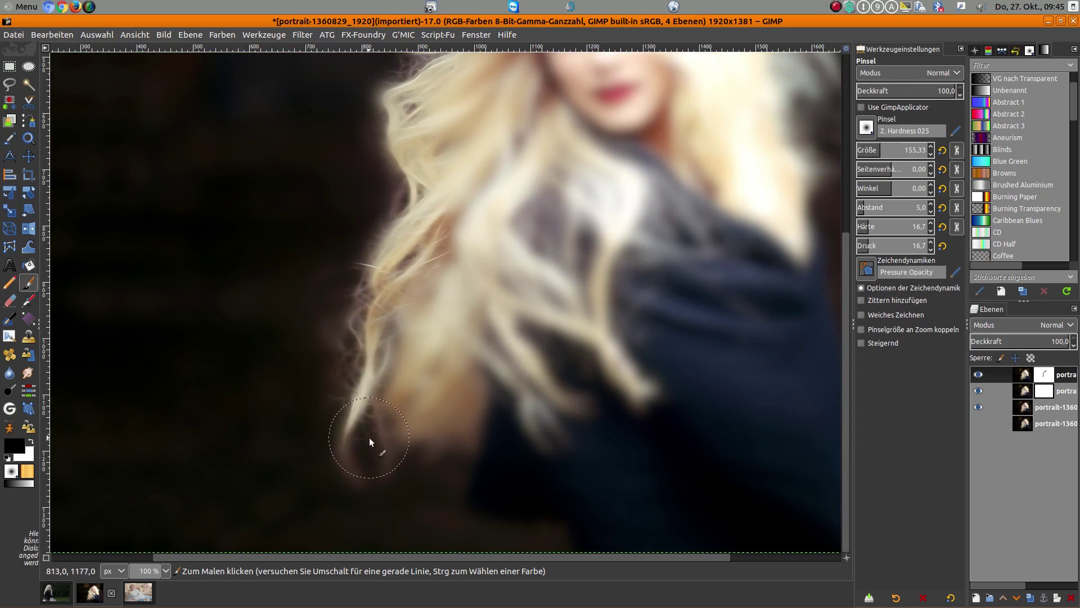
mouse_move(406, 393)
mouse_down()
mouse_move(485, 417)
mouse_move(458, 302)
mouse_move(474, 468)
mouse_up()
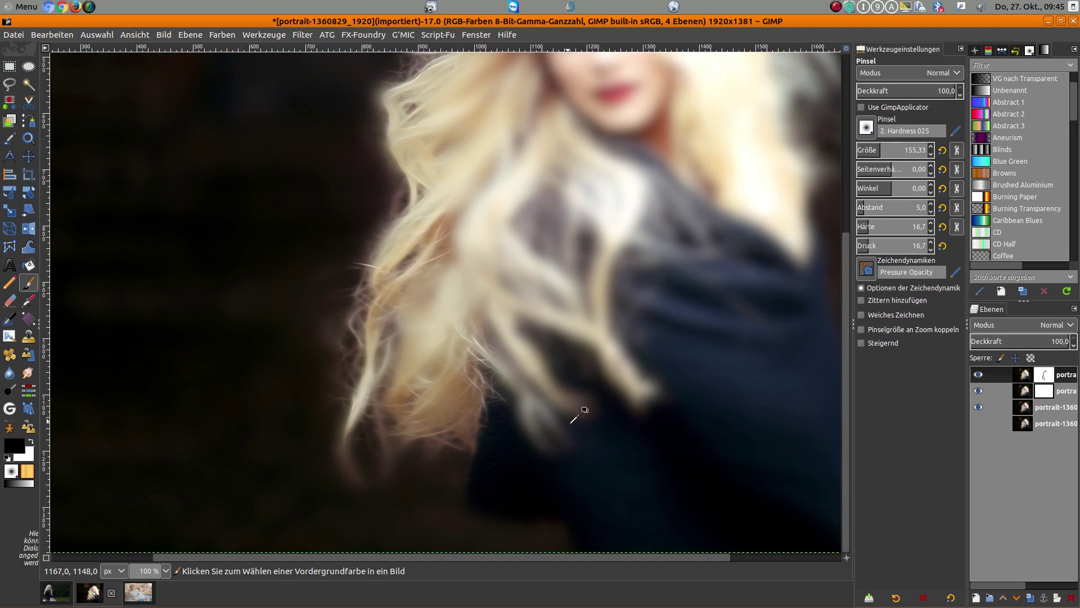
Enlarge the brush to about 405 and paint the face sharp through the top mask.
ctrl+scroll(574, 415, down, 1)
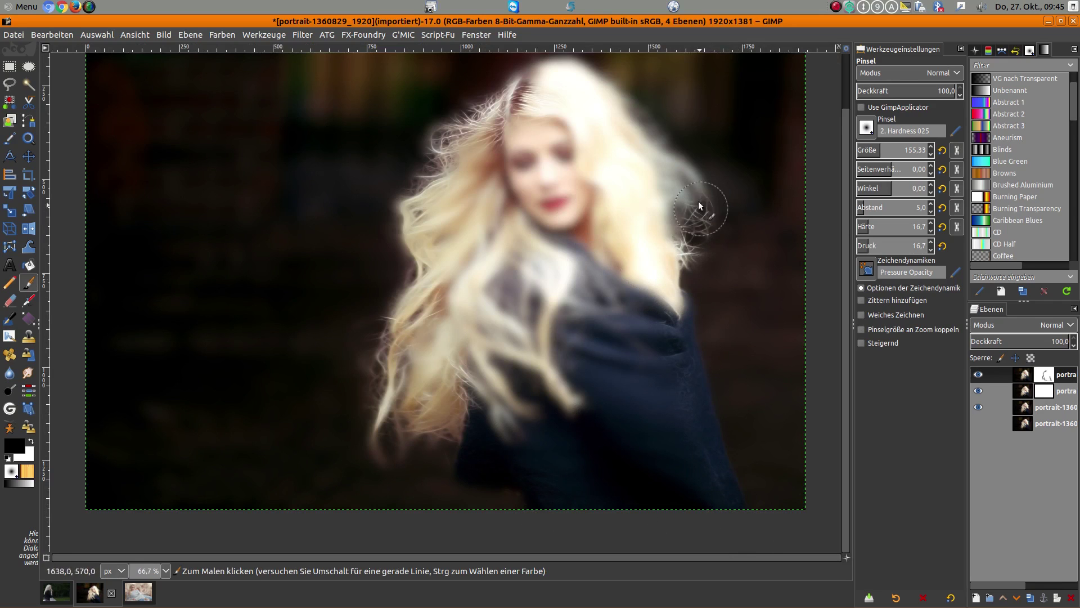
scroll(652, 230, up, 2)
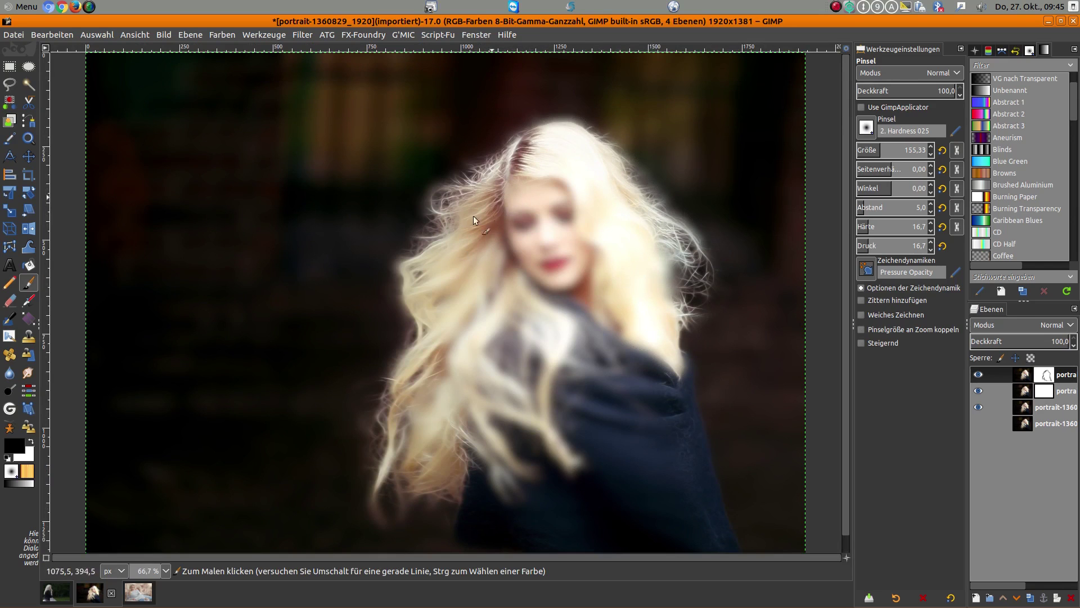
key(bracketright)
key(bracketright)
key(bracketright)
mouse_move(600, 224)
mouse_down()
mouse_move(498, 253)
mouse_move(567, 291)
mouse_move(589, 417)
mouse_move(632, 531)
mouse_move(617, 390)
mouse_move(670, 535)
mouse_move(565, 498)
mouse_move(525, 258)
mouse_move(470, 440)
mouse_move(454, 392)
mouse_move(509, 270)
mouse_move(454, 468)
mouse_move(523, 428)
mouse_move(599, 514)
mouse_move(560, 227)
mouse_up()
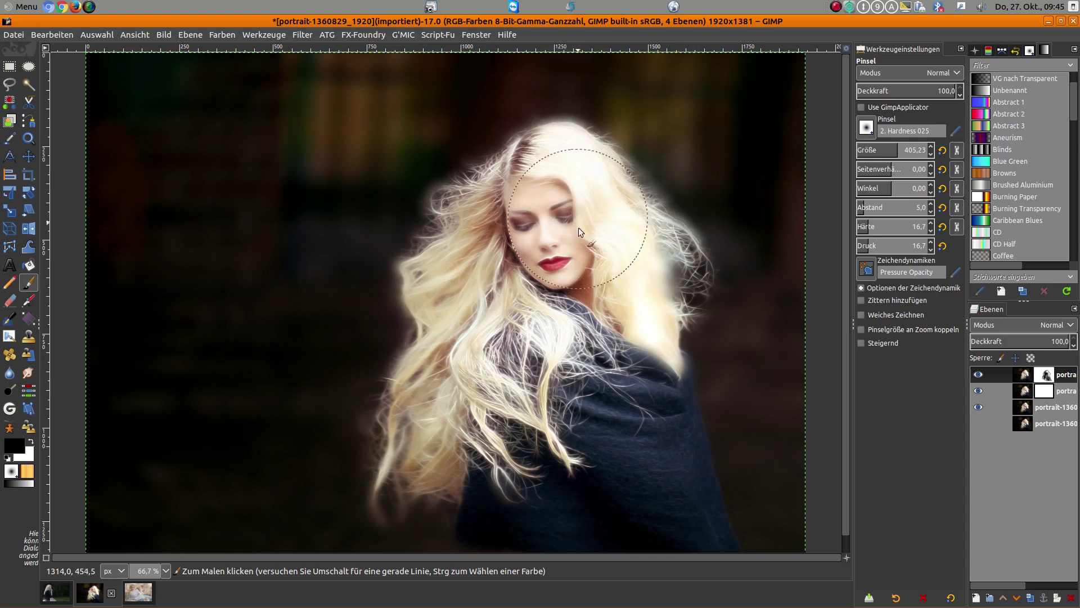
On the second layer's mask, reveal sharp eyes, nose and mouth with a size-168 brush.
click(1042, 392)
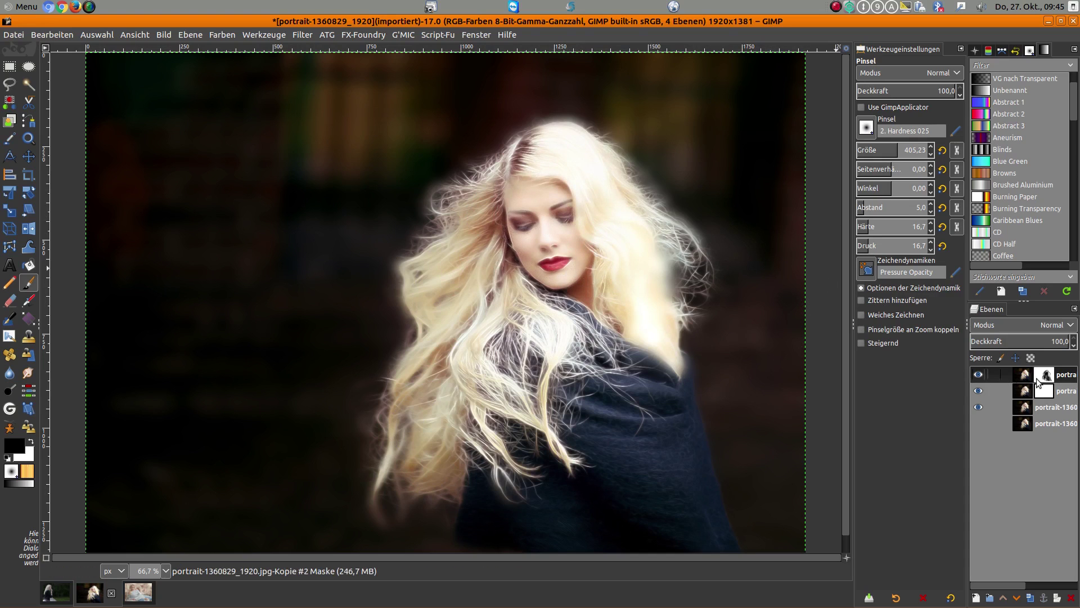
click(876, 150)
scroll(560, 275, up, 2)
mouse_move(502, 160)
mouse_down()
mouse_move(518, 106)
mouse_move(576, 221)
mouse_move(569, 249)
mouse_move(592, 249)
mouse_move(441, 298)
mouse_move(413, 166)
mouse_move(424, 278)
mouse_move(642, 211)
mouse_move(629, 155)
mouse_move(735, 309)
mouse_move(674, 191)
mouse_move(569, 336)
mouse_move(510, 343)
mouse_move(561, 411)
mouse_move(593, 358)
mouse_up()
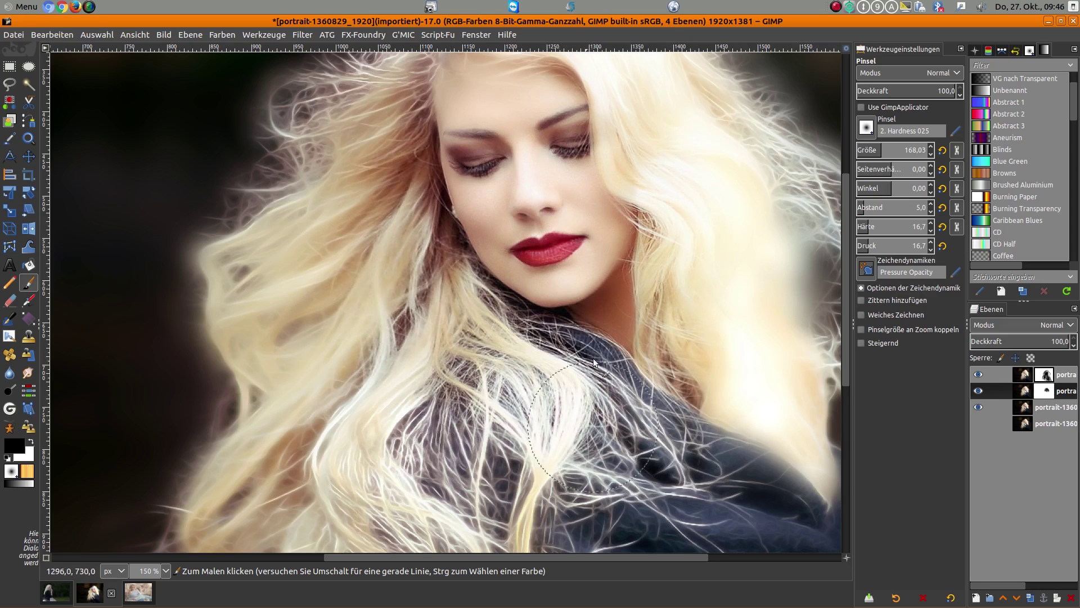
Reveal light hair strands over the jacket, then select the top layer and zoom out.
scroll(594, 358, down, 5)
mouse_move(586, 218)
mouse_down()
mouse_move(714, 415)
mouse_move(495, 281)
mouse_move(511, 429)
mouse_move(391, 328)
mouse_move(450, 391)
mouse_up()
scroll(451, 390, down, 5)
drag(414, 253, 613, 483)
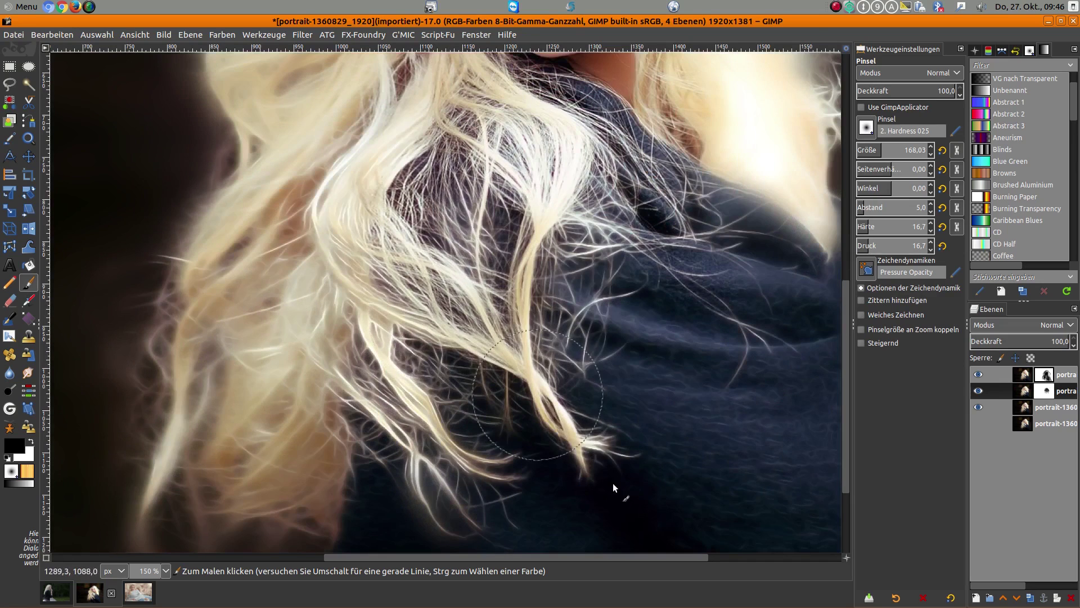
mouse_move(347, 276)
mouse_down()
mouse_move(492, 494)
mouse_move(708, 357)
mouse_up()
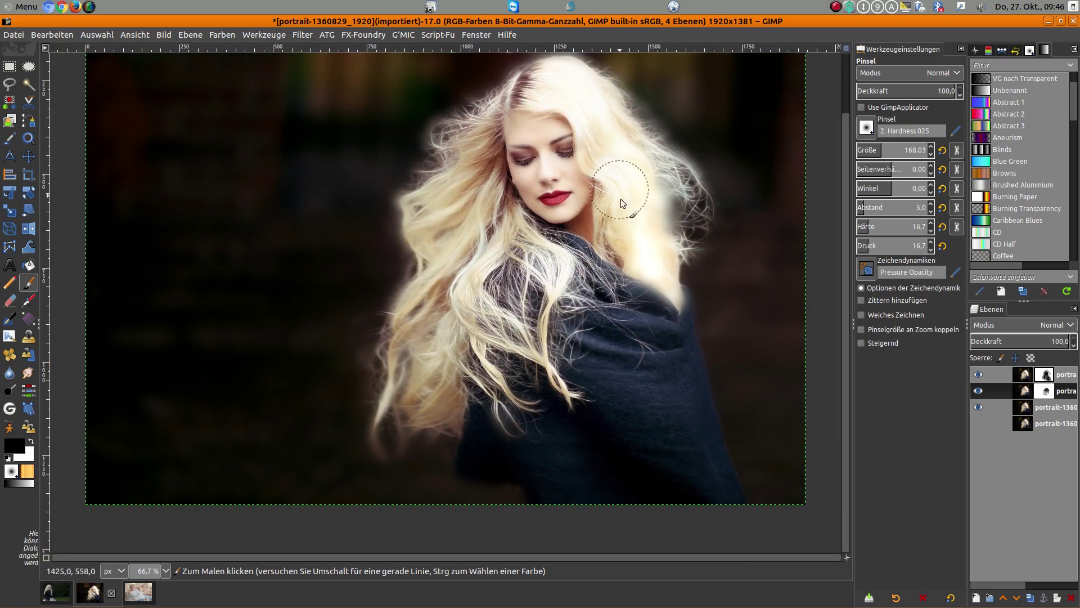
click(1061, 374)
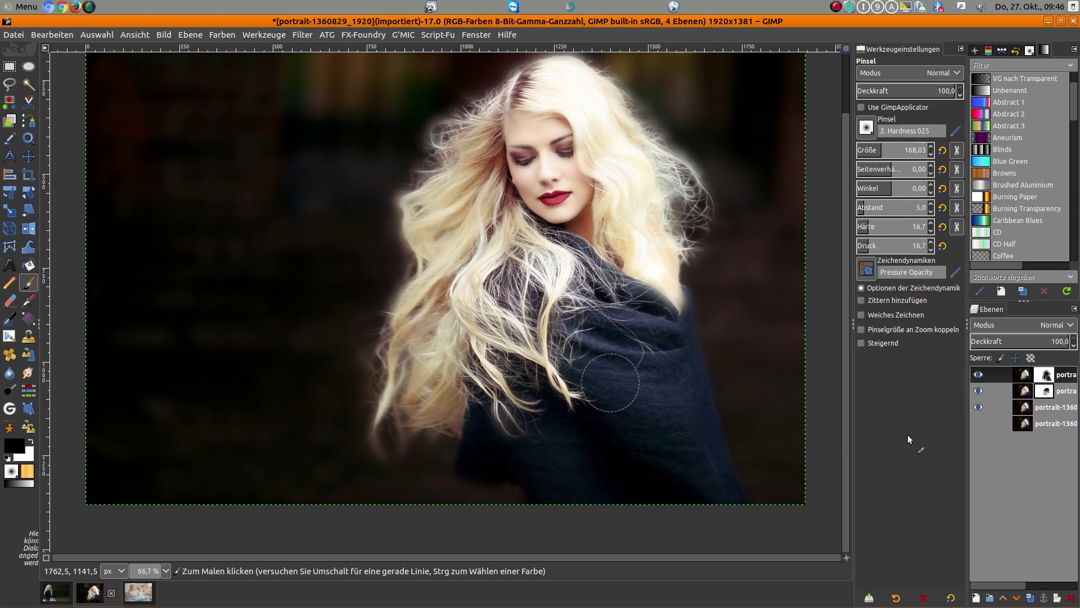
key(minus)
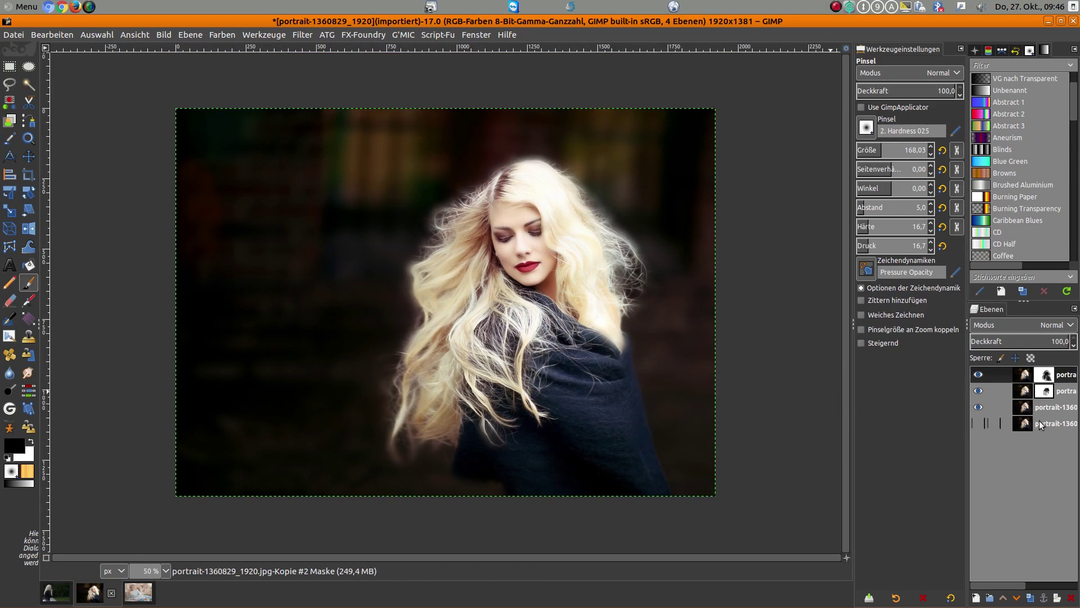
right_click(1029, 495)
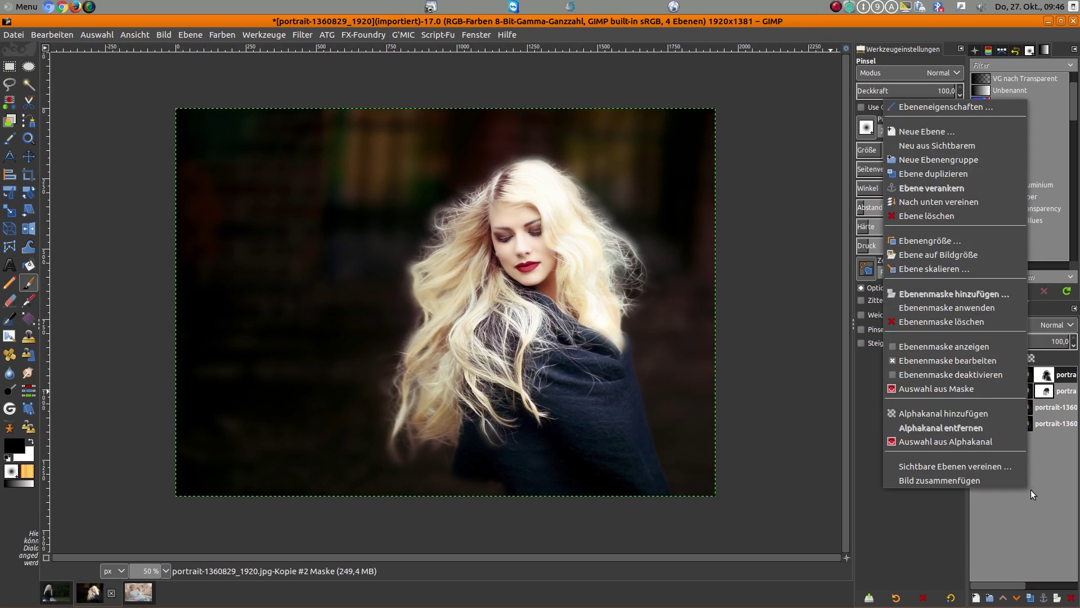
click(964, 145)
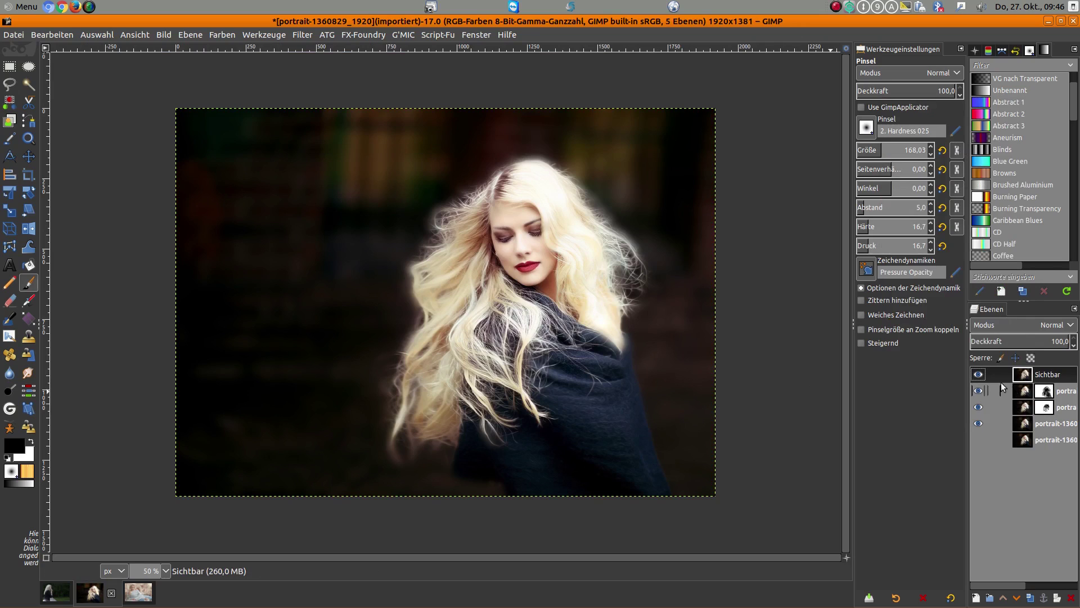
click(1072, 597)
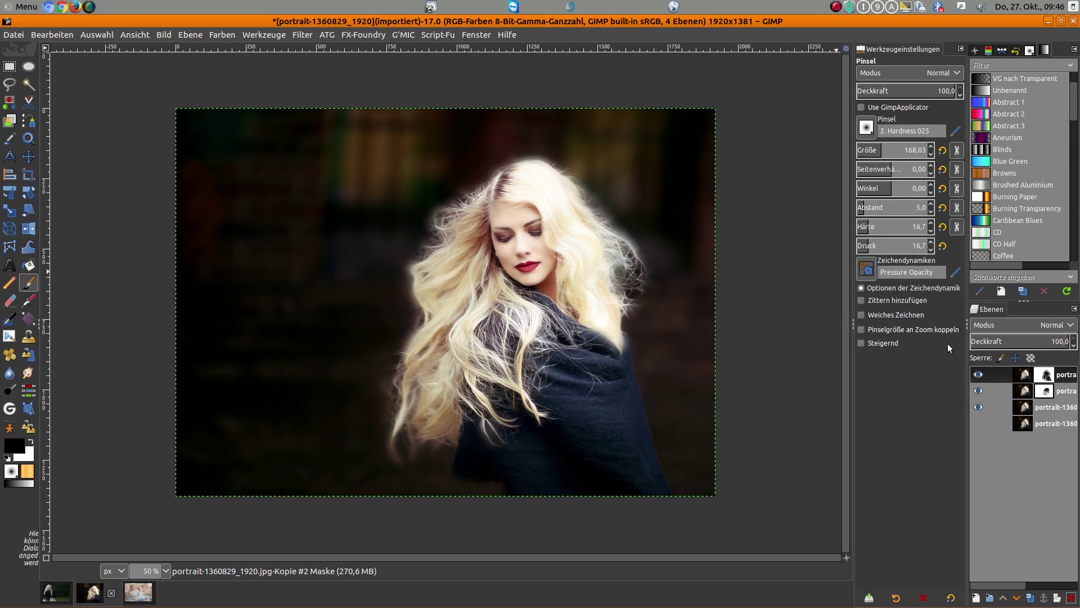
click(1023, 375)
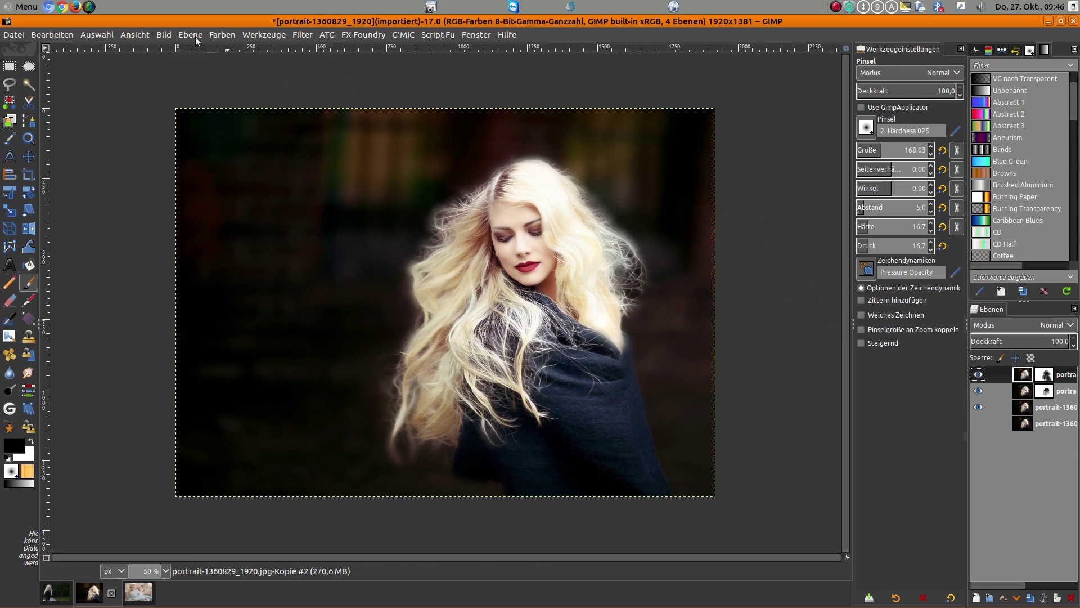
Lower the top portrait layer's saturation to 0.305.
click(223, 35)
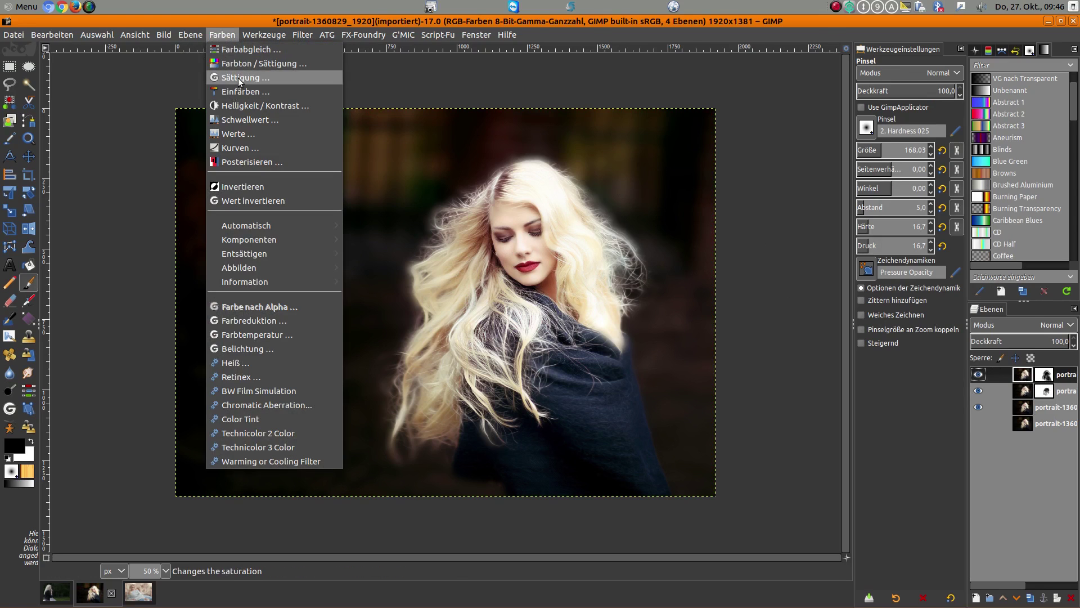
click(238, 78)
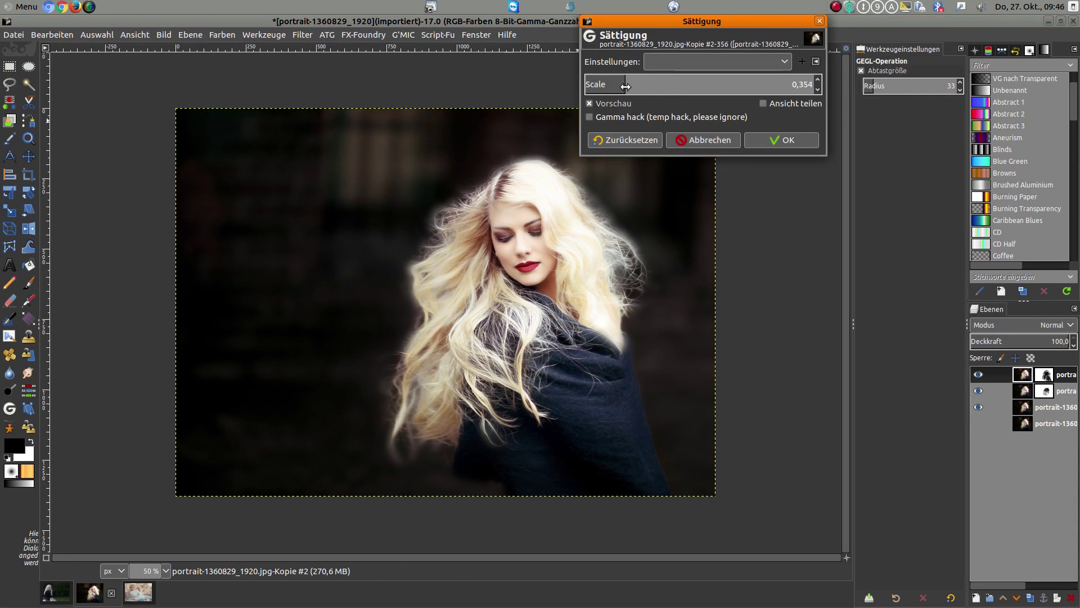
click(699, 83)
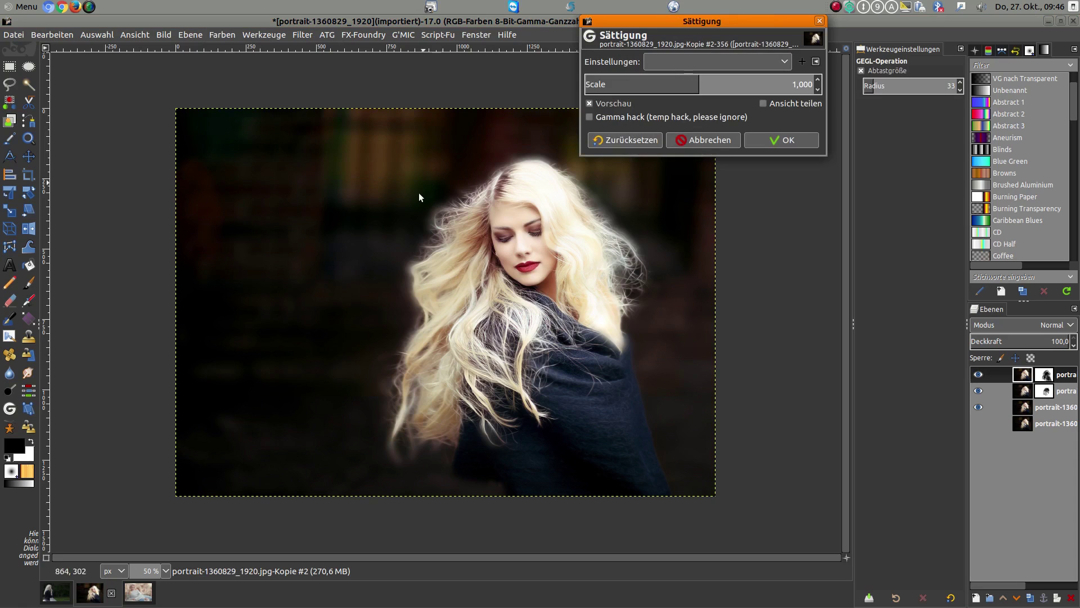
drag(701, 84, 620, 85)
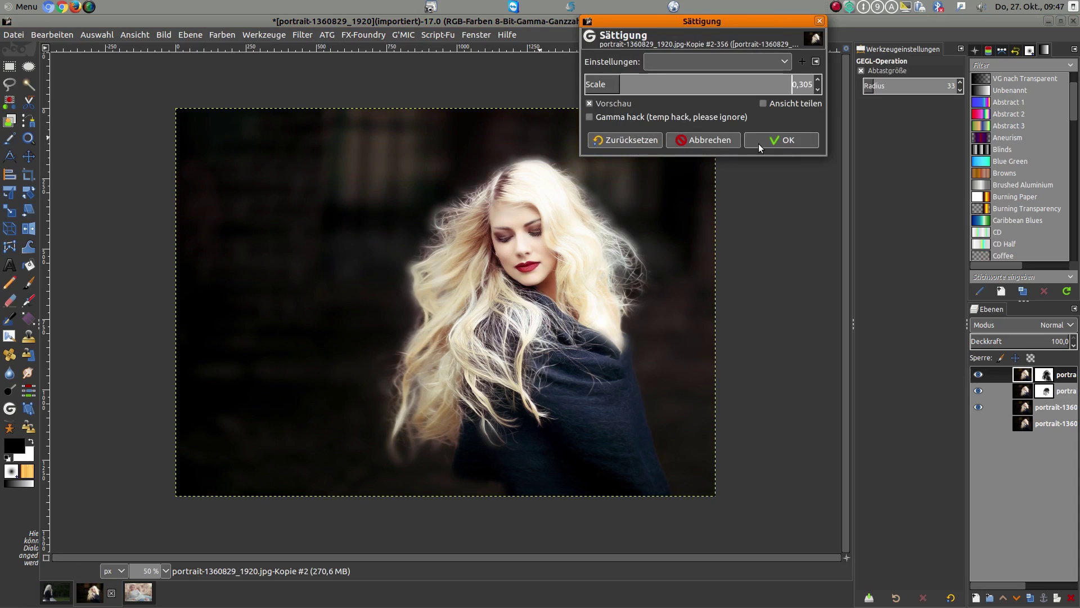
click(782, 141)
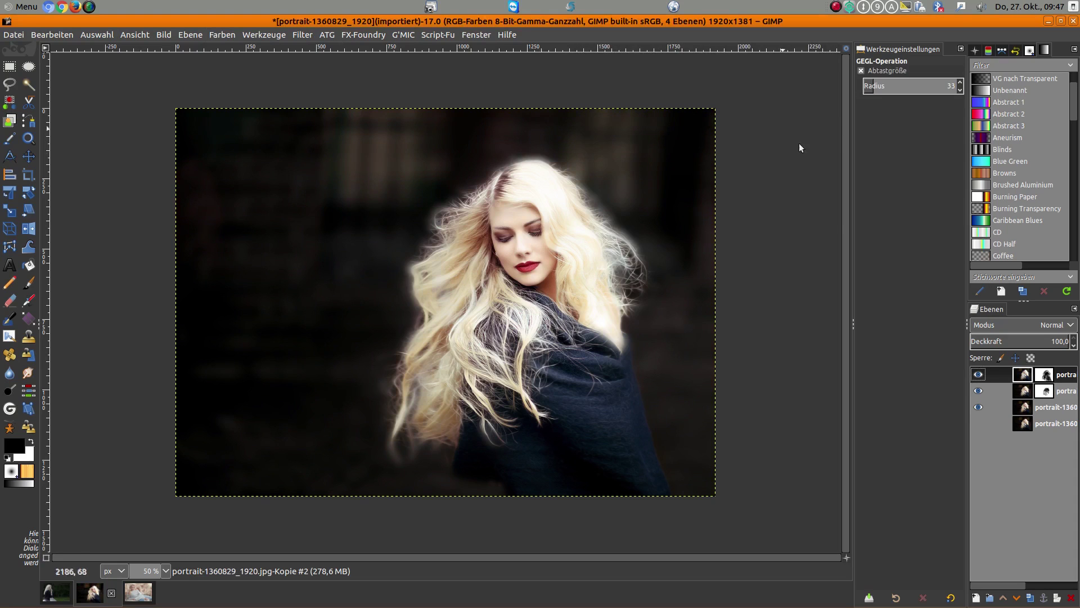
Set the second portrait layer's saturation to 0.875.
click(1025, 392)
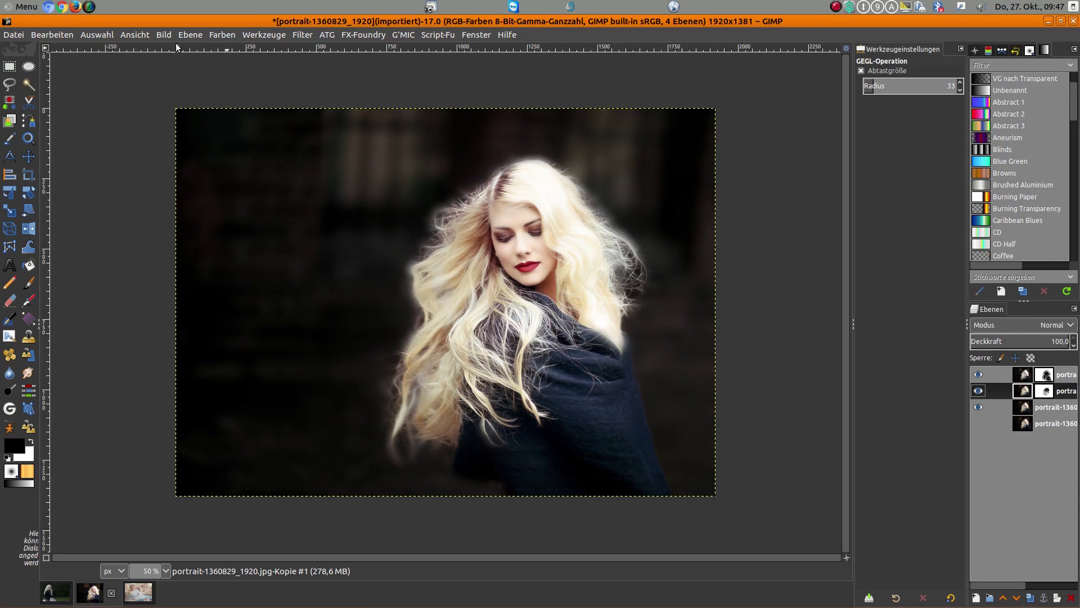
click(213, 38)
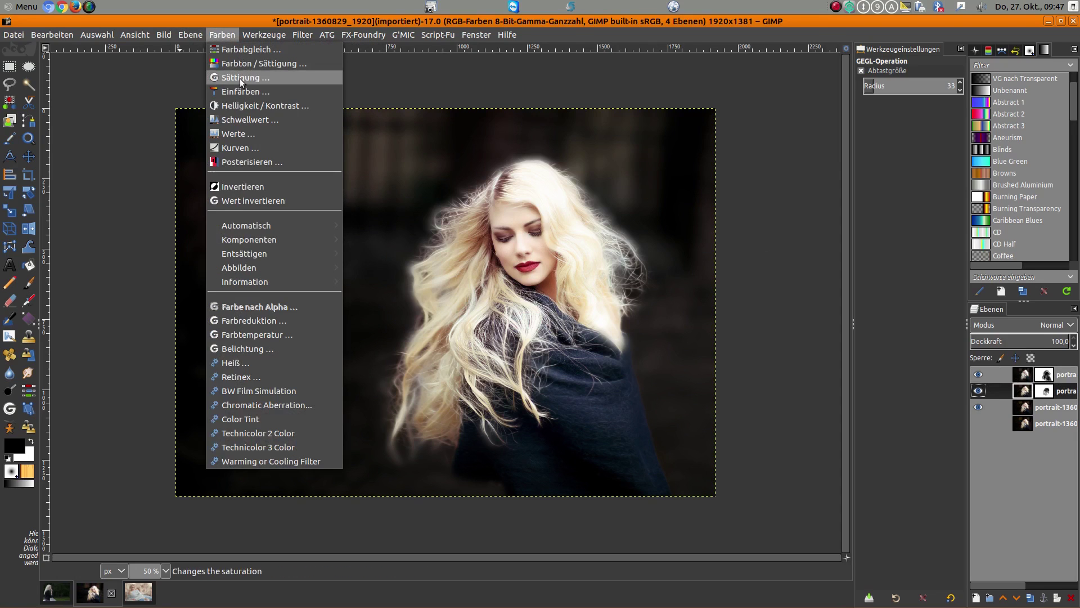
click(240, 79)
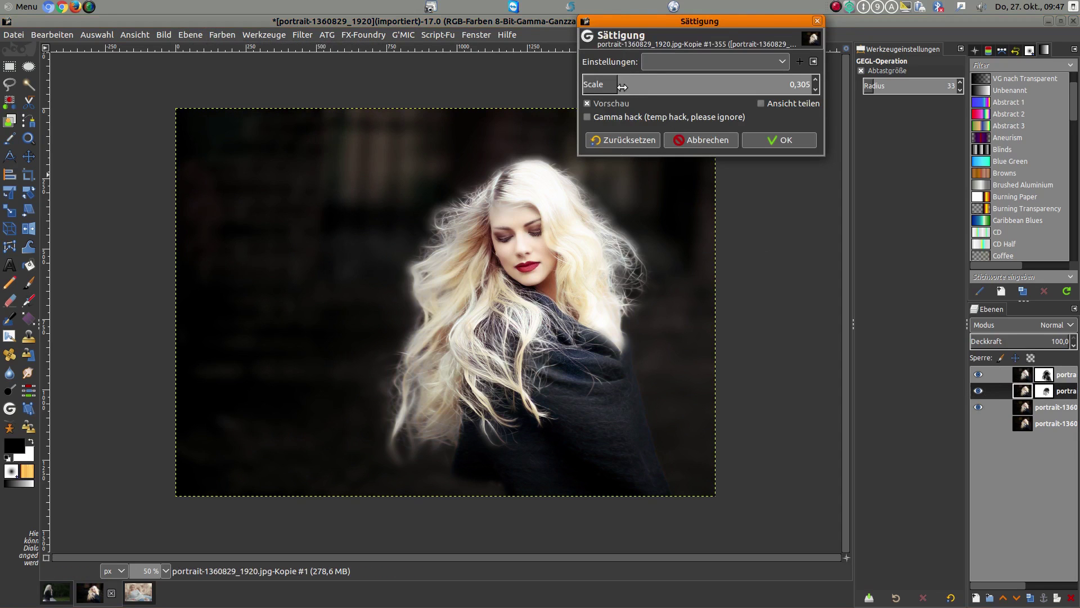
drag(619, 86, 682, 85)
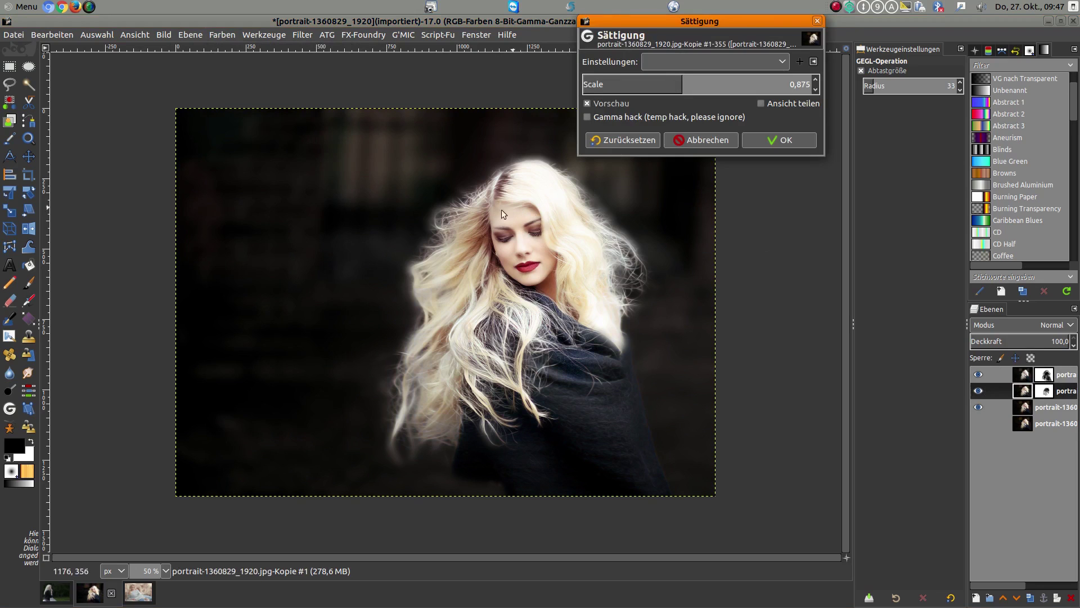
click(809, 145)
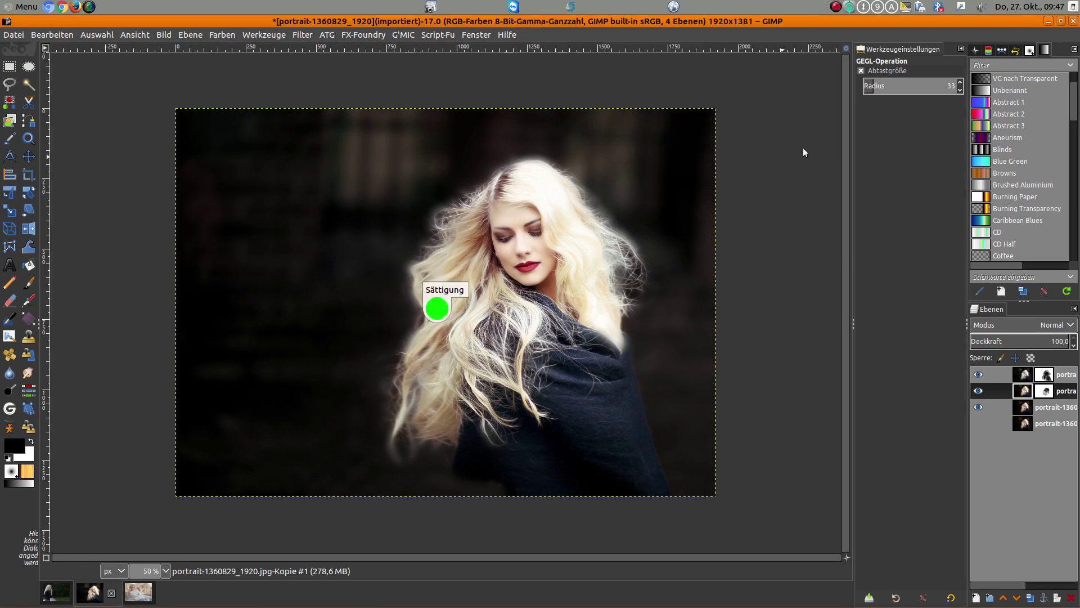
Create a Sichtbar layer from visible at the top, duplicate it and hide the lower layers.
right_click(1024, 478)
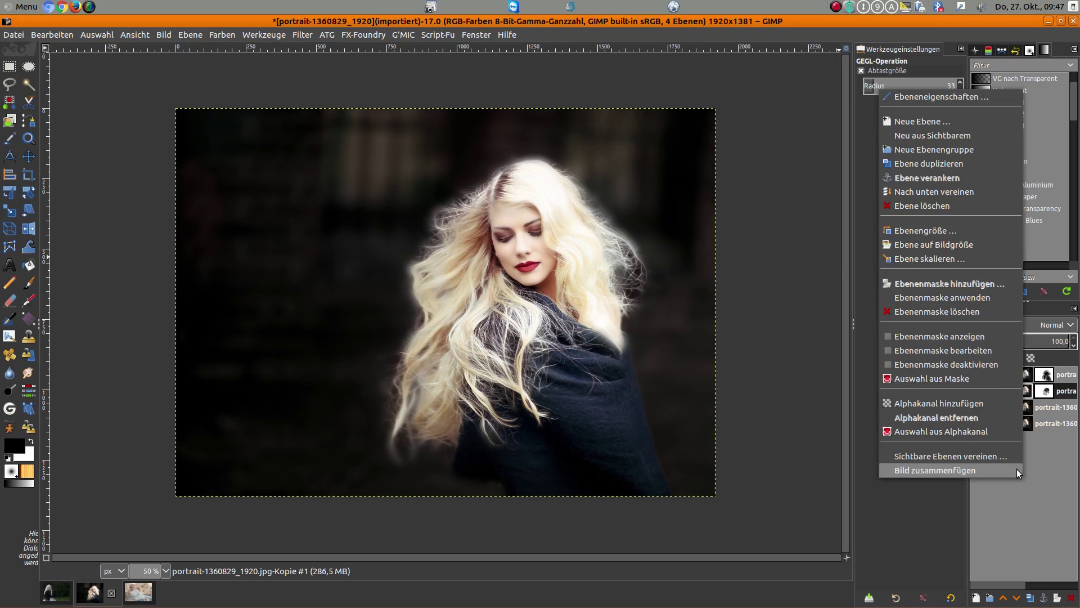
click(955, 137)
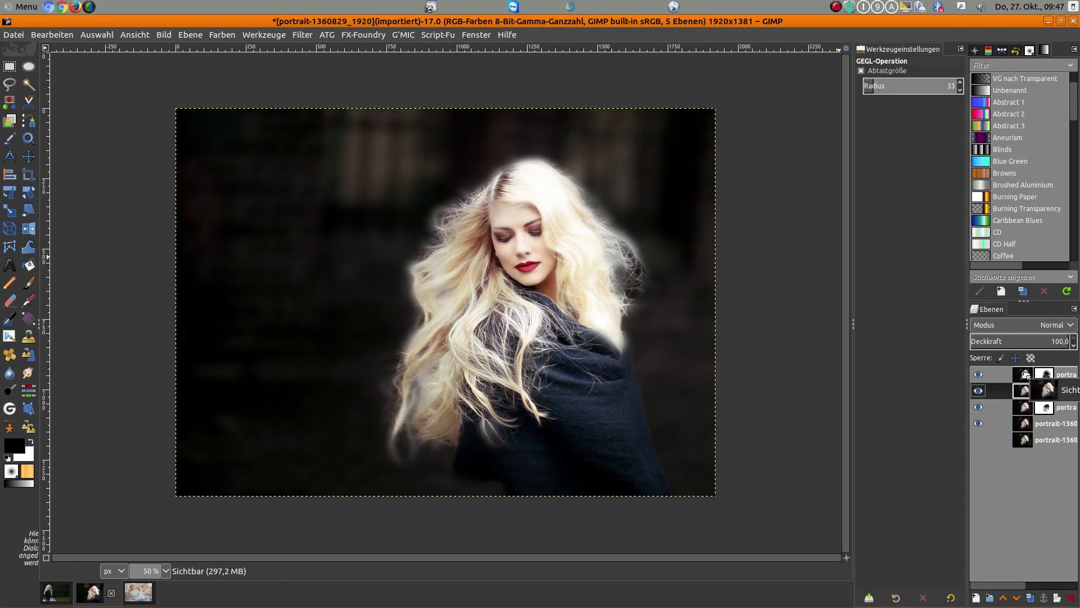
drag(1026, 389, 1027, 370)
click(1031, 598)
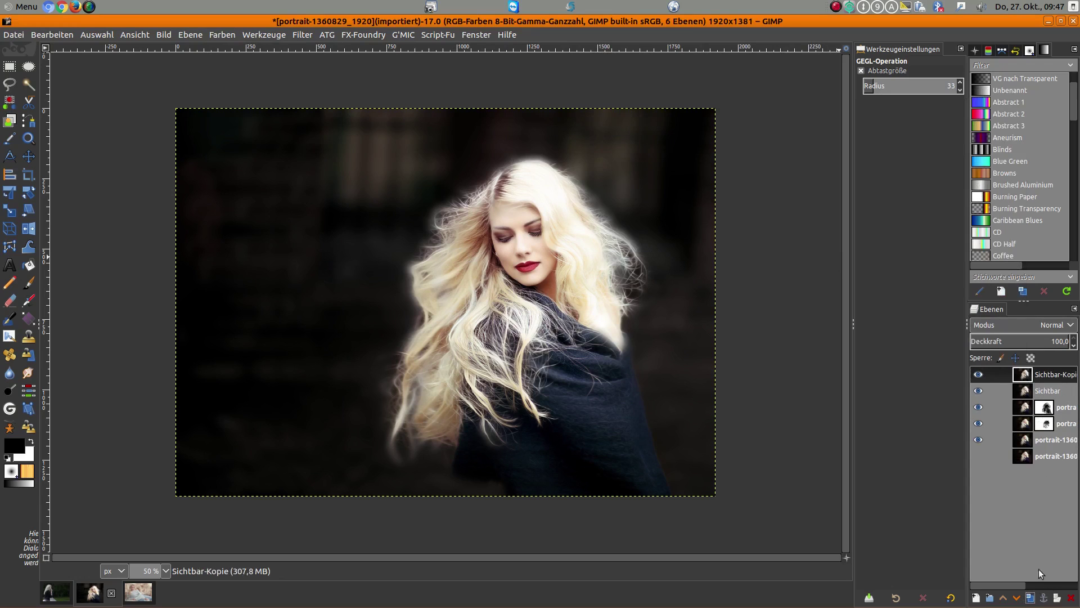
drag(981, 411, 977, 431)
Apply G'MIC Freaky B&W (strength 90) to the Sichtbar-Kopie layer.
click(403, 35)
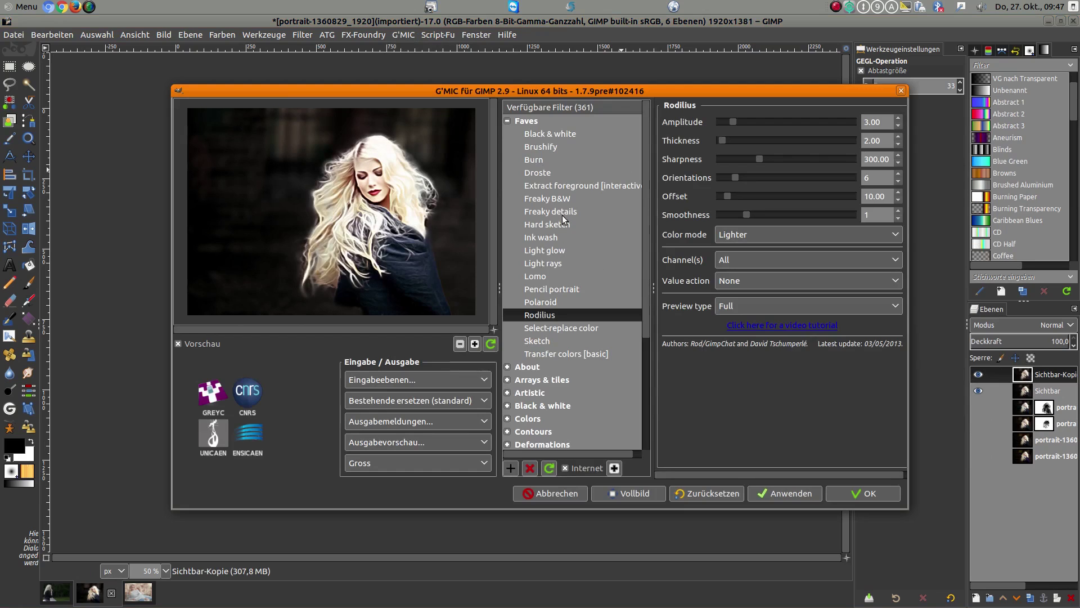
click(554, 199)
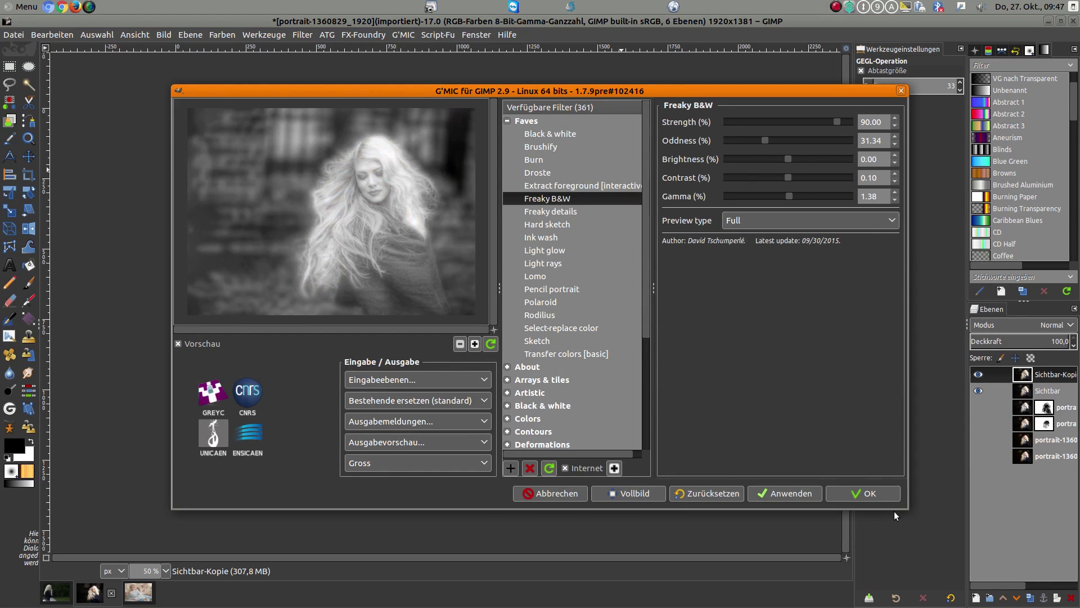
click(871, 494)
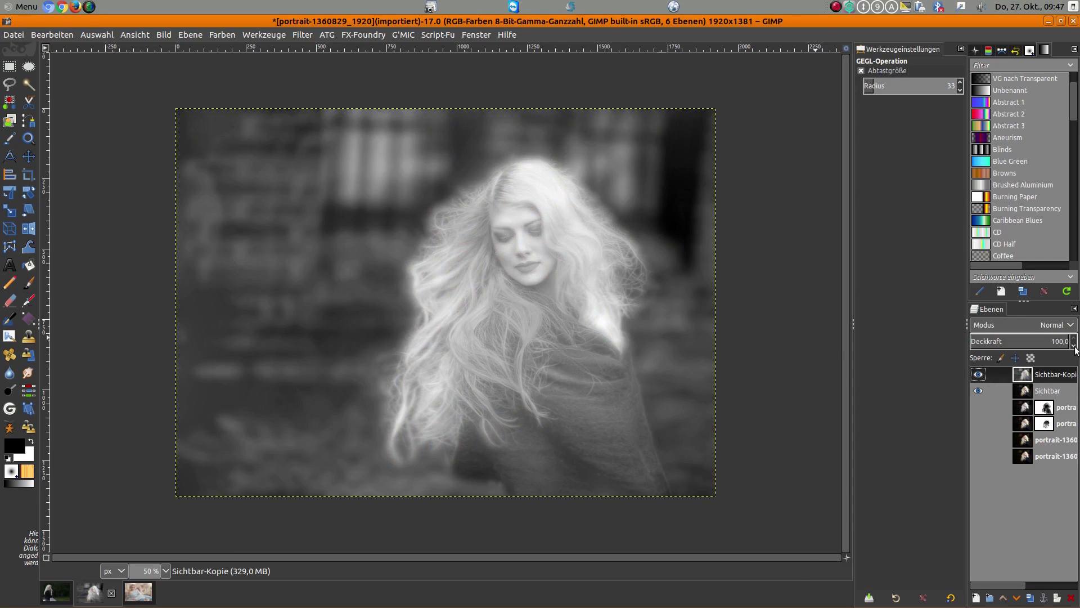
Reduce Sichtbar-Kopie's opacity to 48 and make Sichtbar the working layer.
double_click(1075, 346)
click(1075, 345)
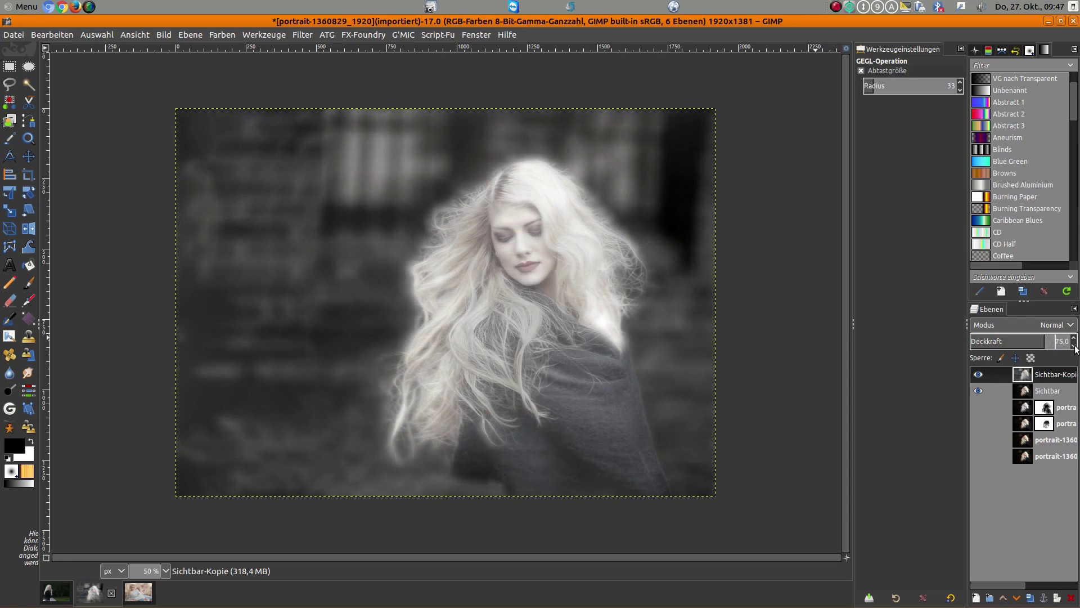
double_click(1075, 346)
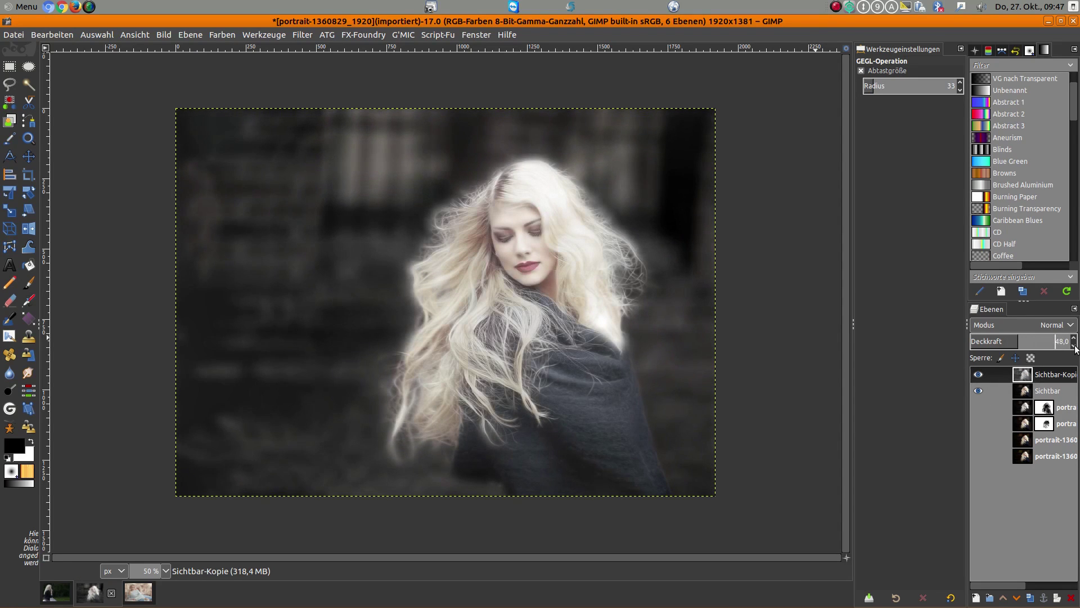
click(1038, 393)
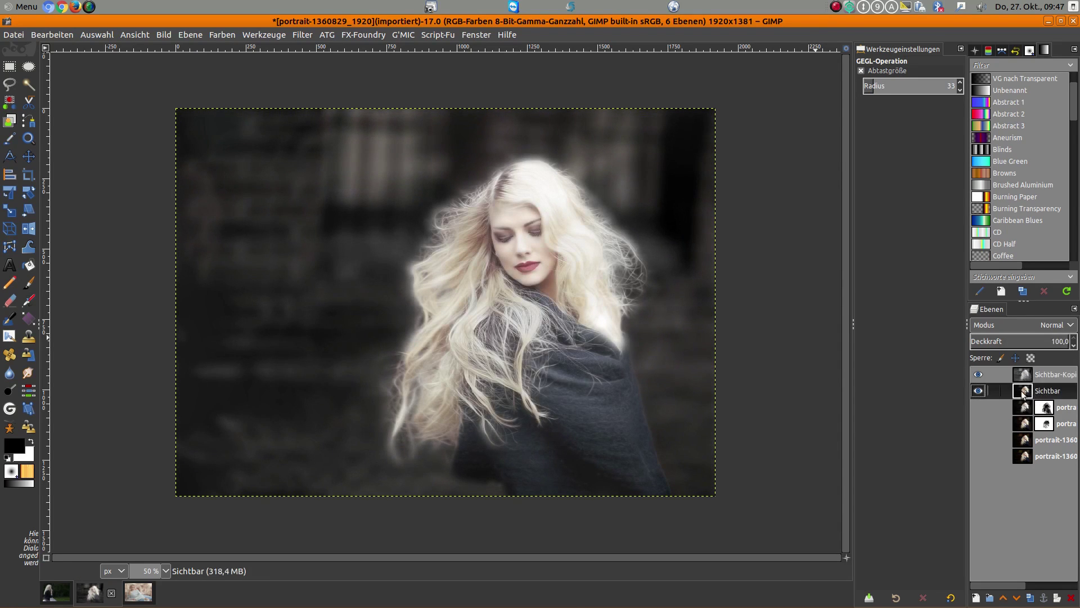
click(192, 36)
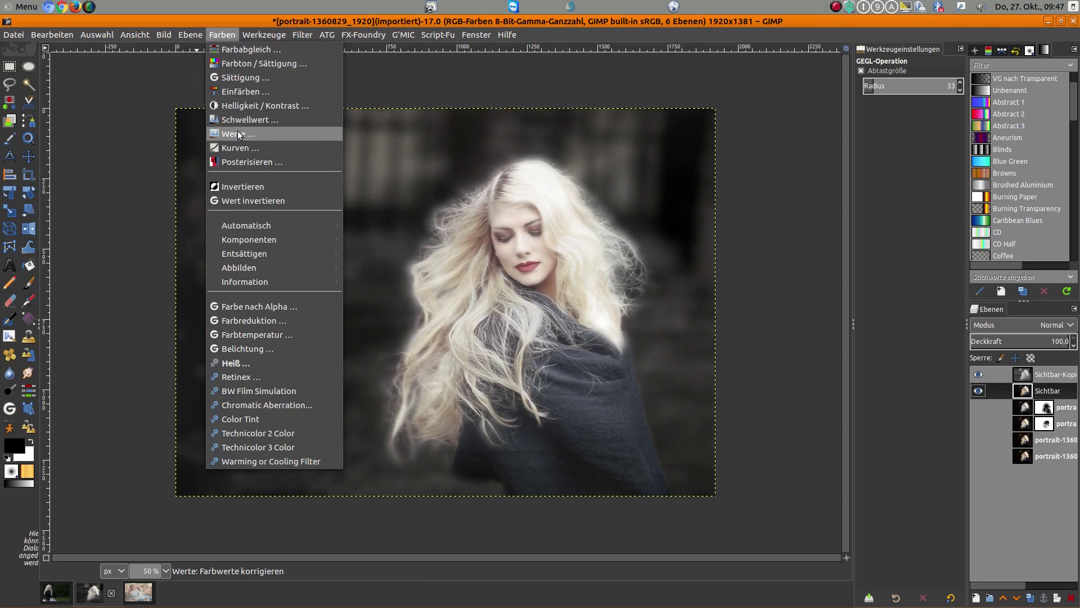
Apply Levels to the Sichtbar layer with input values 17, 0.78 and 235.
click(237, 133)
drag(711, 153, 731, 153)
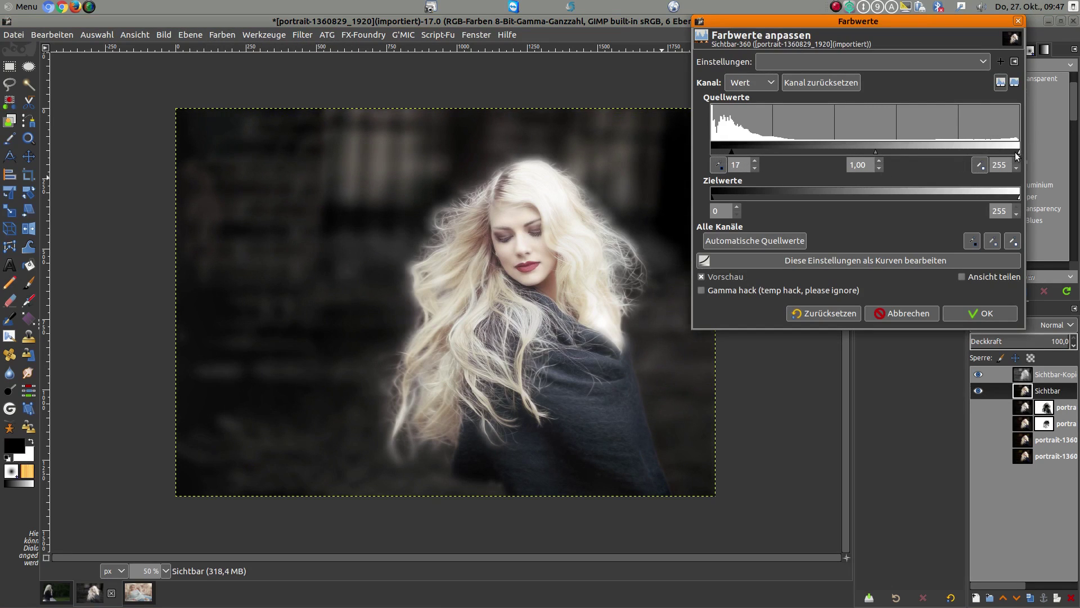
drag(1019, 153, 995, 153)
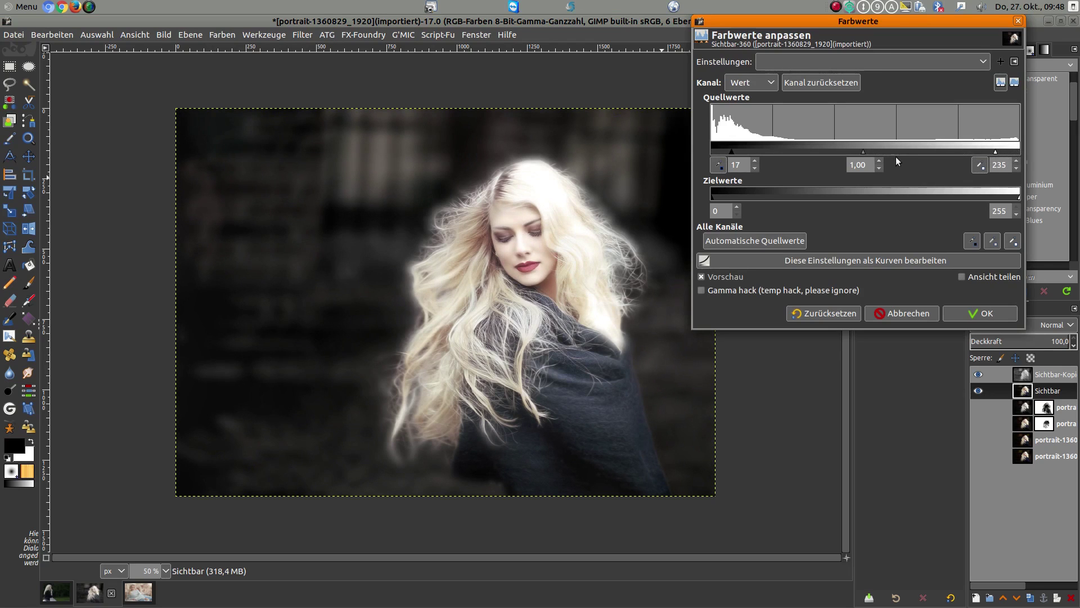
drag(863, 153, 878, 153)
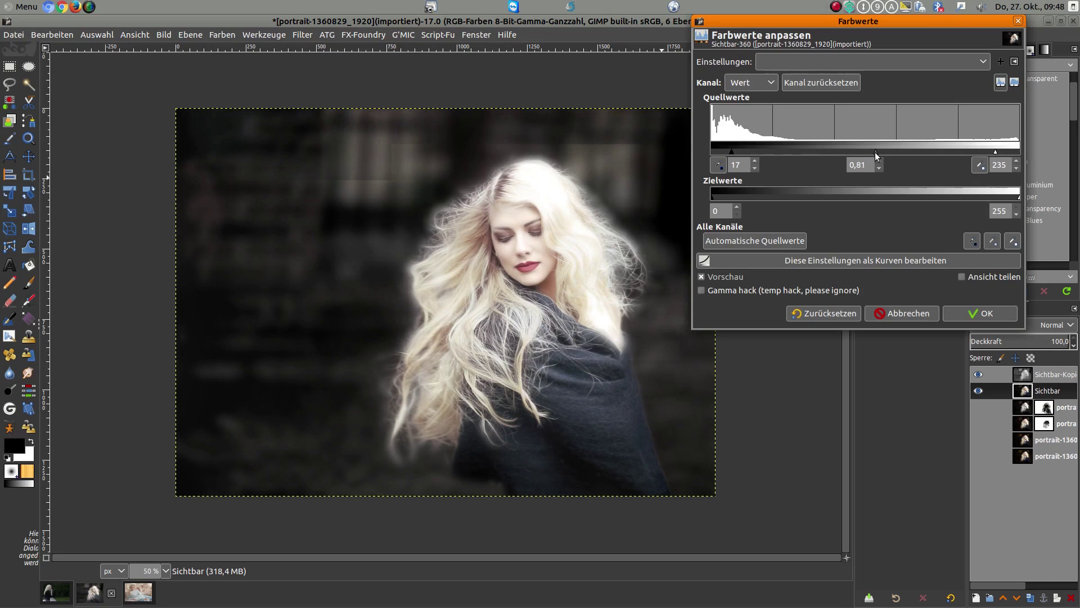
click(972, 310)
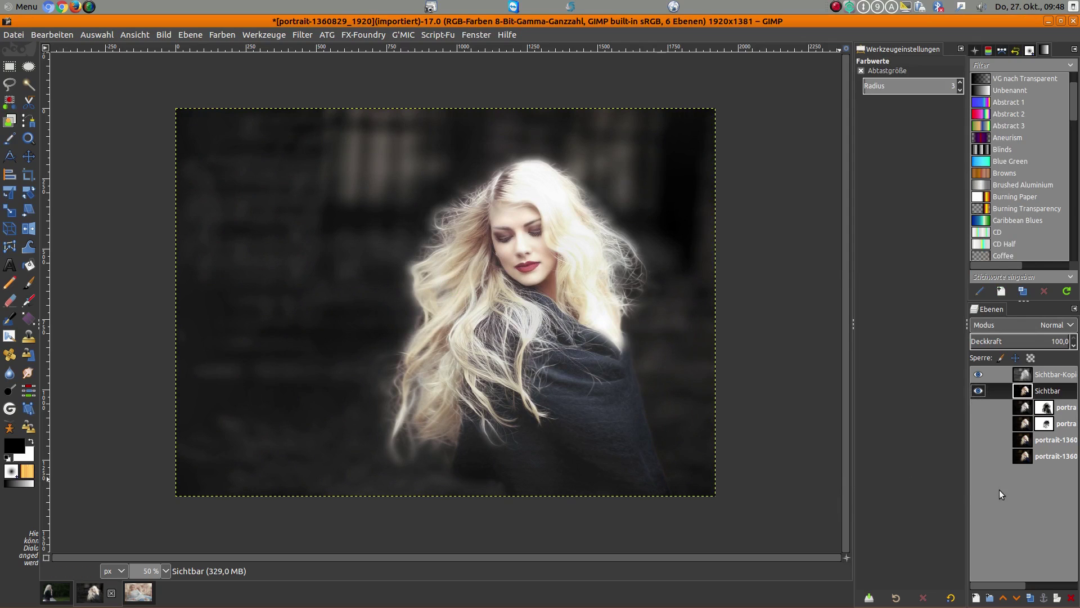
On the blond girl photo, build a stack of four identical layers and select the top copy.
click(57, 590)
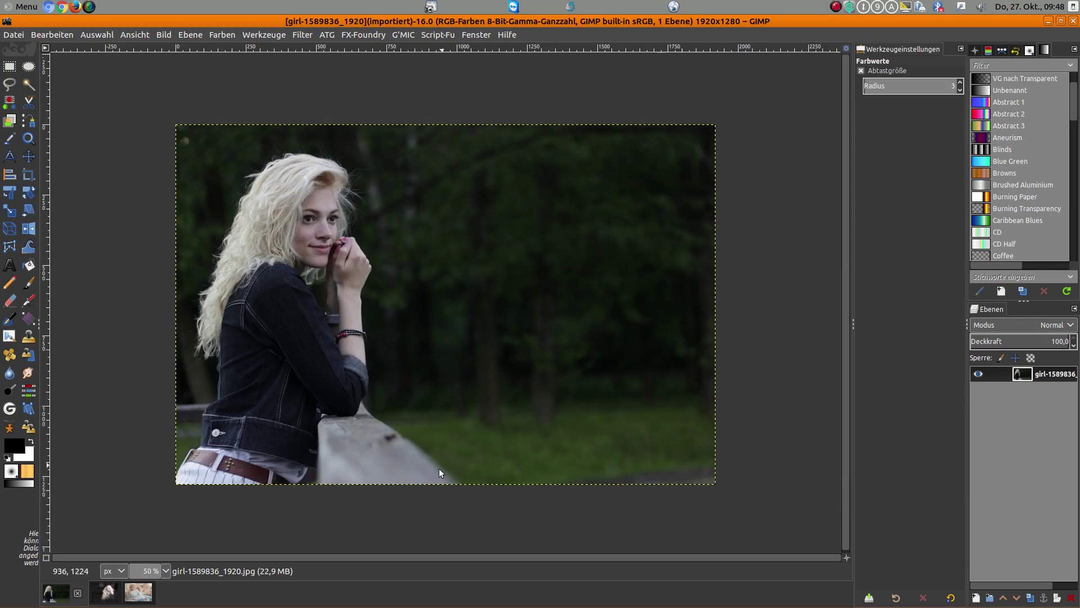
click(1030, 598)
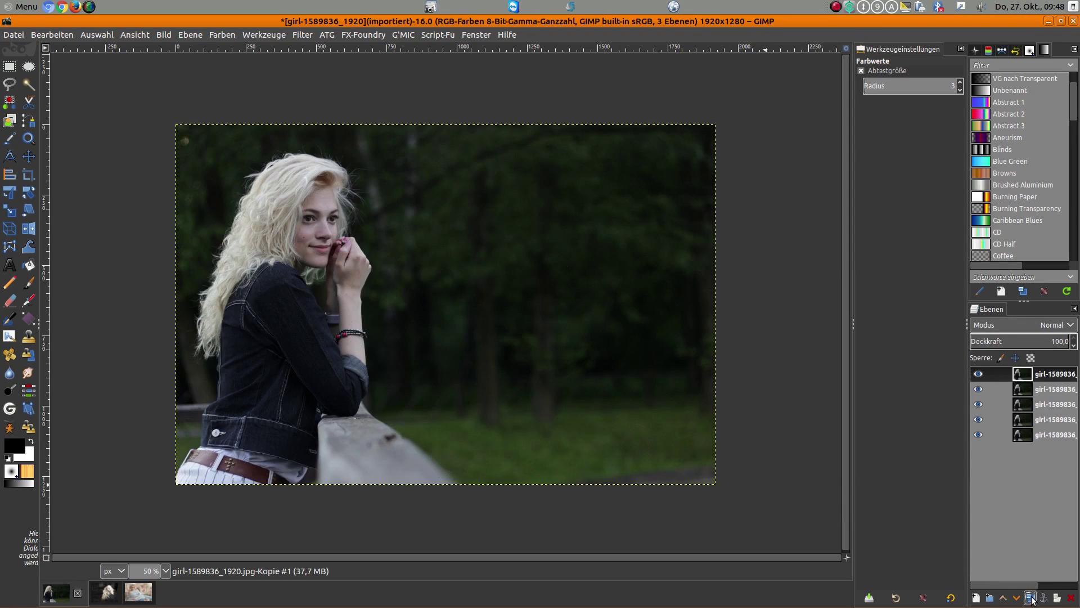
click(986, 439)
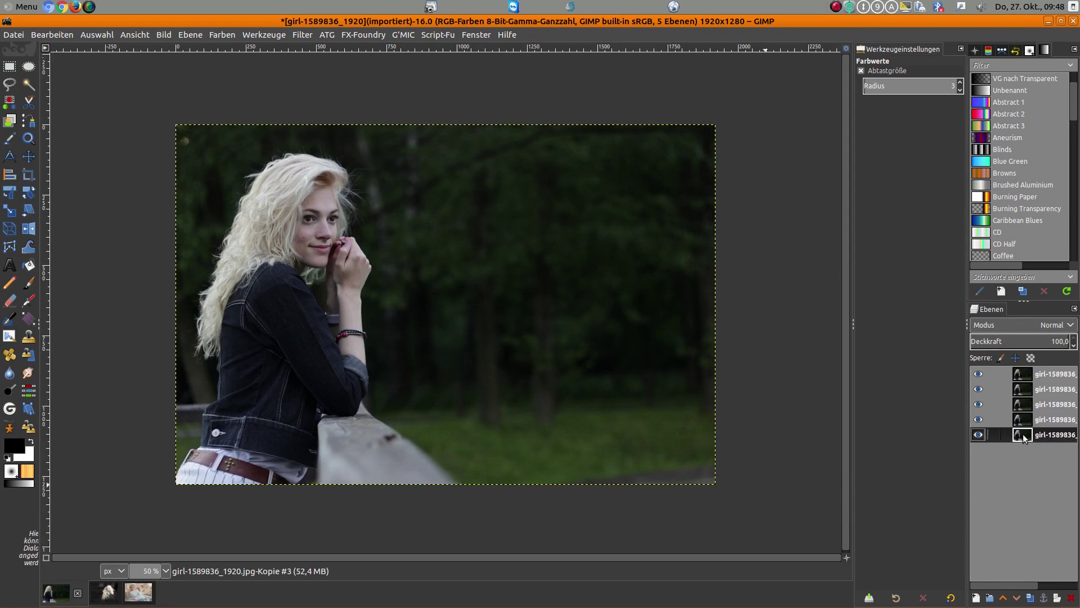
click(1072, 598)
click(995, 373)
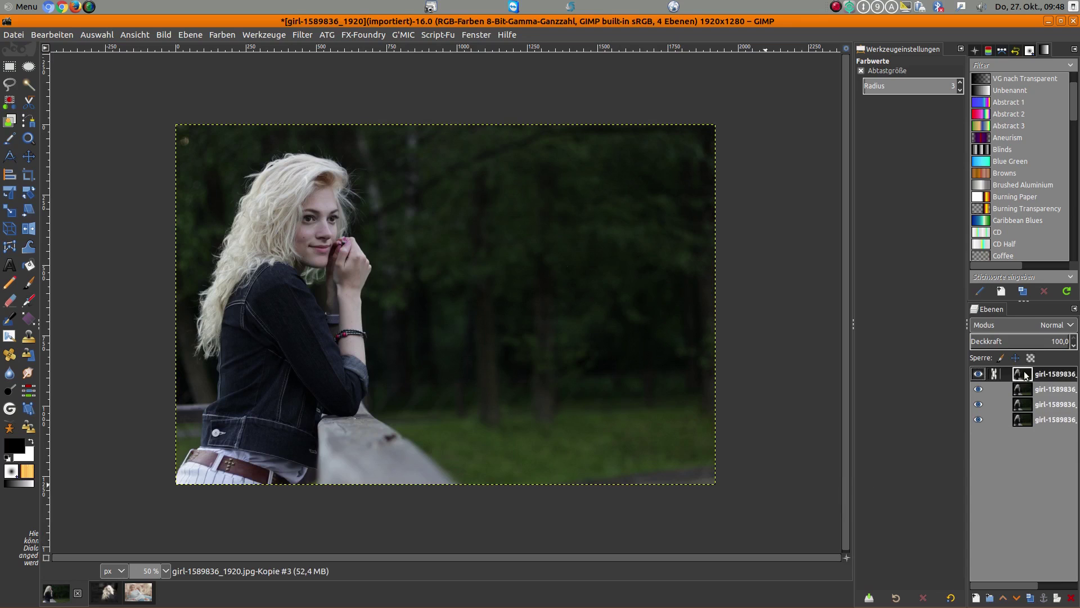
Apply a heavy blur to the top layer copy.
click(302, 34)
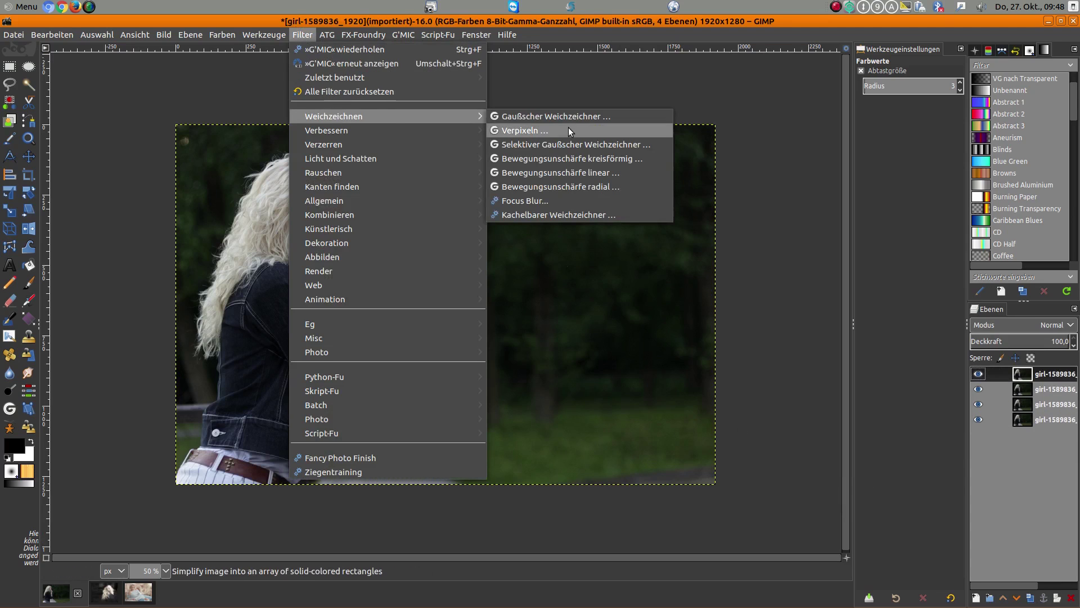
click(556, 116)
click(775, 212)
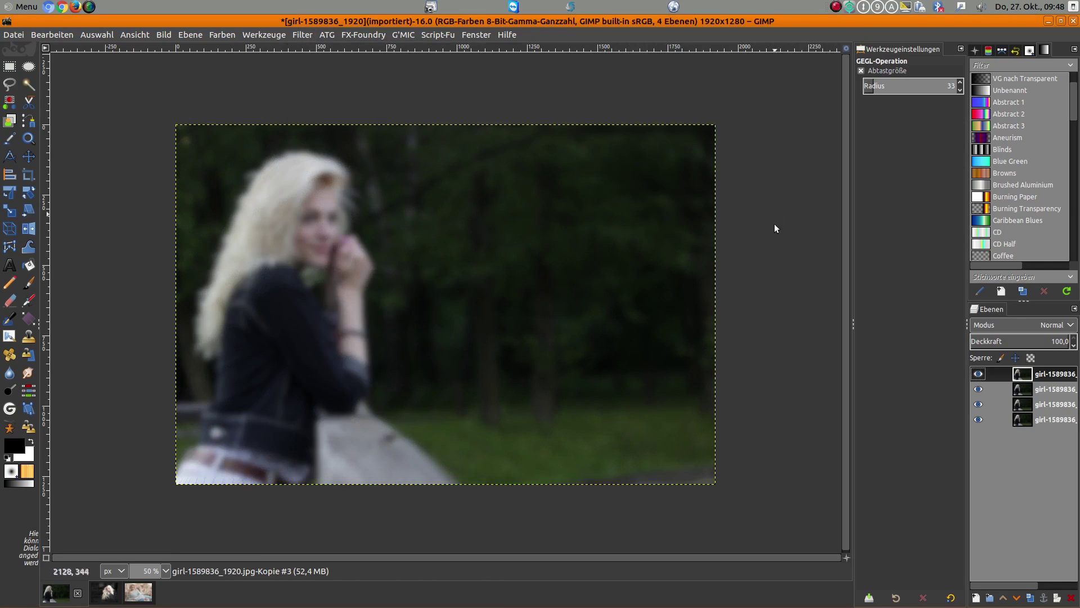
Brighten the blurred top layer with an exposure of 0.200.
click(223, 34)
mouse_move(238, 268)
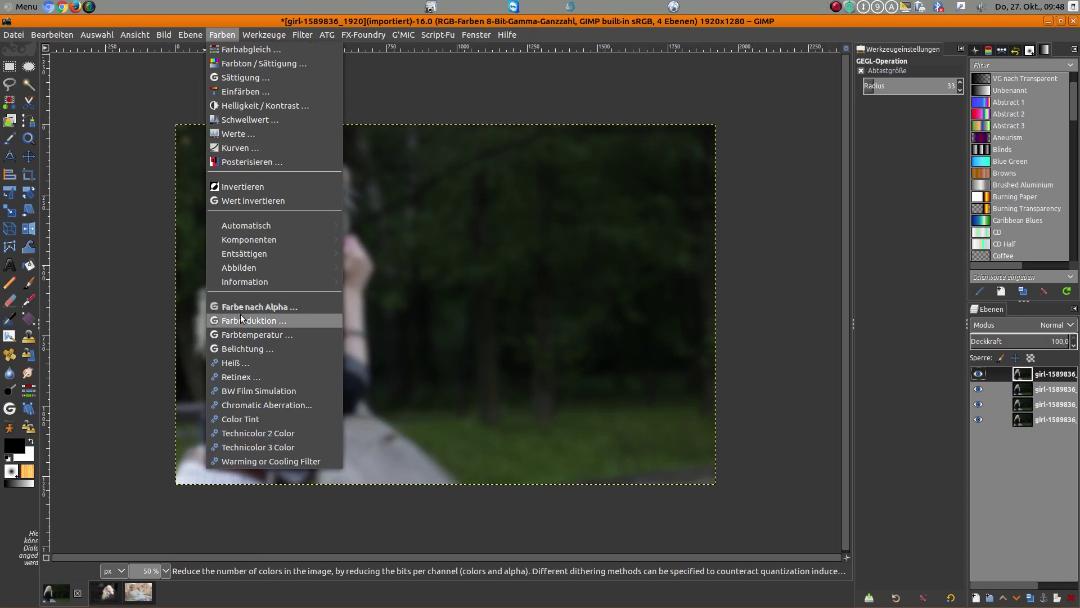
click(244, 349)
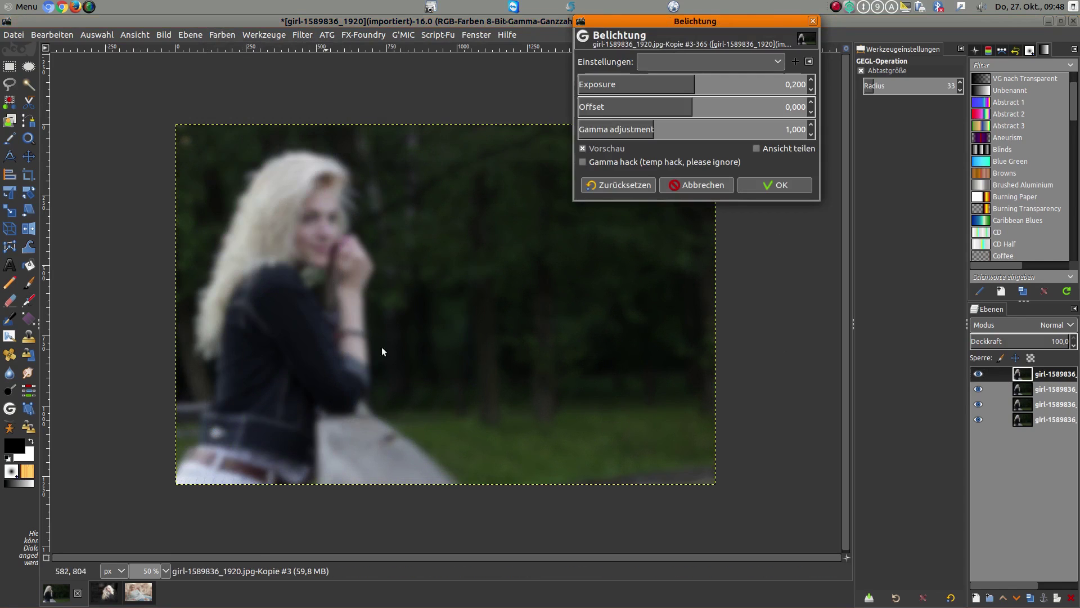
click(775, 185)
click(1055, 390)
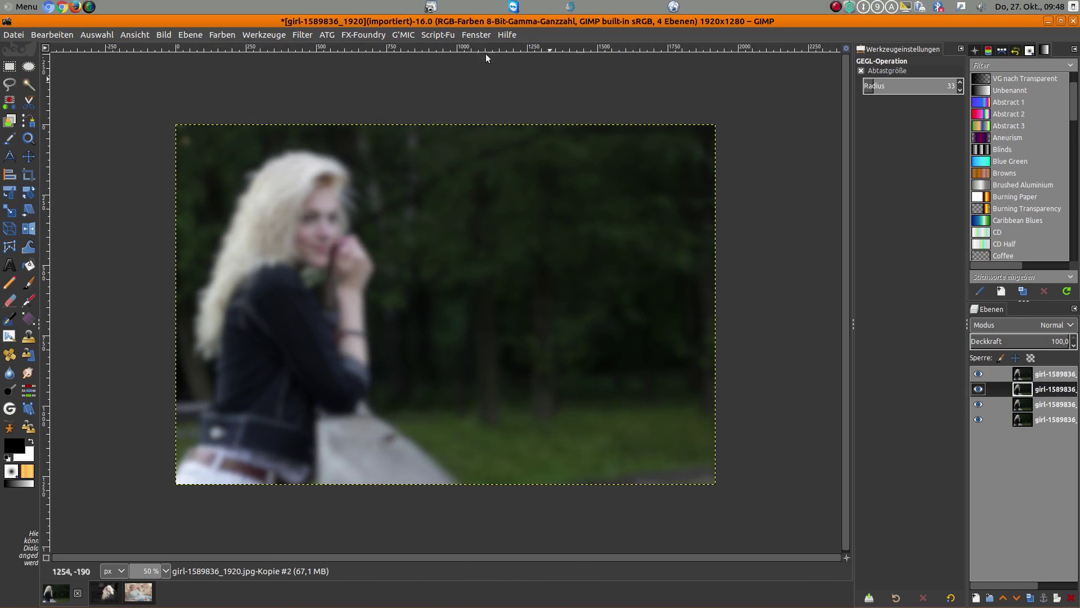
Apply the G'MIC Rodilius painterly effect to the second layer.
click(403, 34)
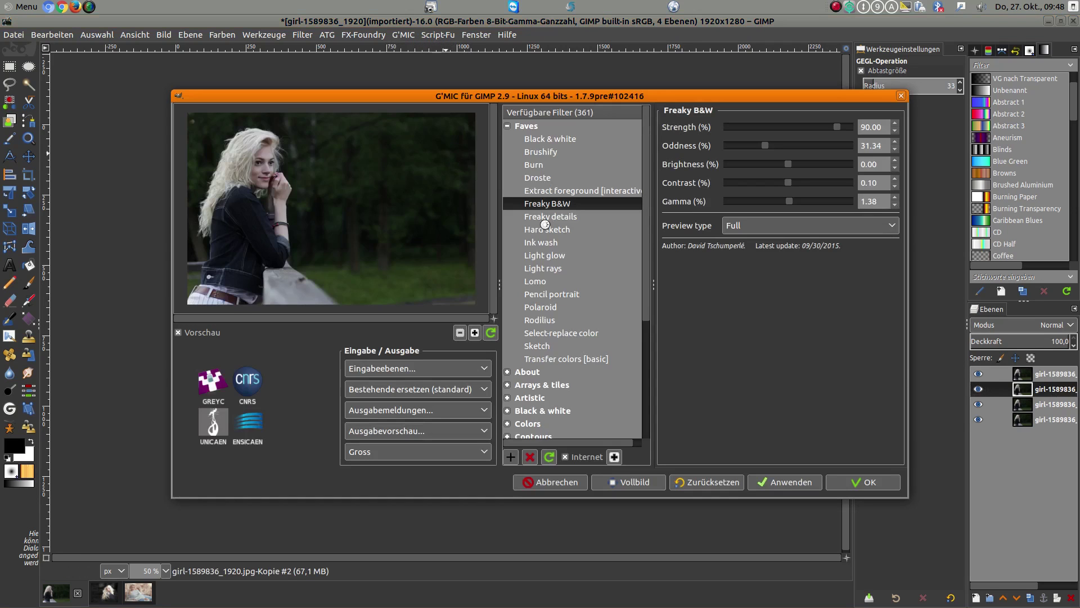
click(540, 319)
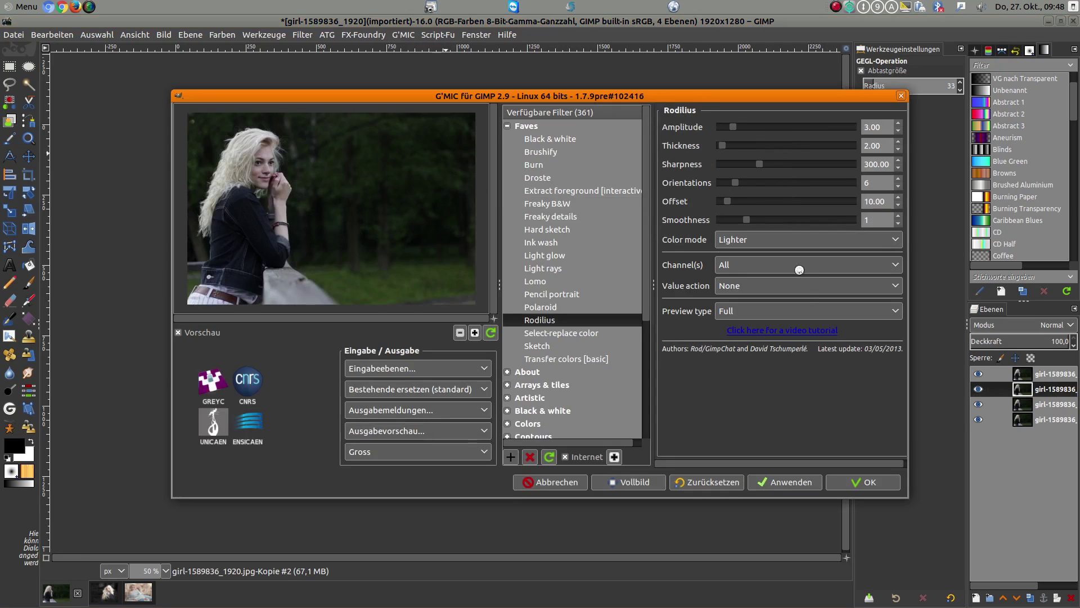
click(865, 482)
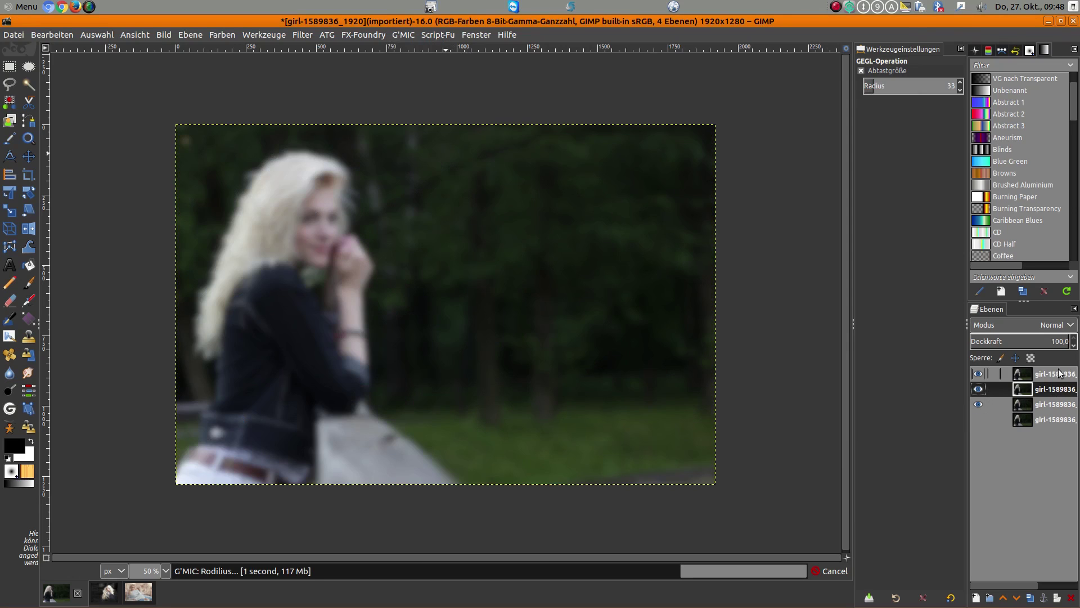
Add a white, fully opaque layer mask to the blurred top layer.
right_click(1057, 393)
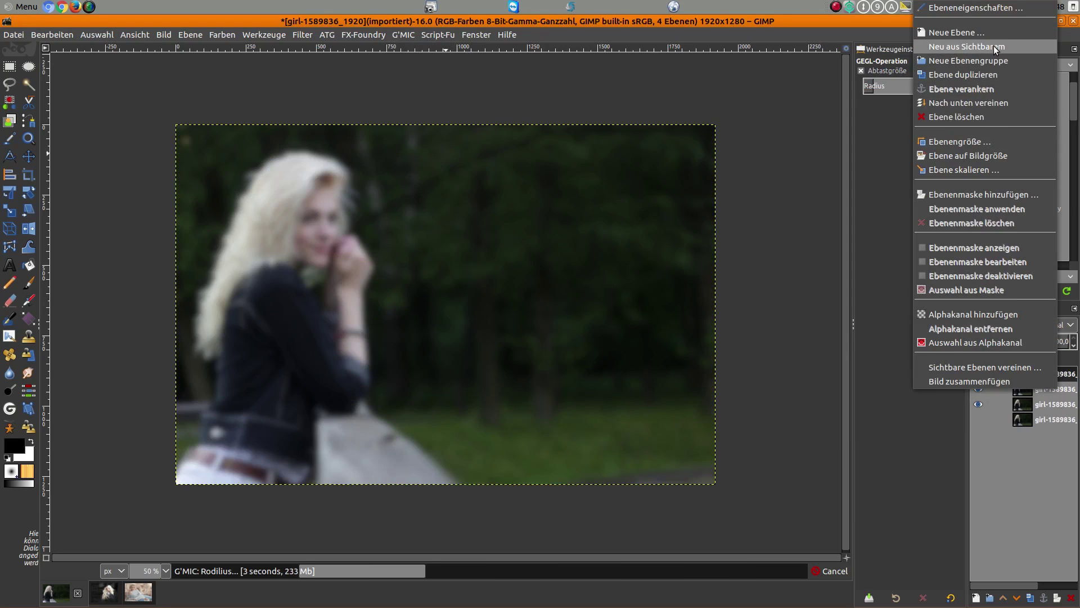
click(999, 193)
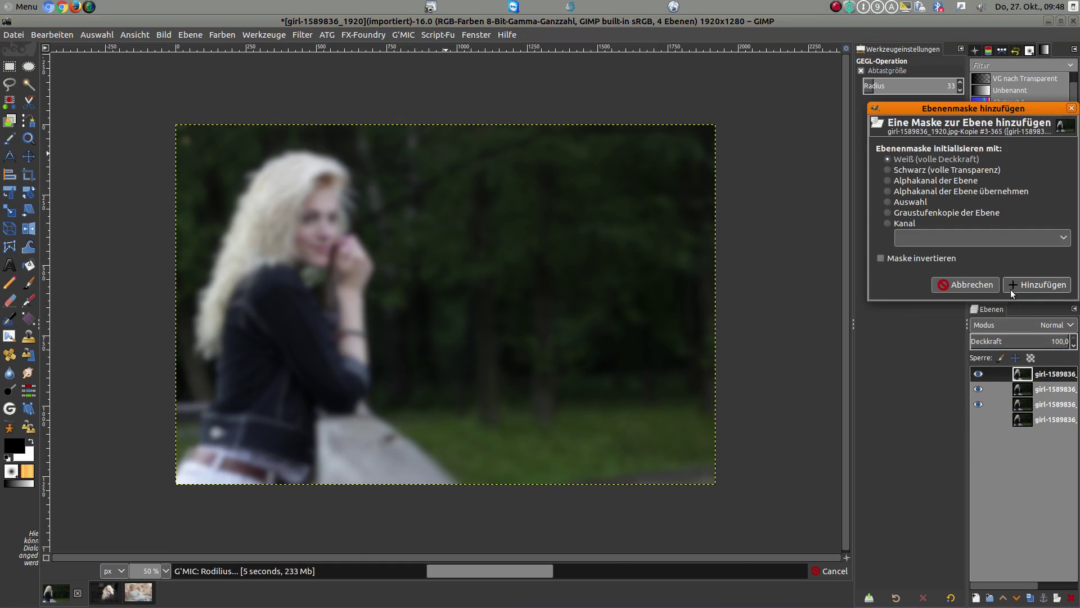
click(1038, 284)
click(1055, 391)
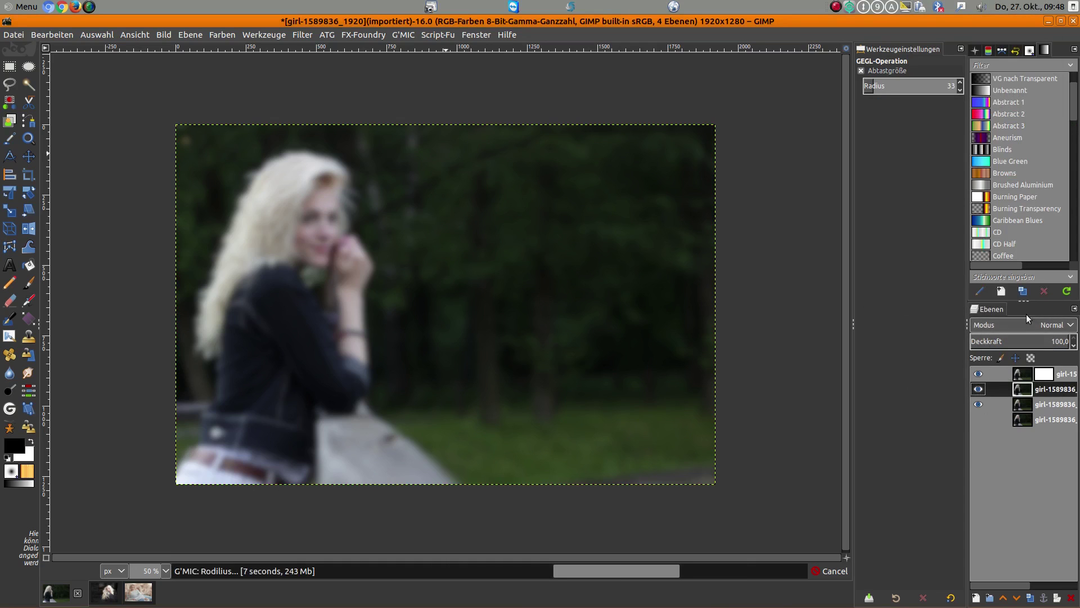
right_click(1056, 396)
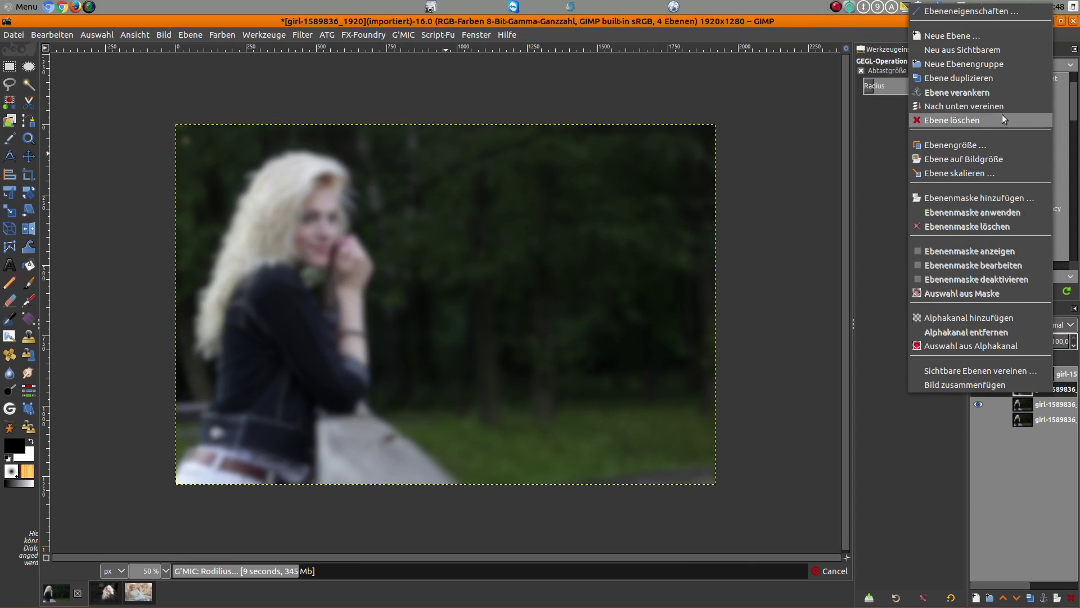
Add a white mask to the second layer, then ready the Paintbrush on the top layer's mask.
click(998, 199)
click(1037, 290)
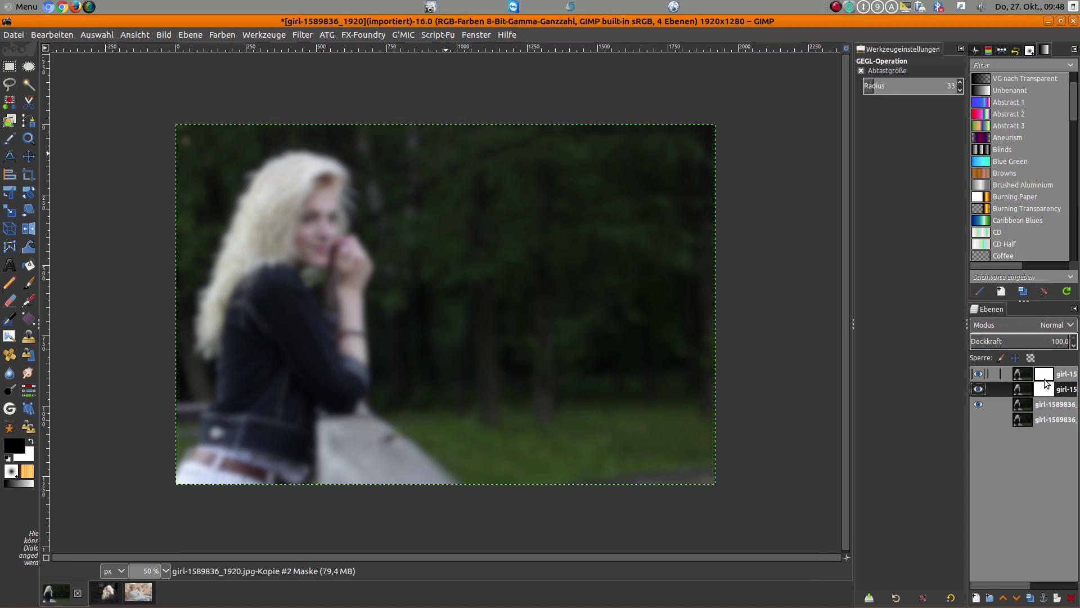
click(1041, 374)
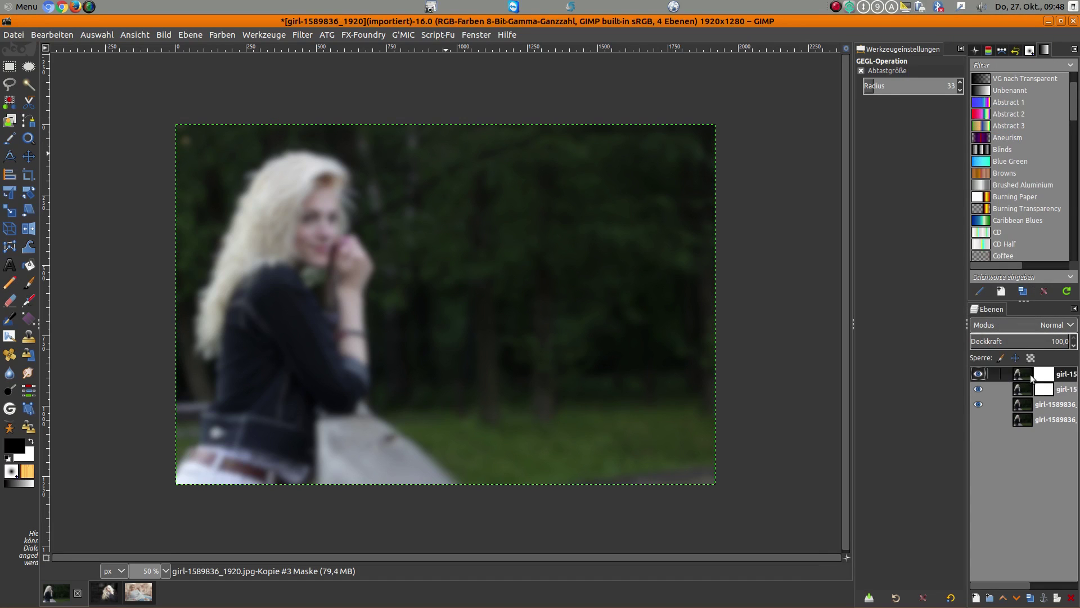
click(29, 283)
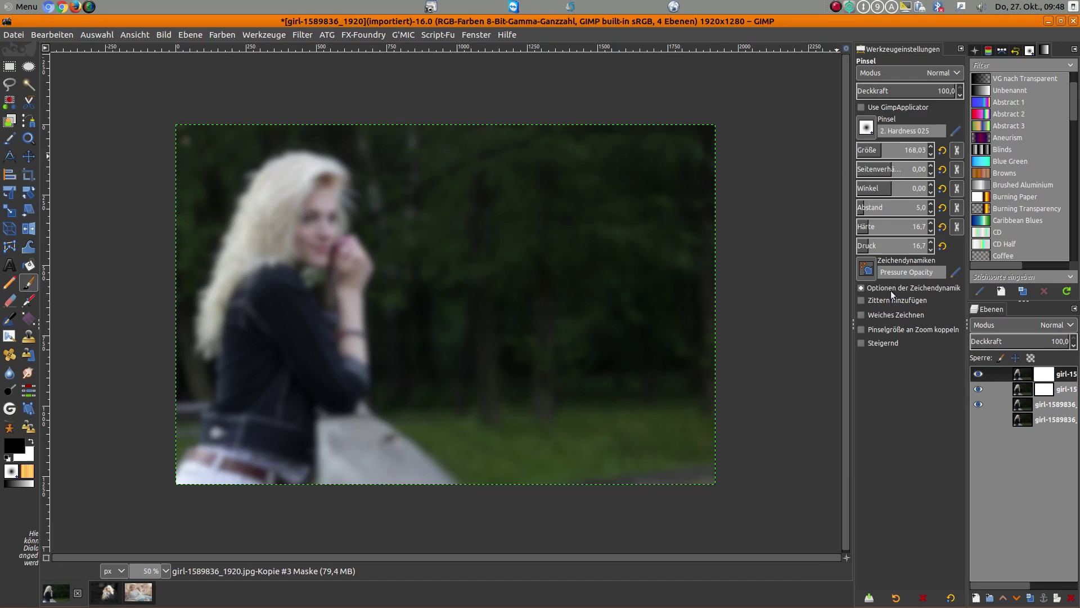
Paint black on the top mask over the hair, face, sleeve and jacket to reveal them sharp.
scroll(304, 188, up, 1)
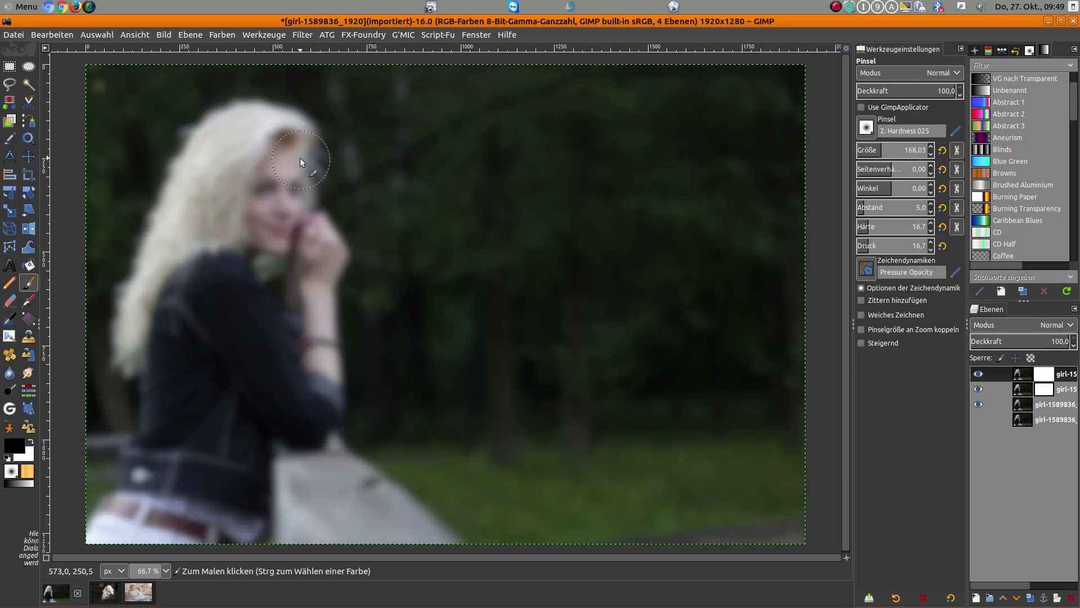
drag(237, 122, 195, 174)
mouse_move(160, 245)
mouse_down()
mouse_move(132, 345)
mouse_move(150, 364)
mouse_up()
mouse_move(166, 271)
mouse_down()
mouse_move(211, 191)
mouse_move(254, 156)
mouse_move(285, 215)
mouse_move(293, 153)
mouse_move(238, 218)
mouse_up()
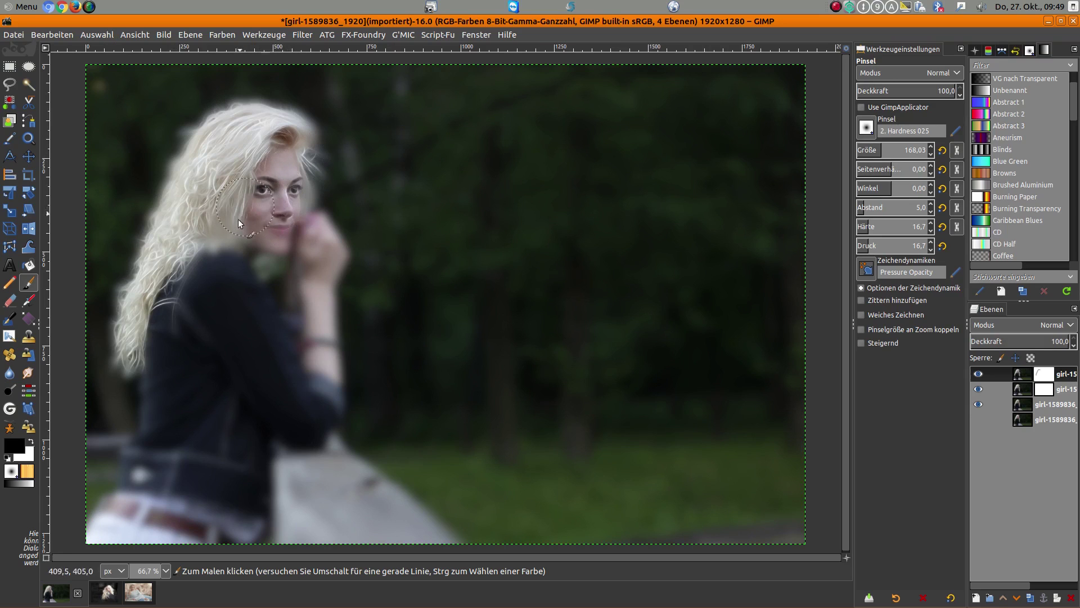
mouse_move(312, 326)
mouse_down()
mouse_move(248, 306)
mouse_move(296, 429)
mouse_move(167, 323)
mouse_move(157, 447)
mouse_up()
mouse_move(134, 493)
mouse_down()
mouse_move(223, 397)
mouse_move(255, 416)
mouse_move(218, 549)
mouse_move(124, 528)
mouse_move(126, 507)
mouse_move(254, 470)
mouse_move(249, 511)
mouse_move(261, 426)
mouse_move(310, 419)
mouse_move(335, 389)
mouse_up()
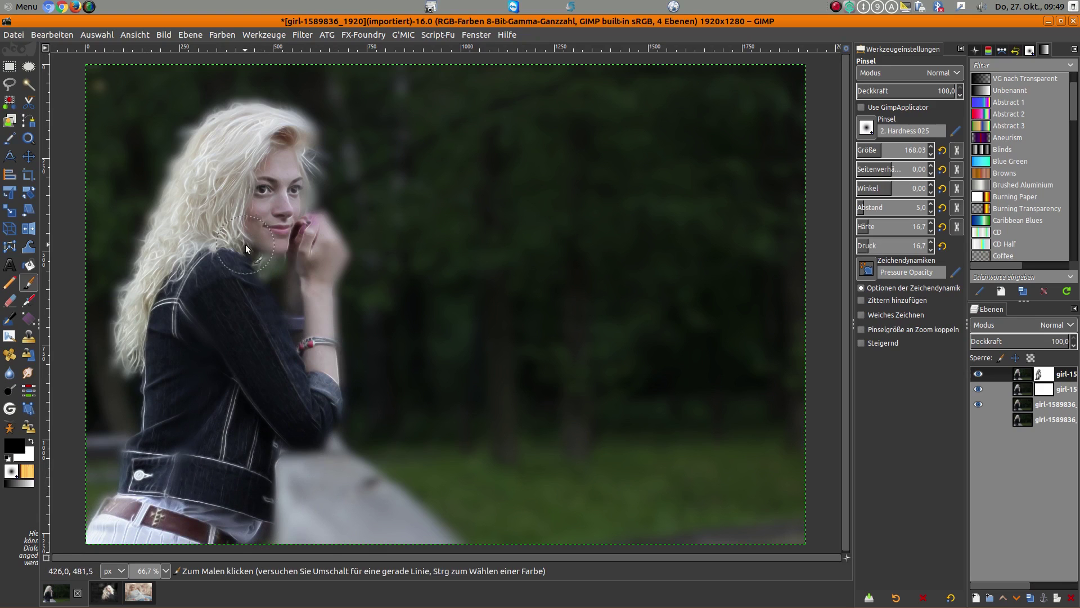
drag(246, 284, 285, 316)
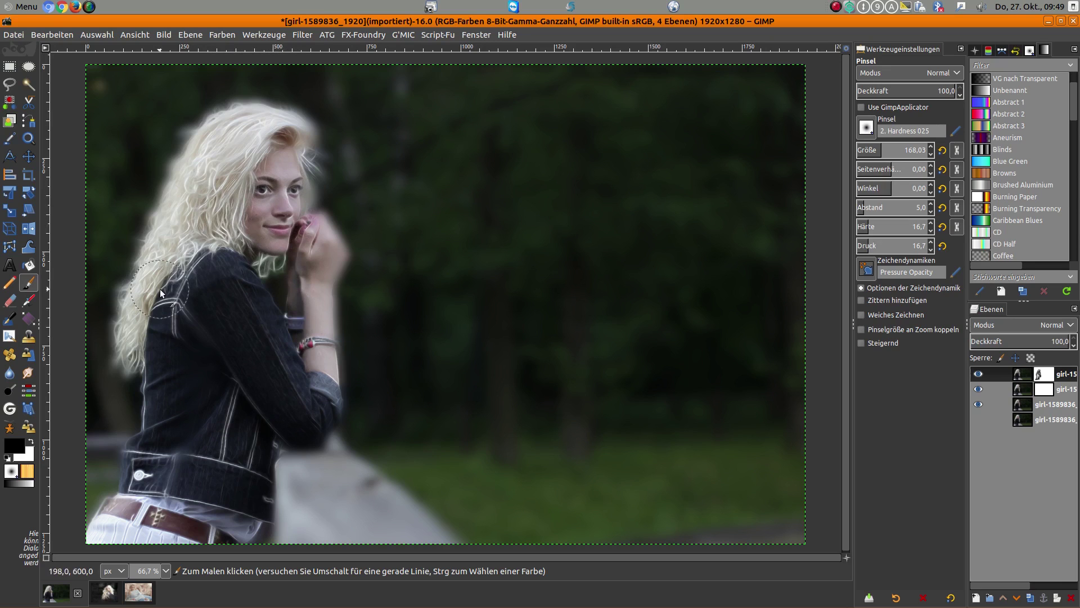
Paint the second layer's mask to tone down Rodilius along the hair edge, jacket and sleeve.
click(1058, 389)
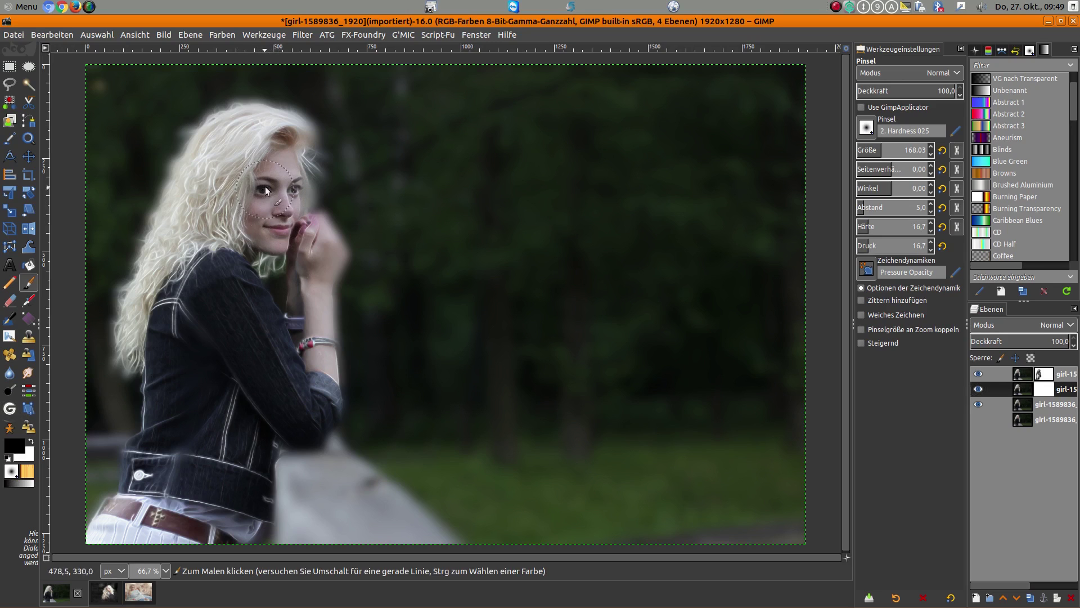
drag(195, 217, 157, 305)
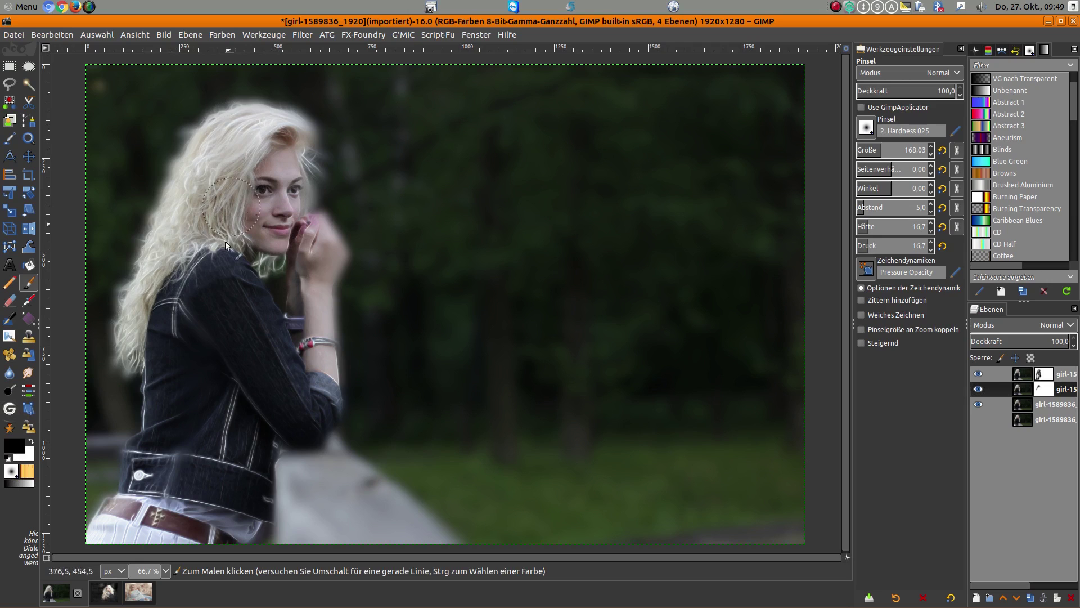
mouse_move(150, 401)
mouse_down()
mouse_move(233, 380)
mouse_move(232, 489)
mouse_move(143, 449)
mouse_move(120, 542)
mouse_move(209, 471)
mouse_up()
drag(234, 349, 306, 407)
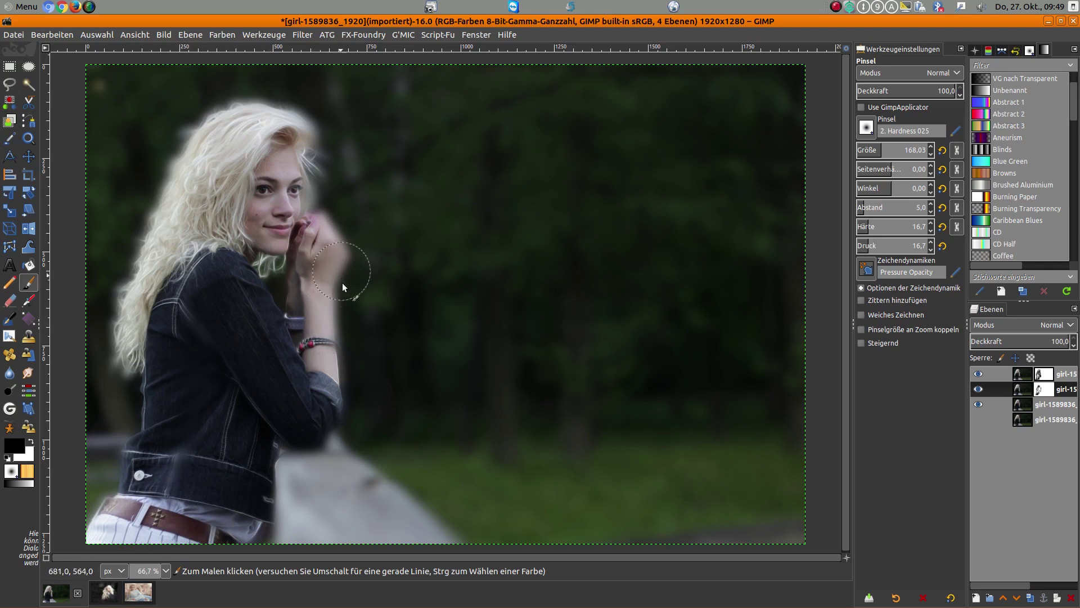
Touch up the wrist on the top layer's mask to sharpen it.
click(1004, 375)
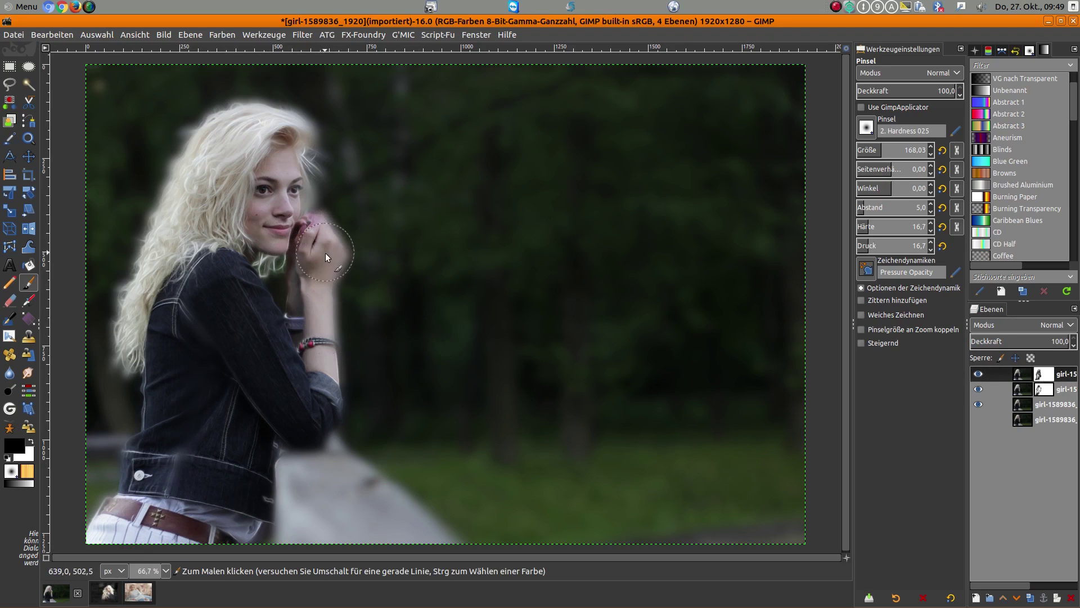
click(319, 327)
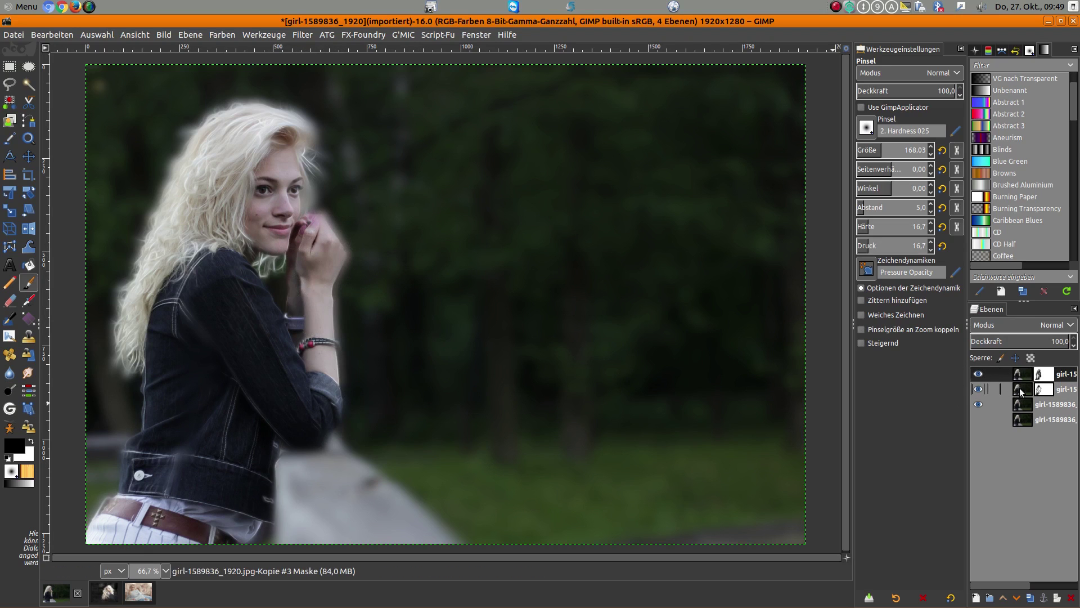
click(999, 387)
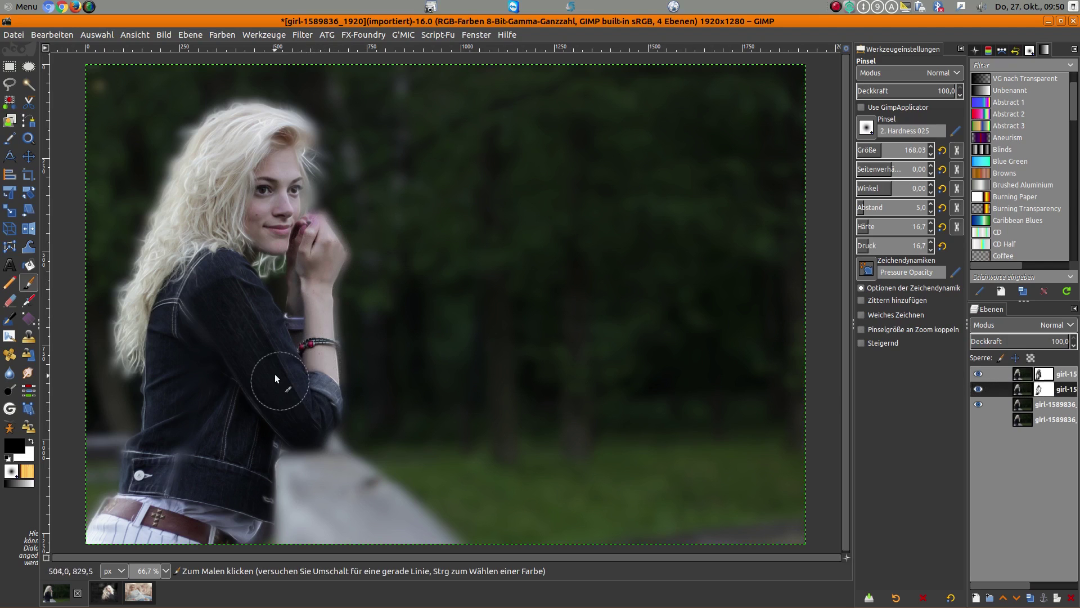
ctrl+scroll(273, 376, down, 2)
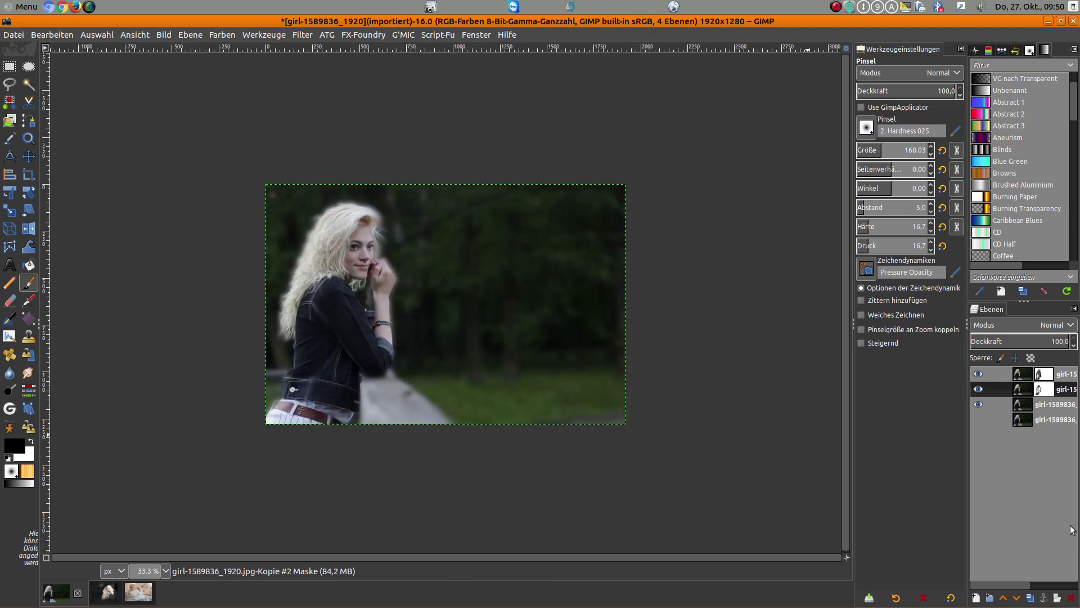
click(1023, 390)
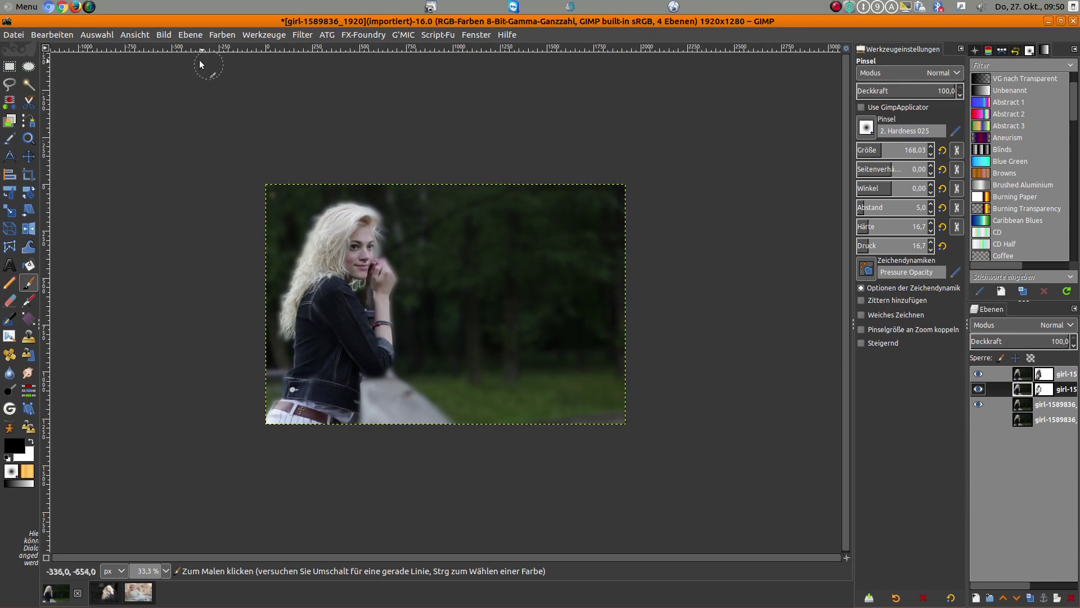
Lower the saturation of Kopie #2 and the top copy Kopie #3 to 0.324.
click(189, 35)
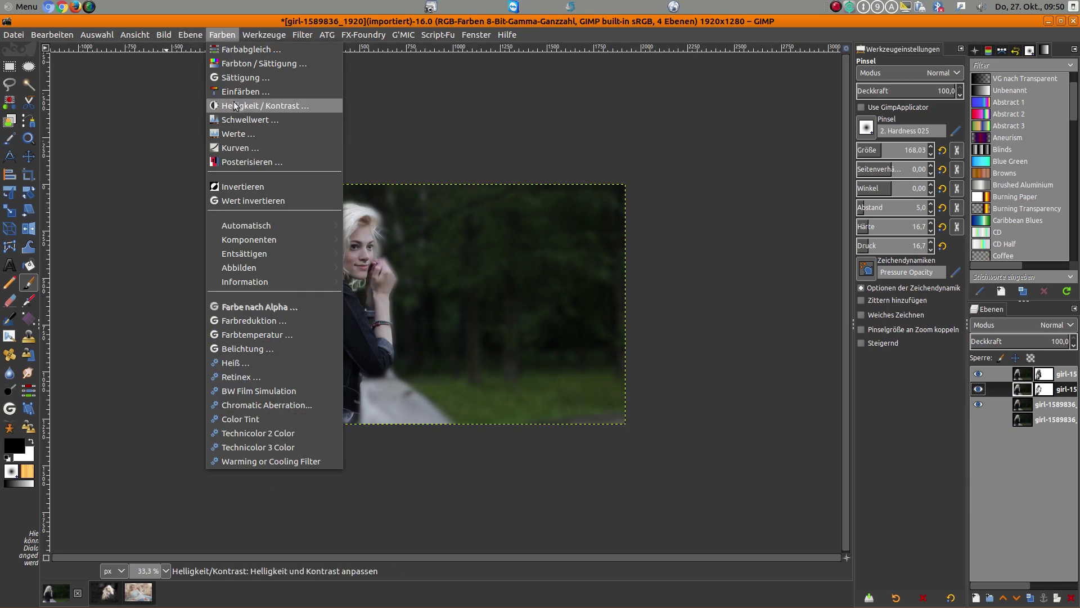
click(239, 82)
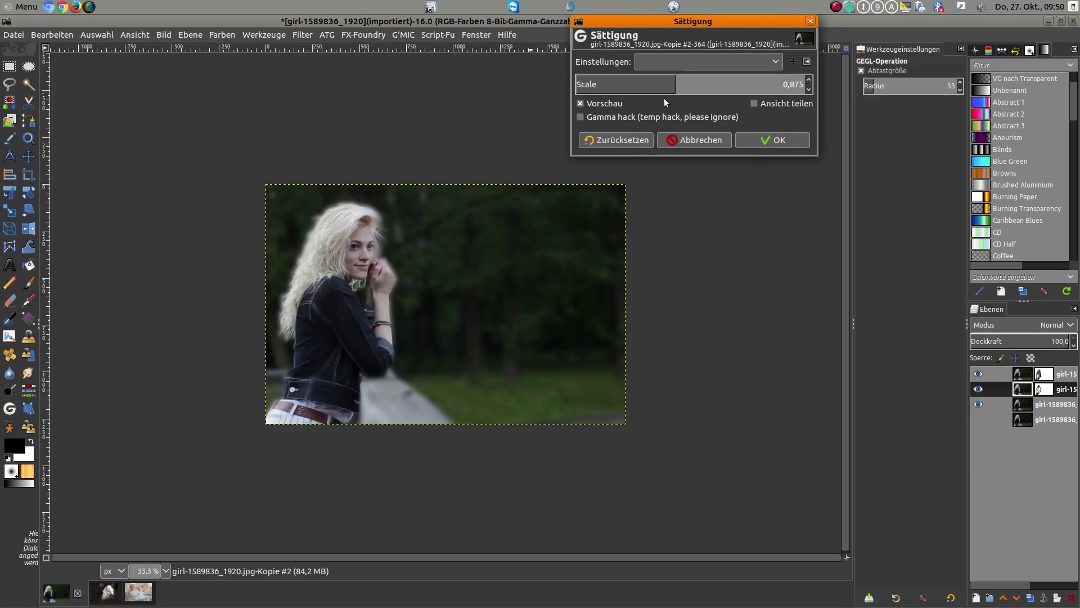
drag(674, 85, 642, 87)
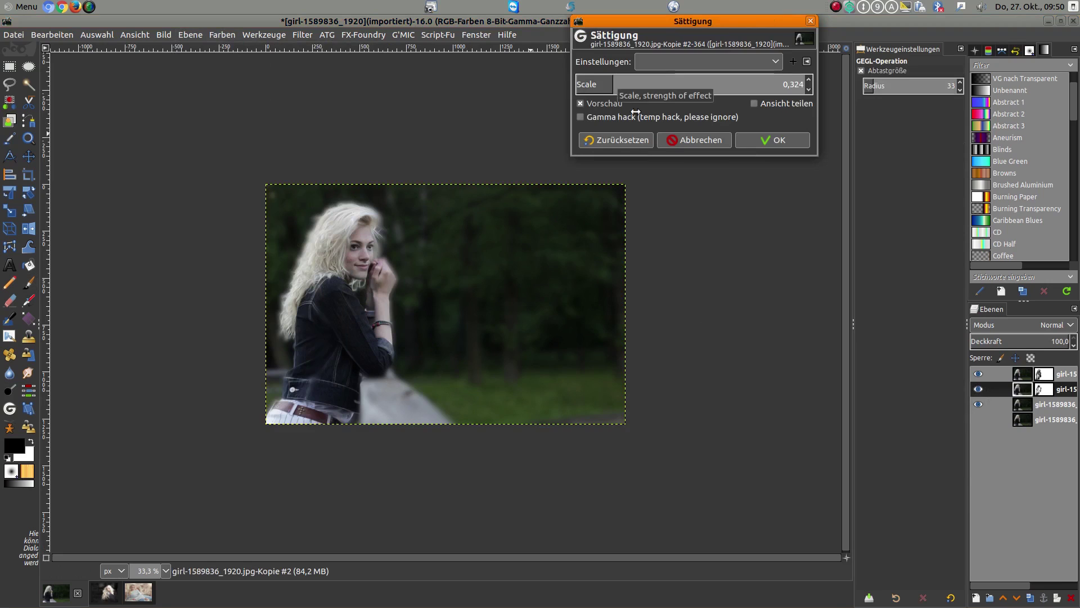
click(753, 141)
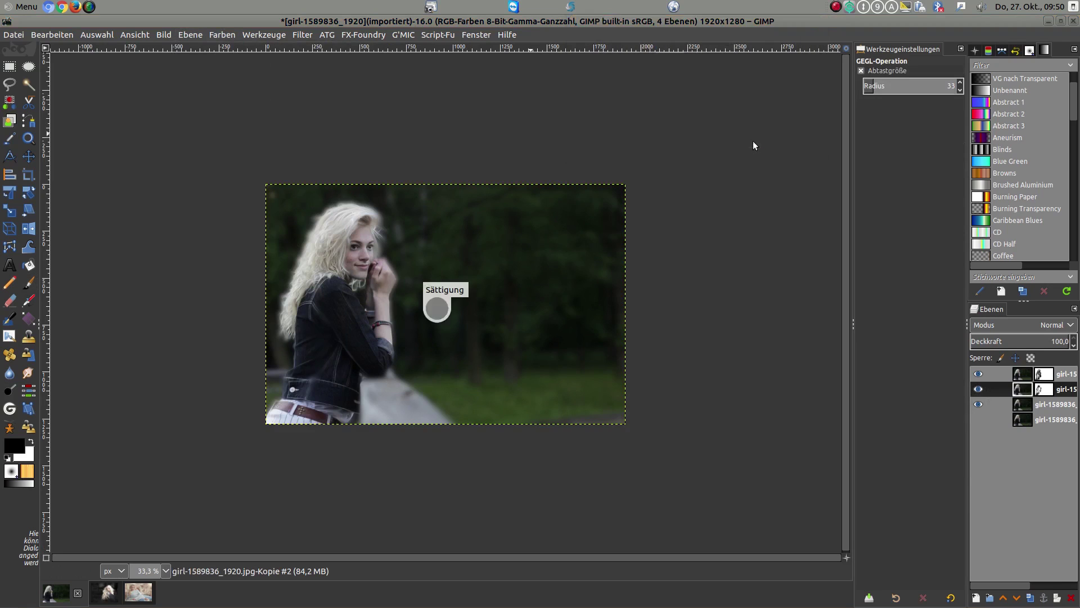
click(1023, 379)
click(220, 34)
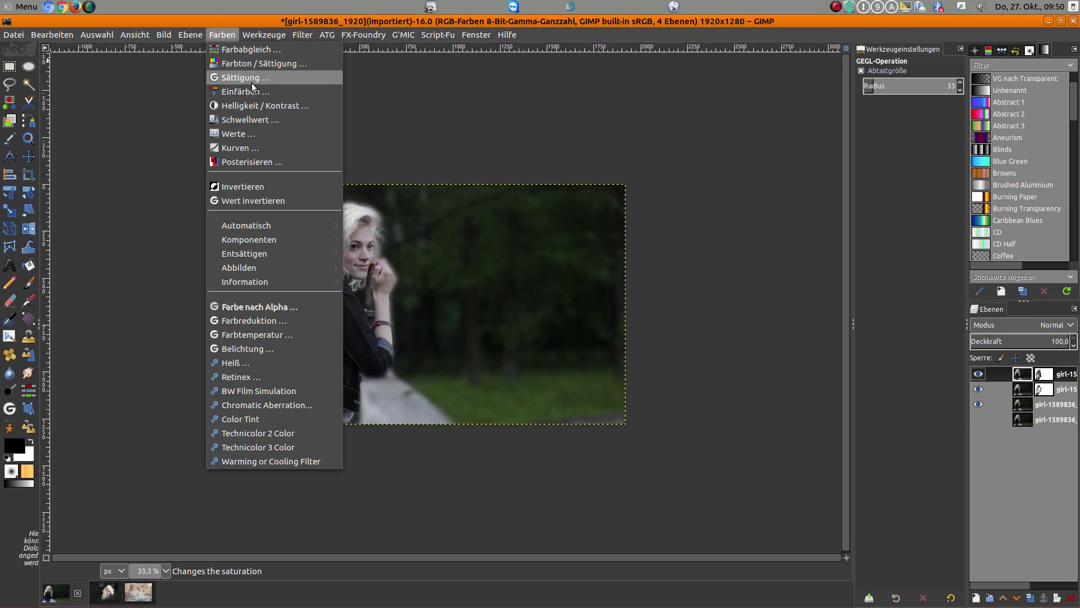
click(252, 83)
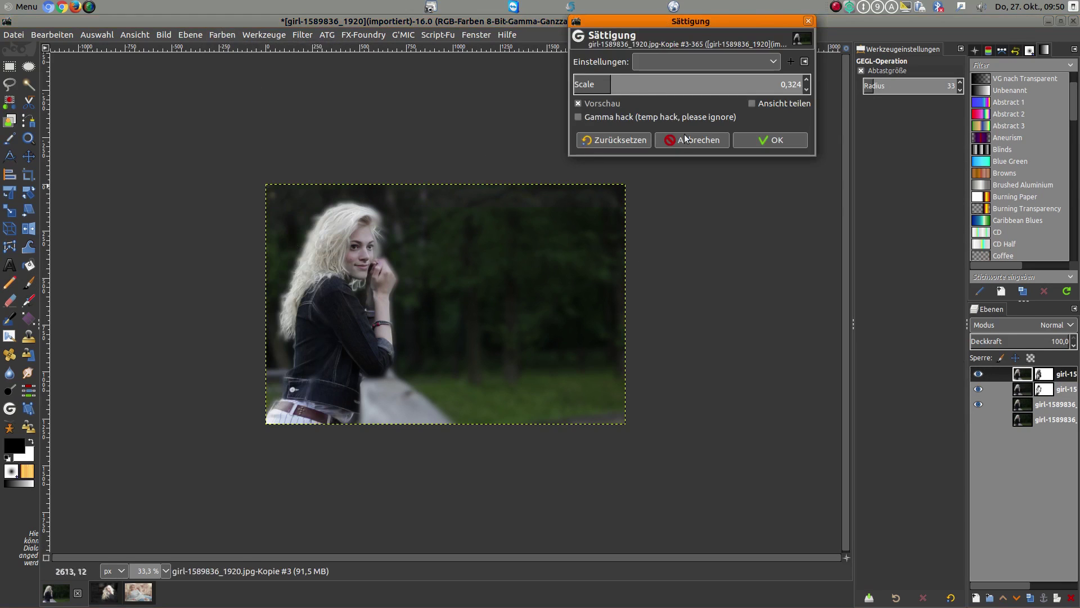
click(757, 140)
Raise the saturation of Kopie #1 to about 1.253.
click(1022, 407)
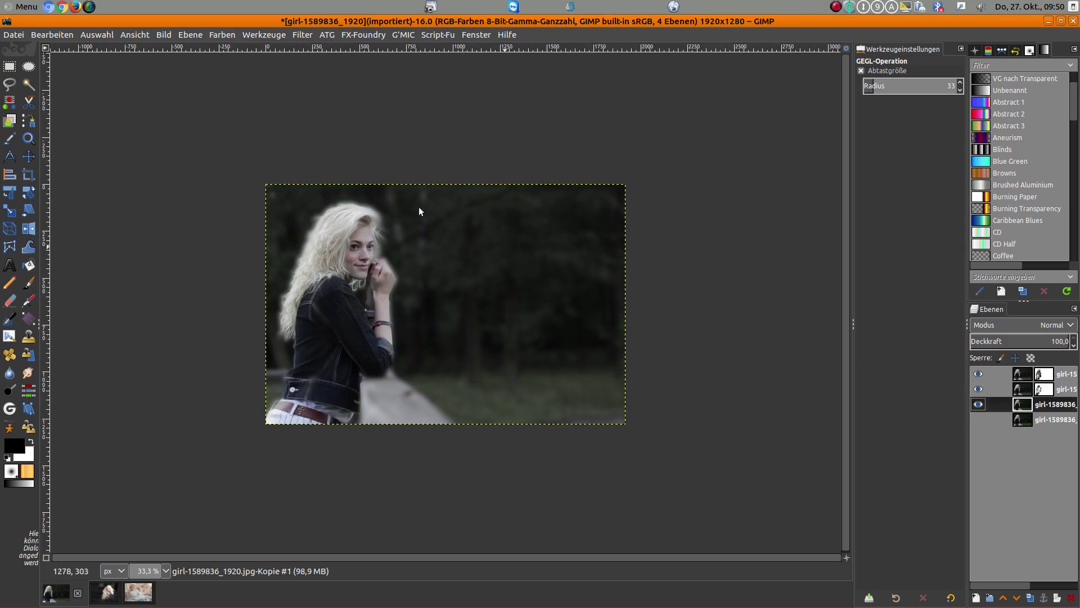
click(222, 35)
click(234, 78)
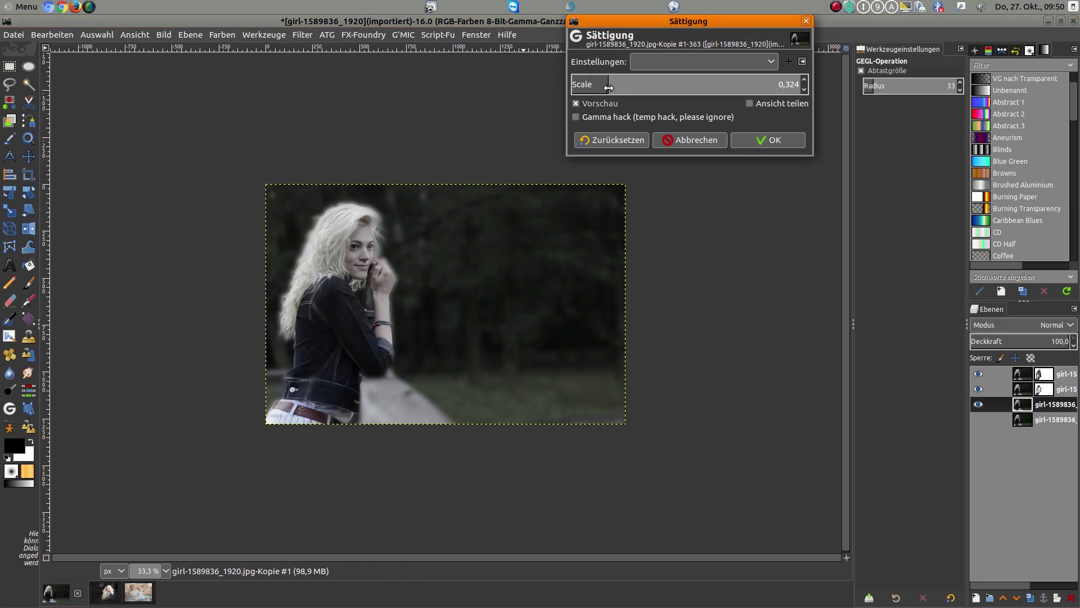
drag(613, 85, 709, 89)
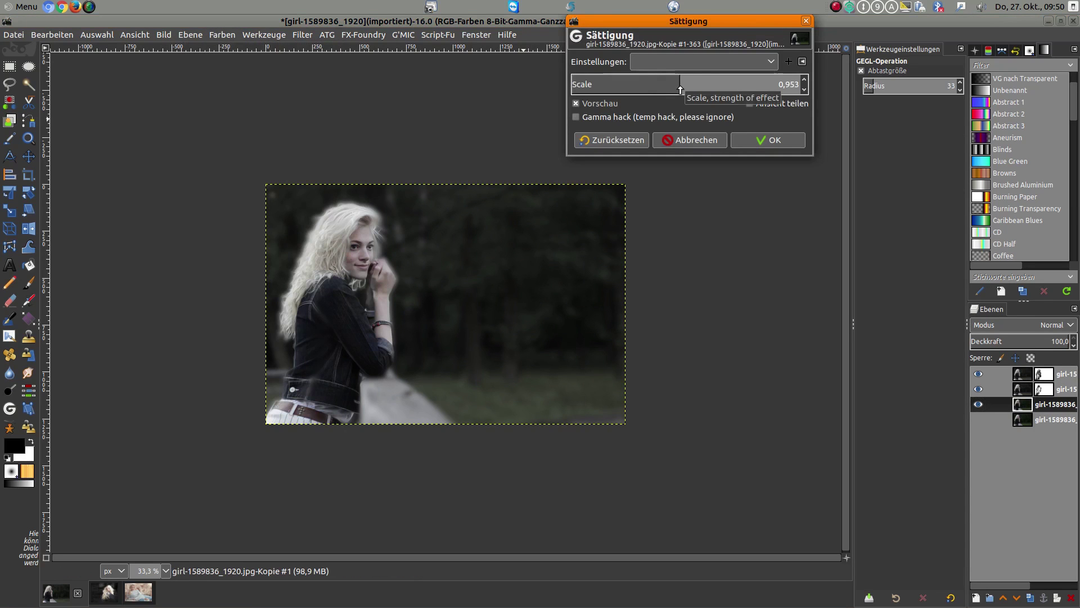
click(775, 144)
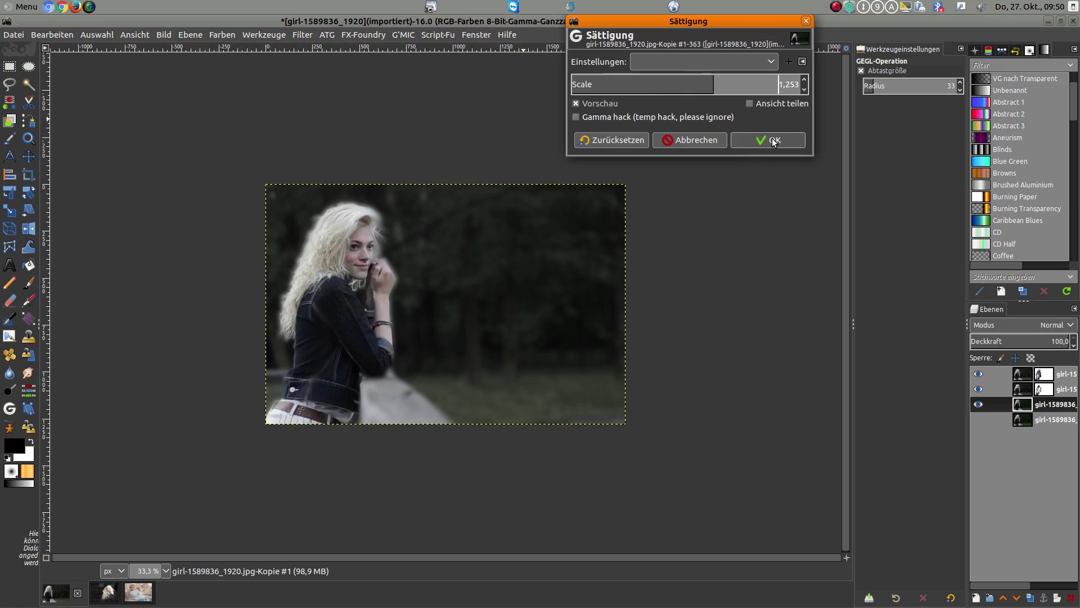
Create a Sichtbar layer from the visible image, move it to the top, and duplicate it.
right_click(1036, 418)
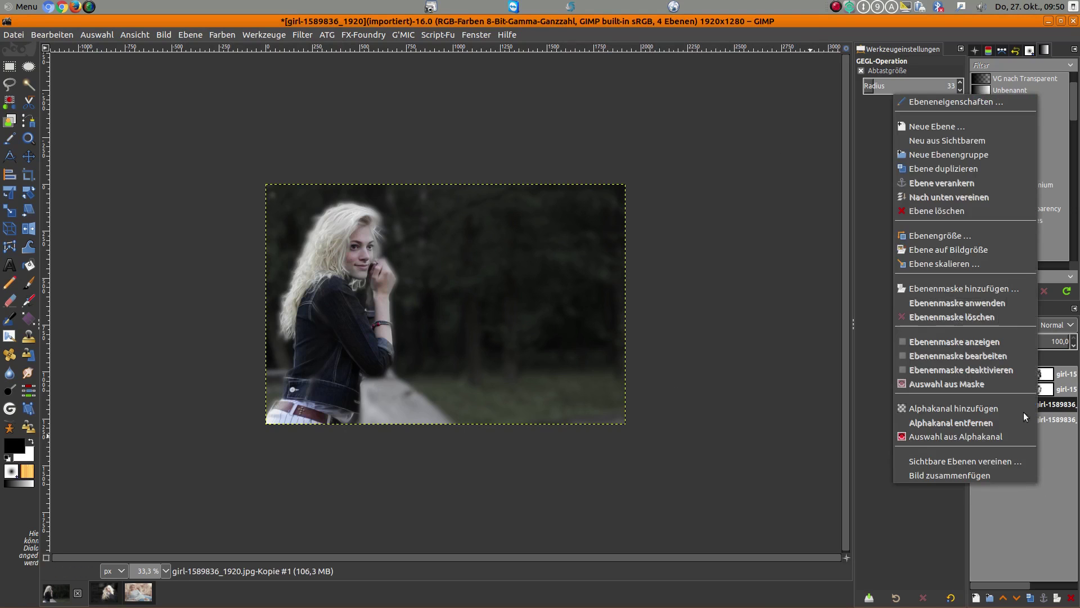
click(964, 140)
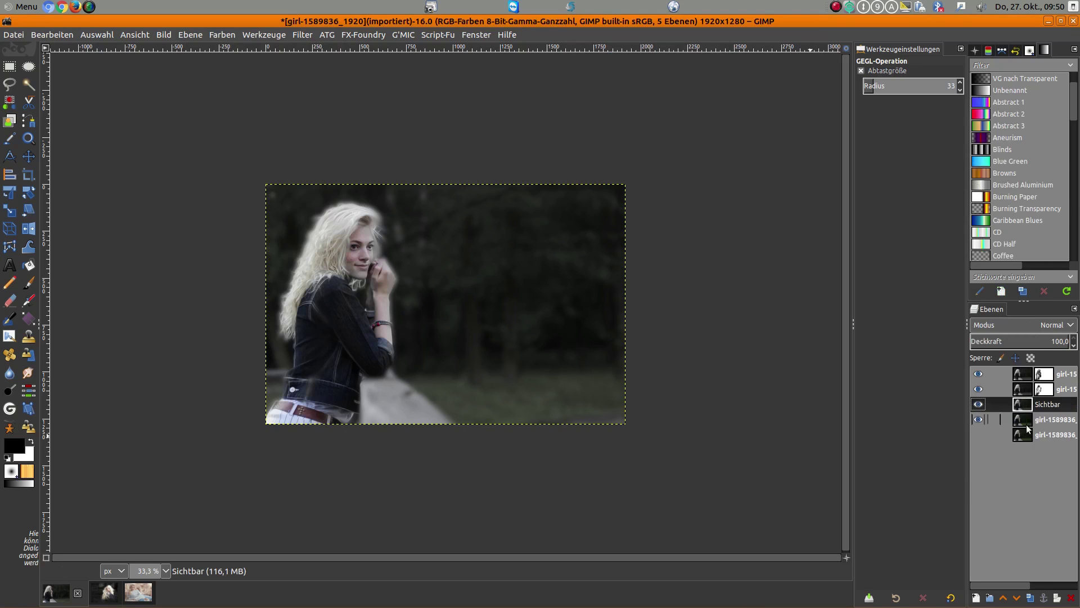
drag(1023, 409, 1023, 371)
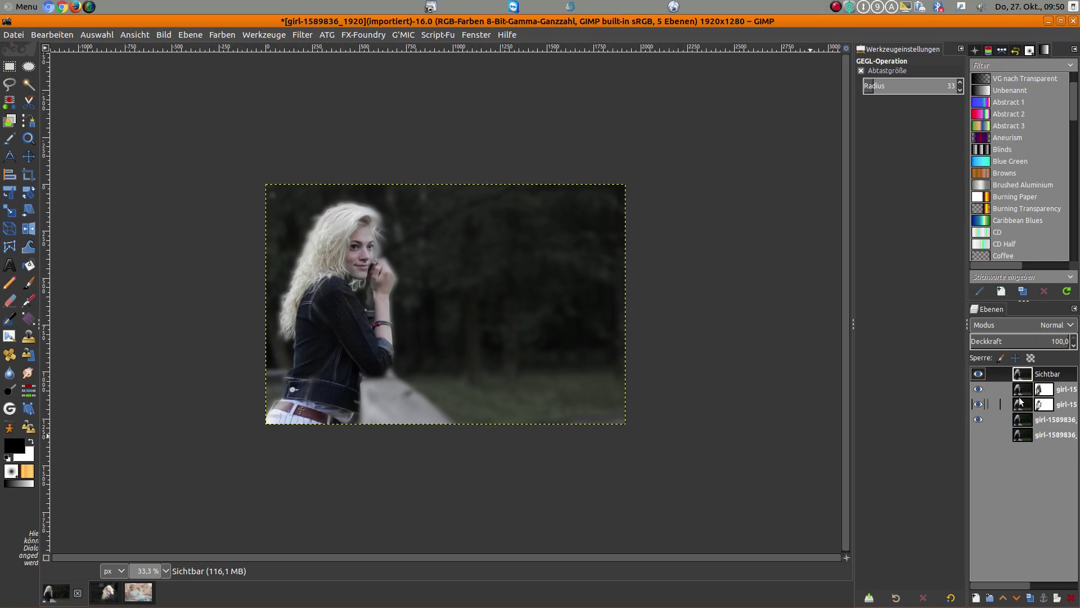
click(1030, 598)
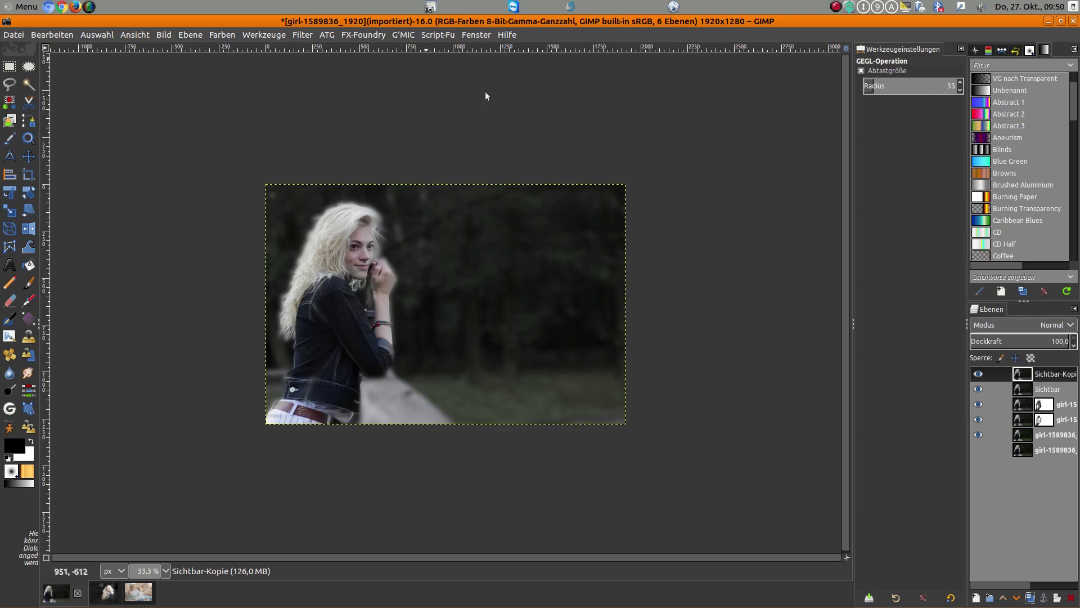
Apply the G'MIC Freaky B&W filter to the Sichtbar copy layer.
key(ctrl+shift+f)
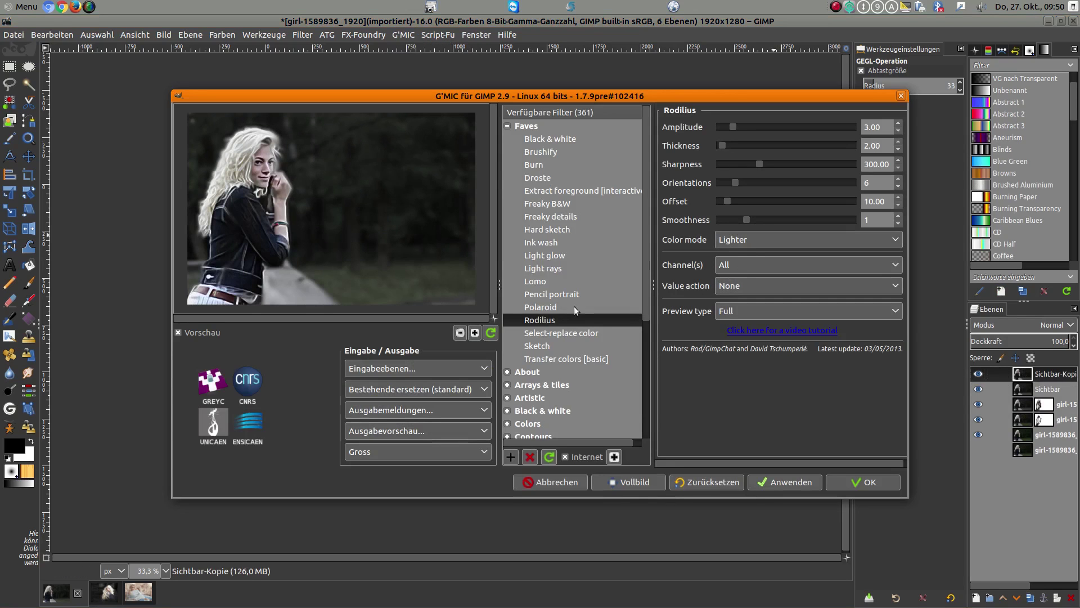
click(553, 205)
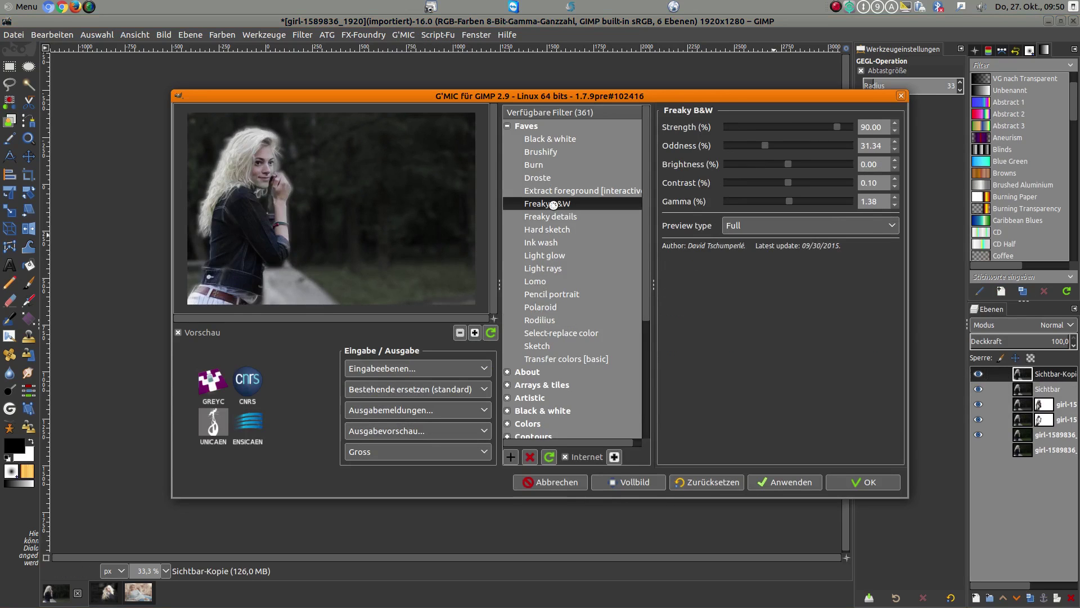
click(846, 483)
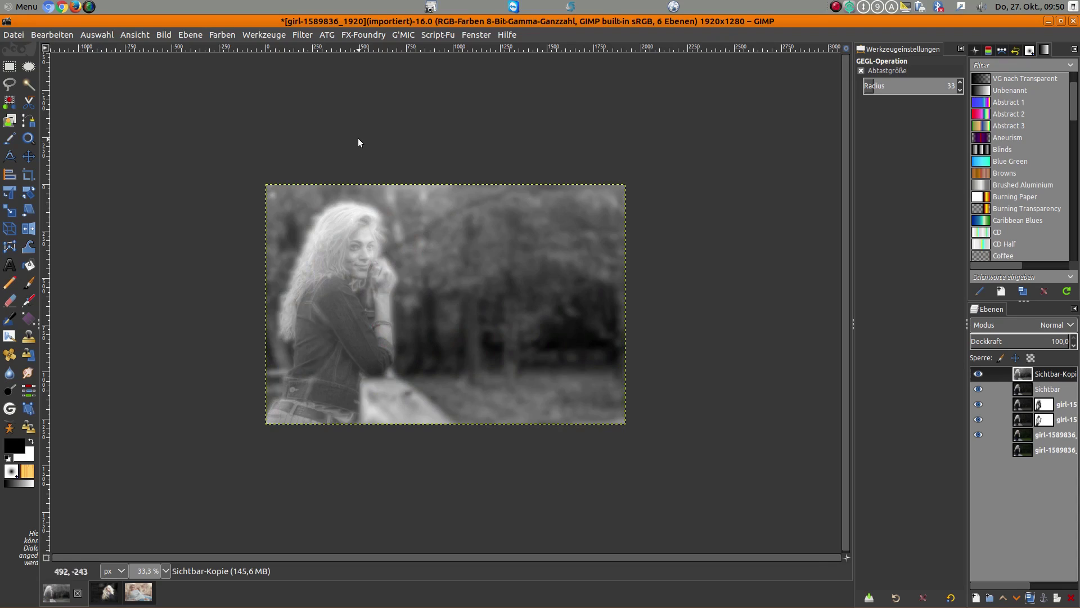
Lower the Freaky B&W layer's opacity to 25.
click(1074, 346)
click(1074, 346)
click(1073, 347)
click(1074, 348)
click(1074, 348)
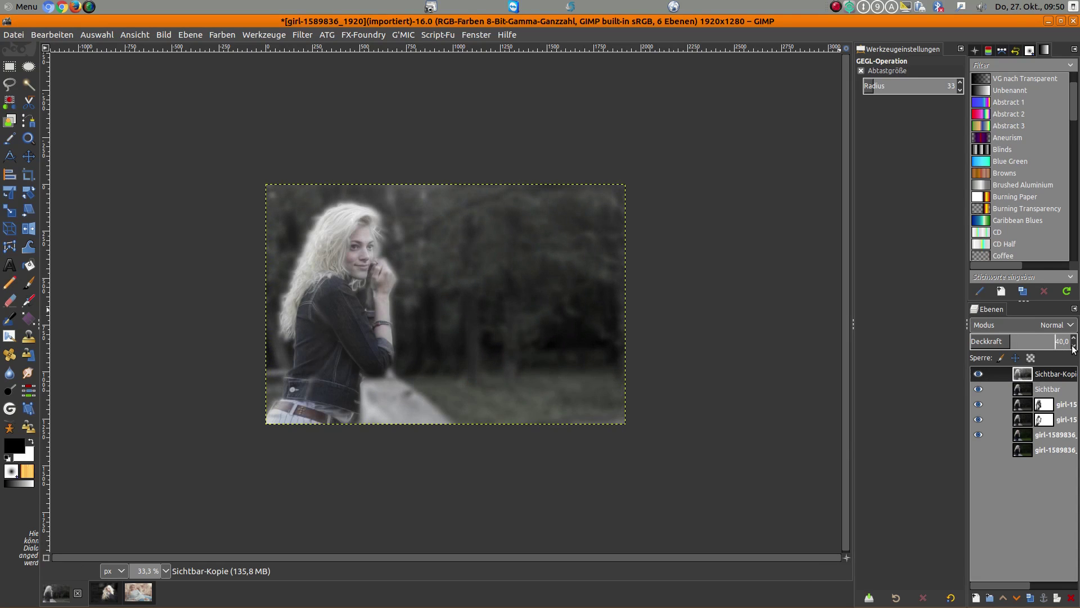
click(1073, 348)
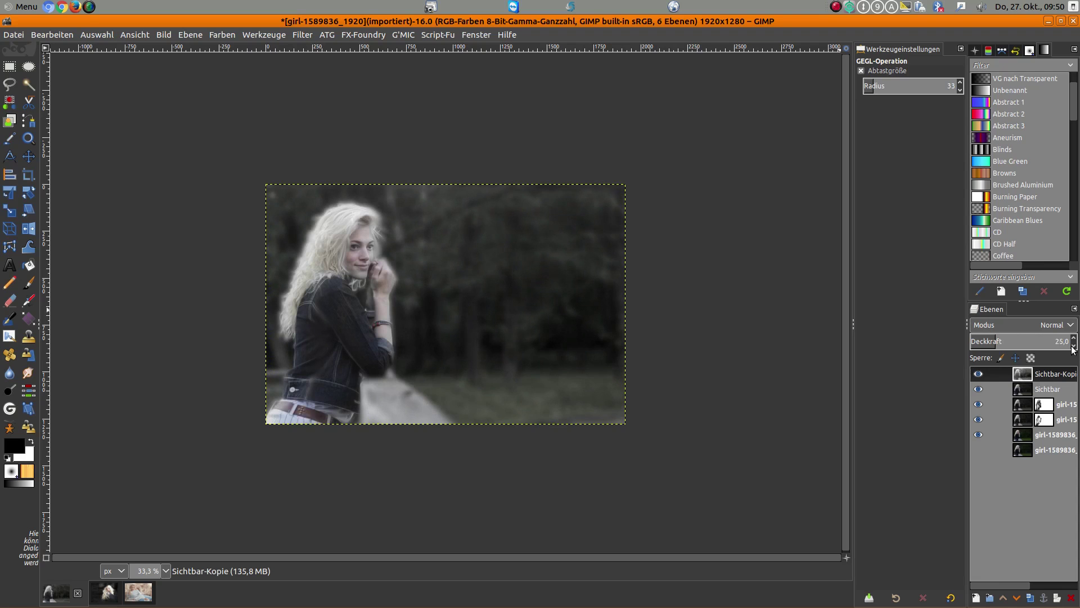
click(1028, 387)
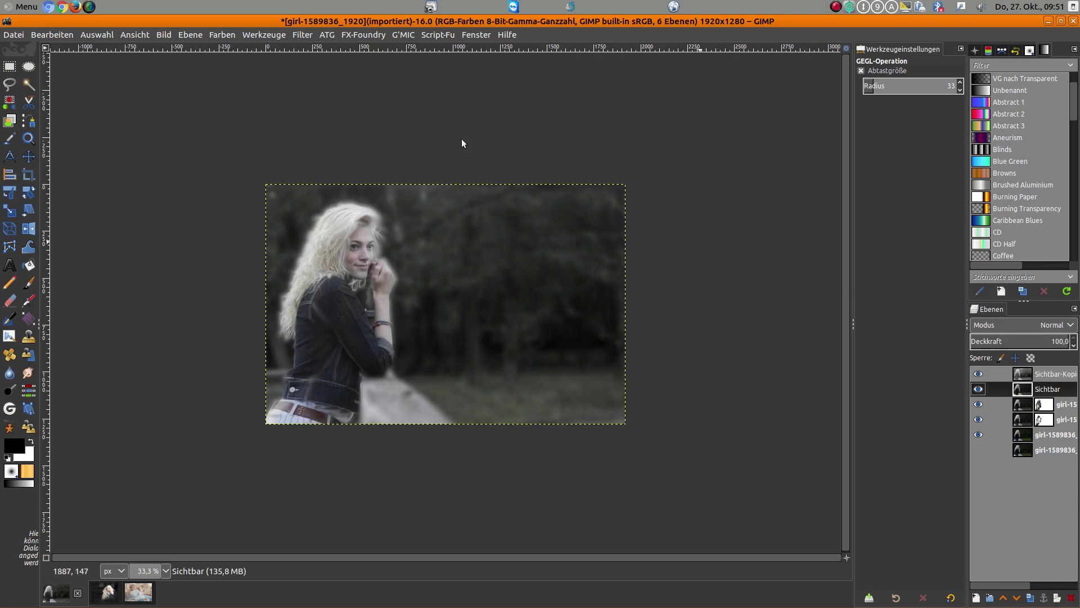
Boost the Sichtbar layer's saturation to 1.445.
click(223, 35)
click(231, 72)
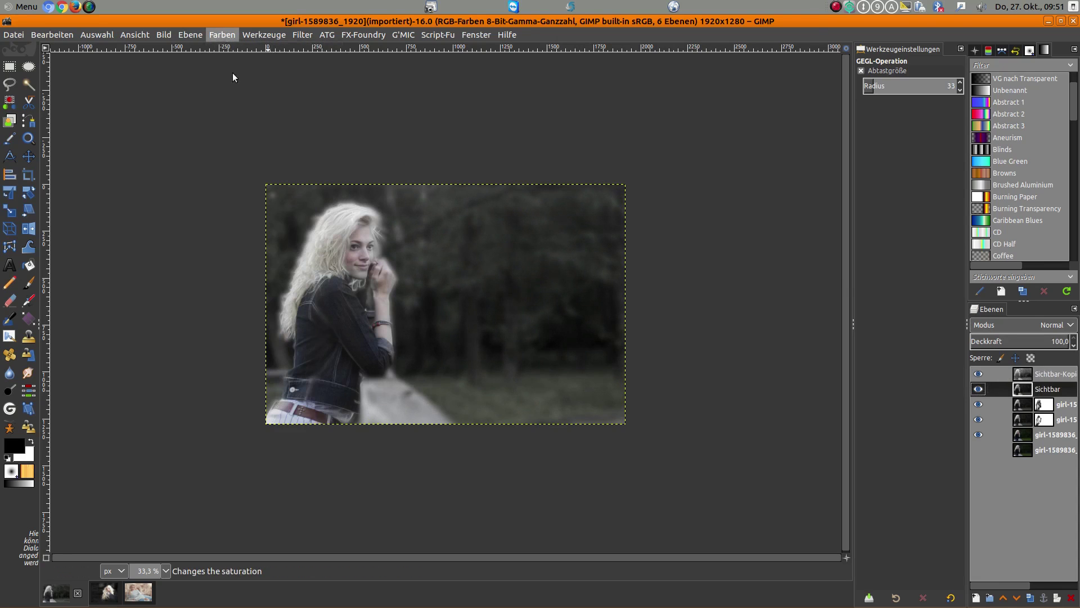
click(711, 84)
drag(712, 84, 733, 84)
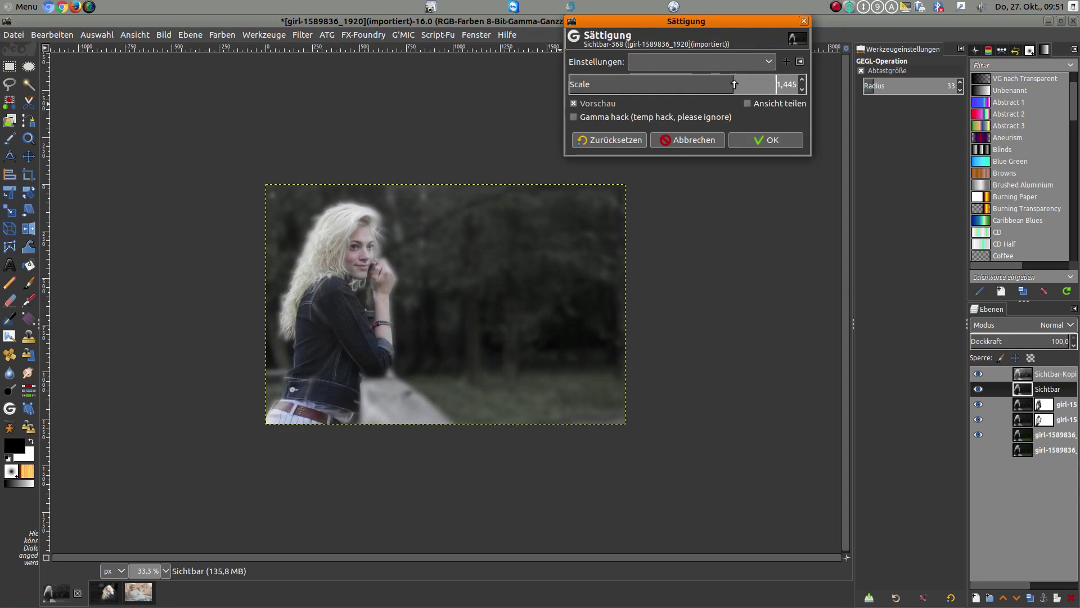
click(764, 140)
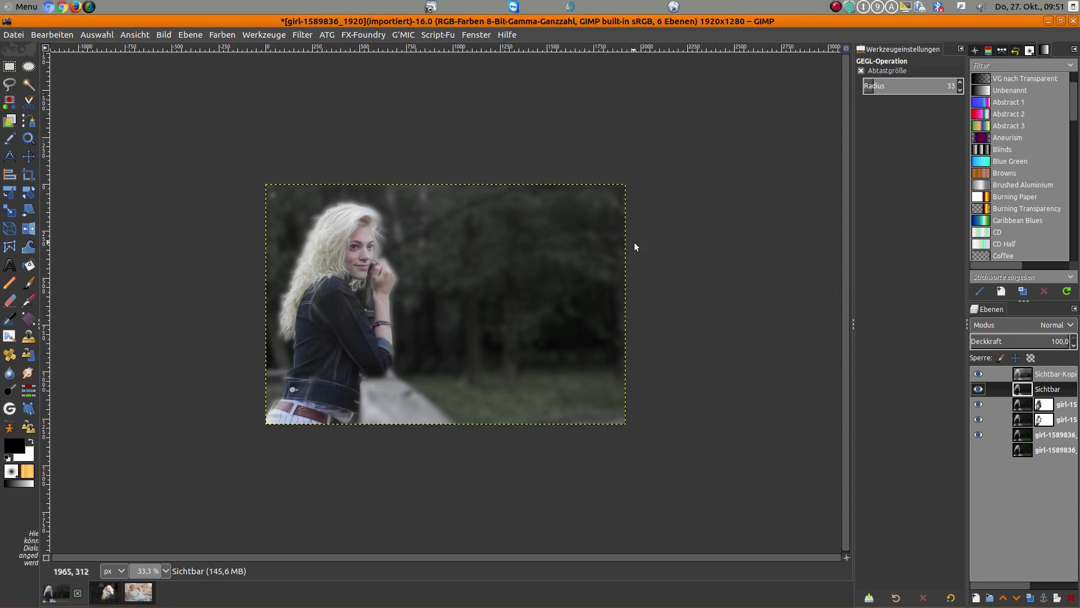
Apply Levels to Sichtbar with input black 14 and white 211.
click(227, 35)
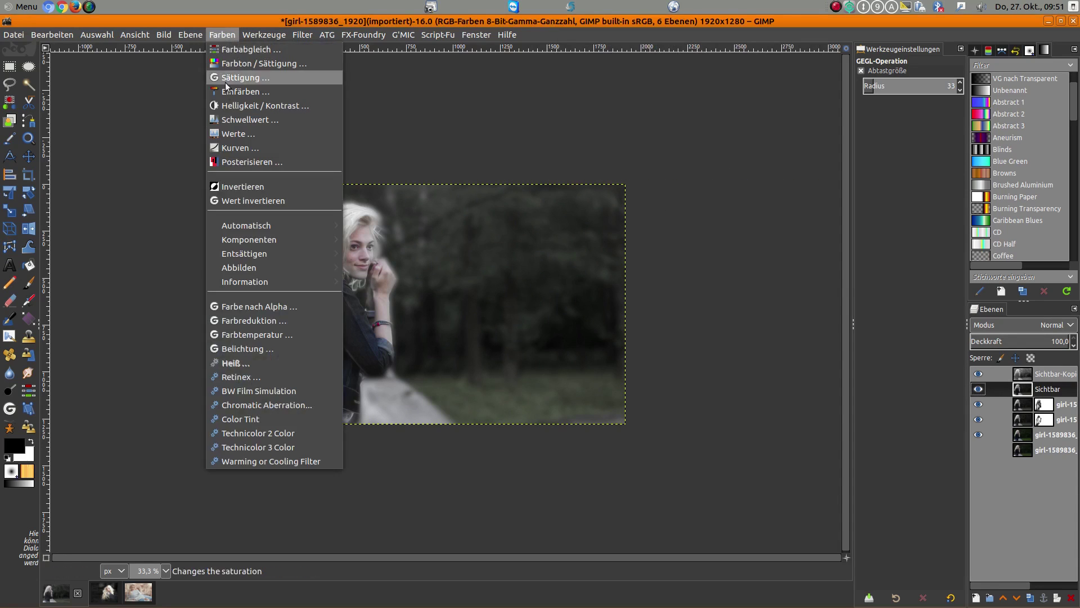
click(235, 134)
drag(711, 154, 717, 151)
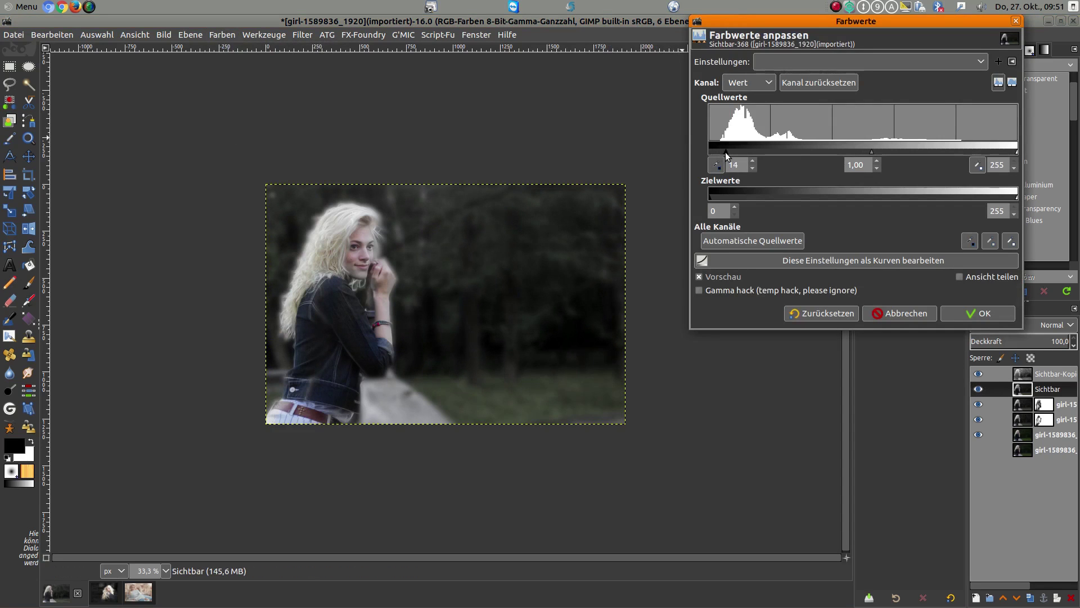
drag(1018, 151, 964, 152)
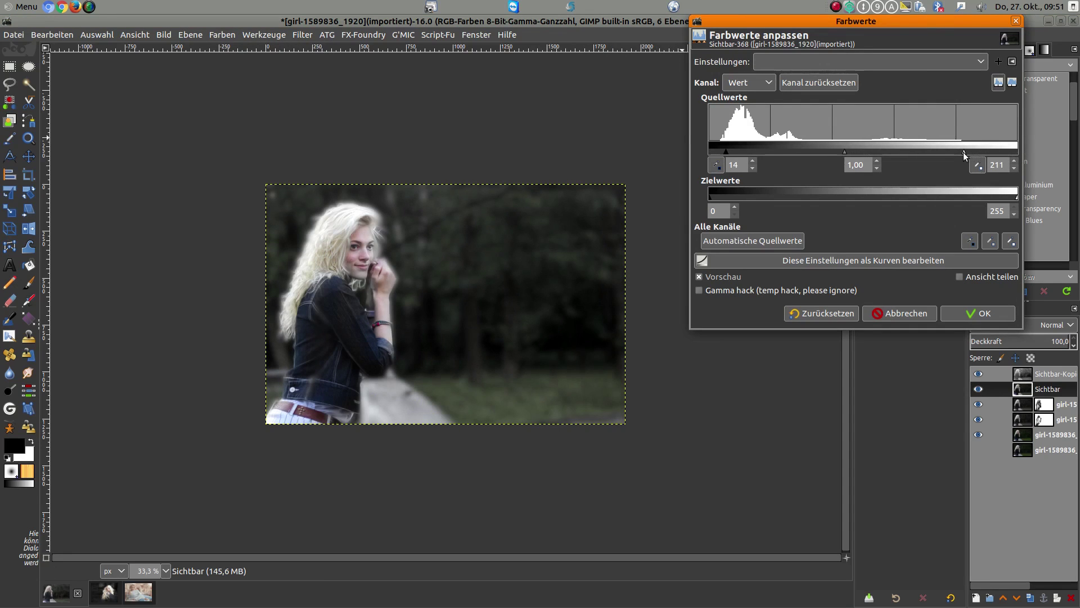
click(989, 314)
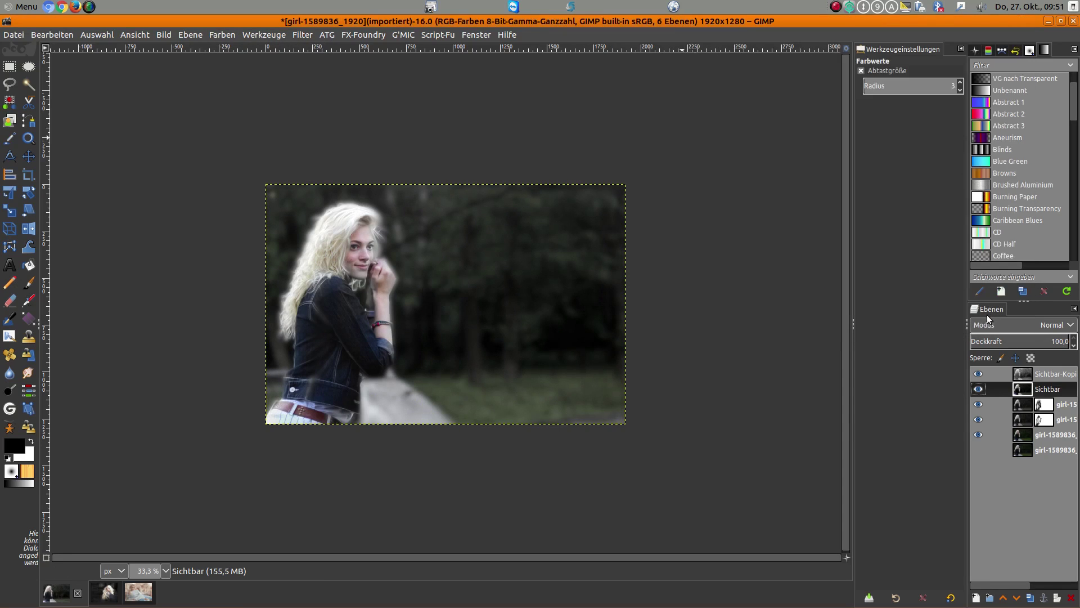